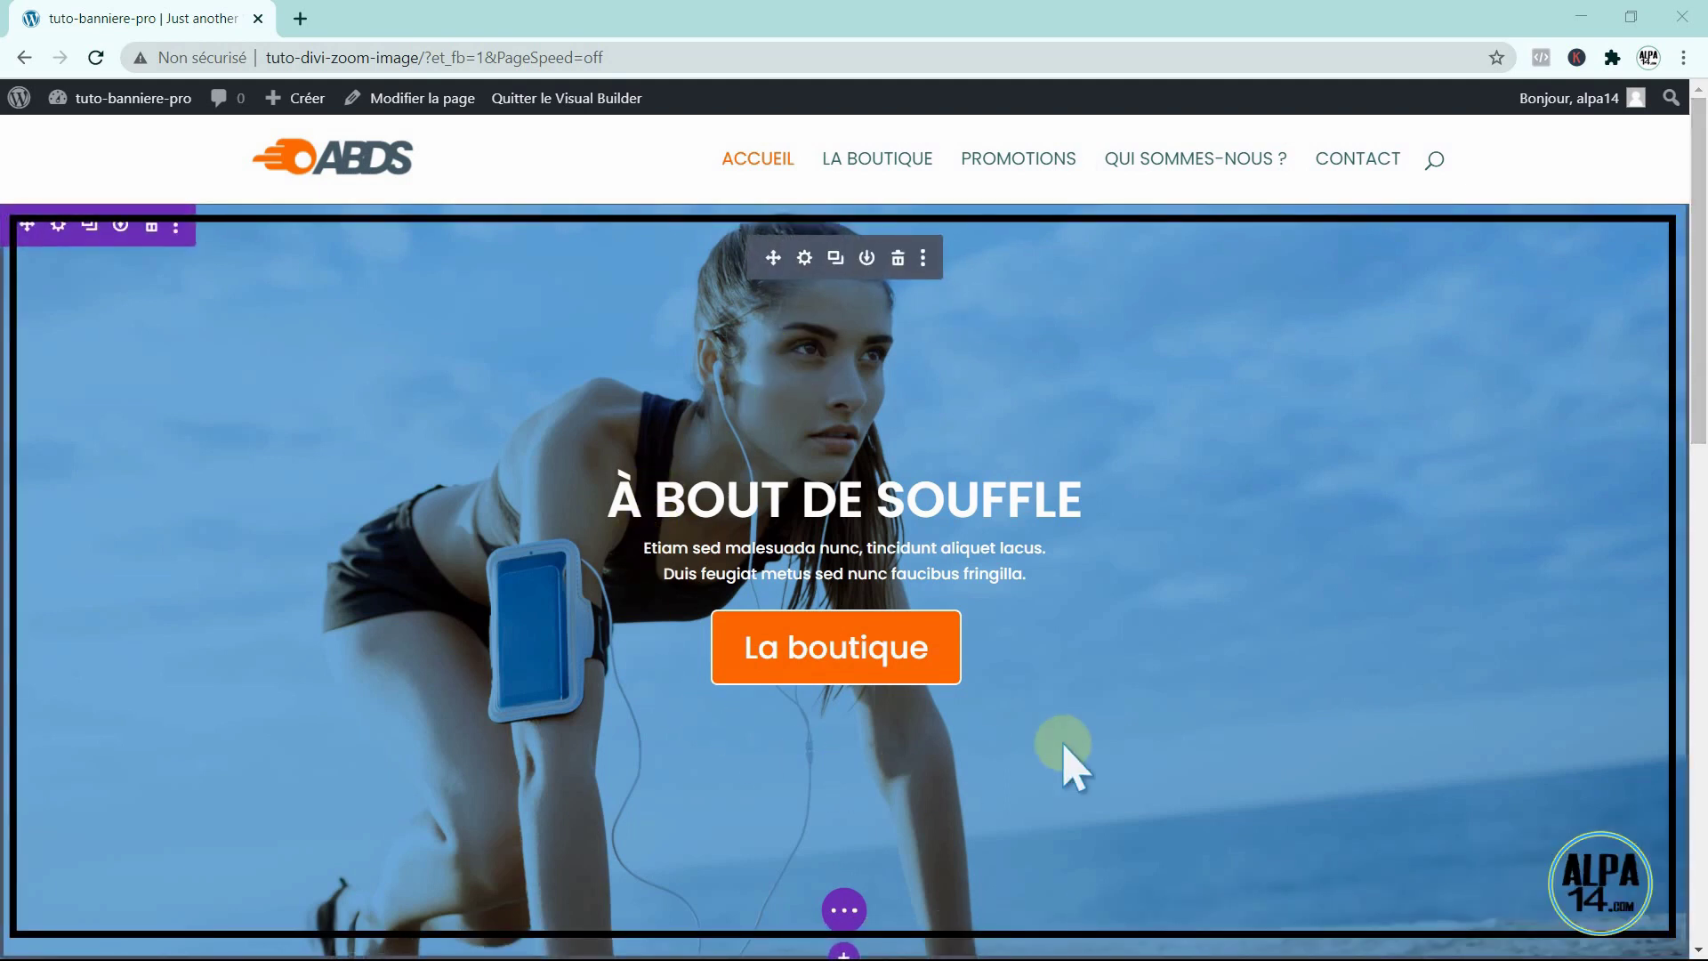
Step: Insert a regular section directly below the banner with a row of four equal columns, leaving the columns without modules
{"action": "left_click_drag", "start_coordinate": [1697, 329], "coordinate": [1699, 622]}
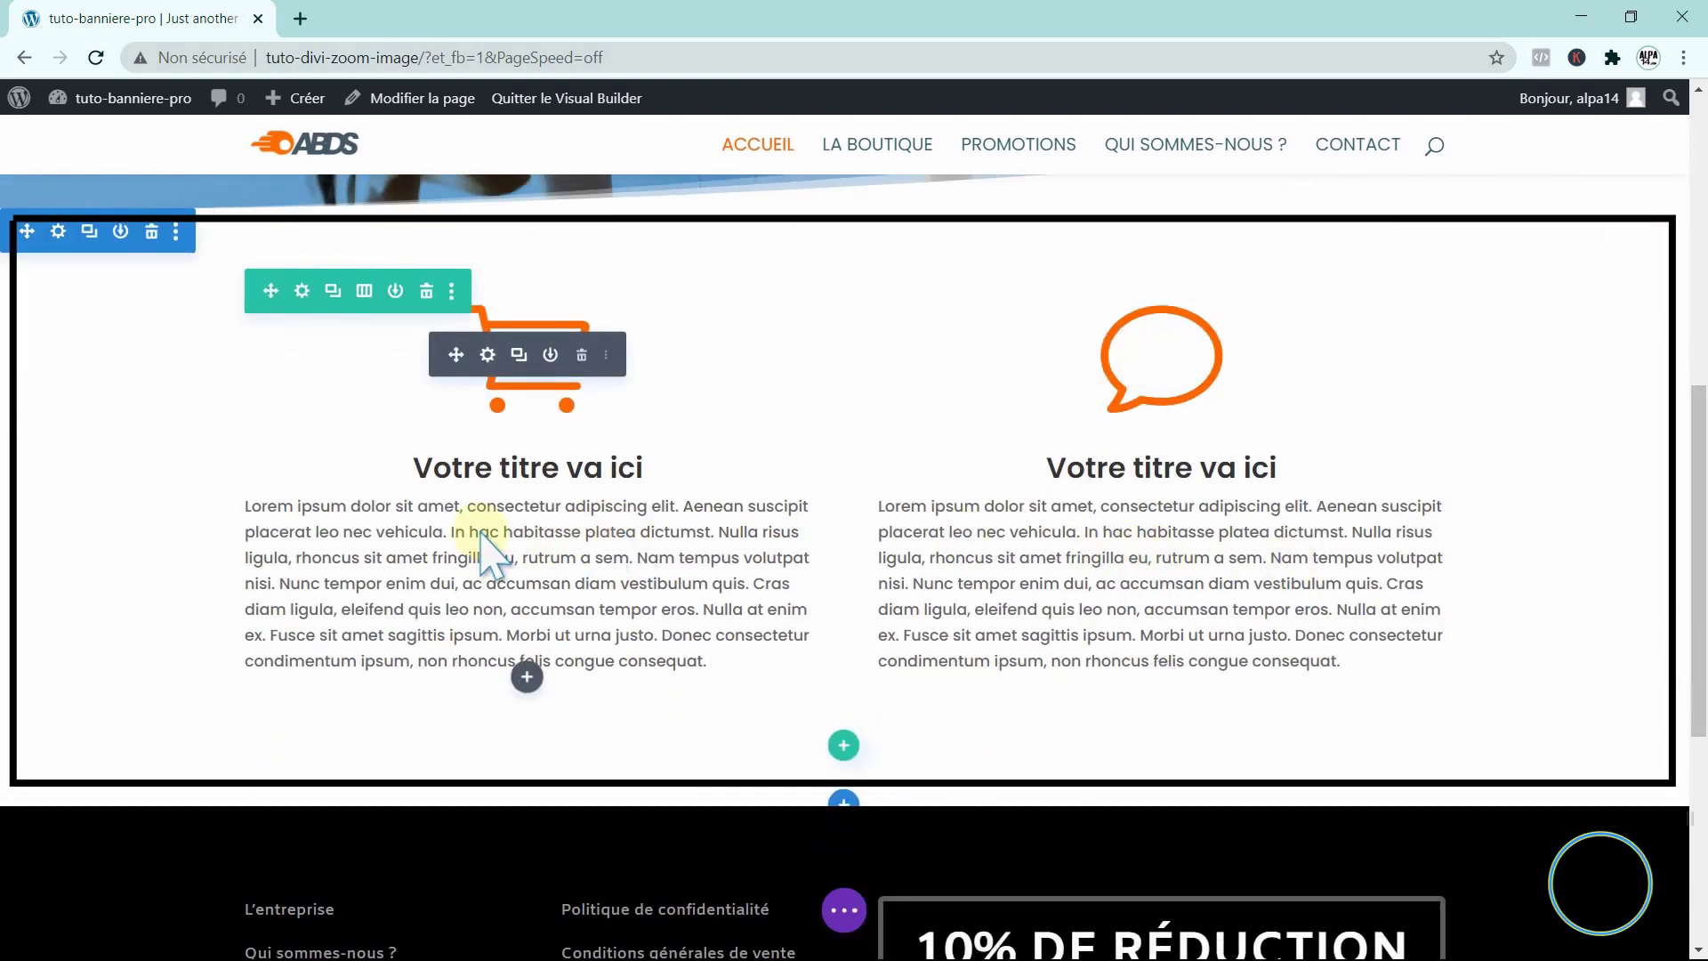
{"action": "left_click_drag", "start_coordinate": [1695, 420], "coordinate": [1675, 707]}
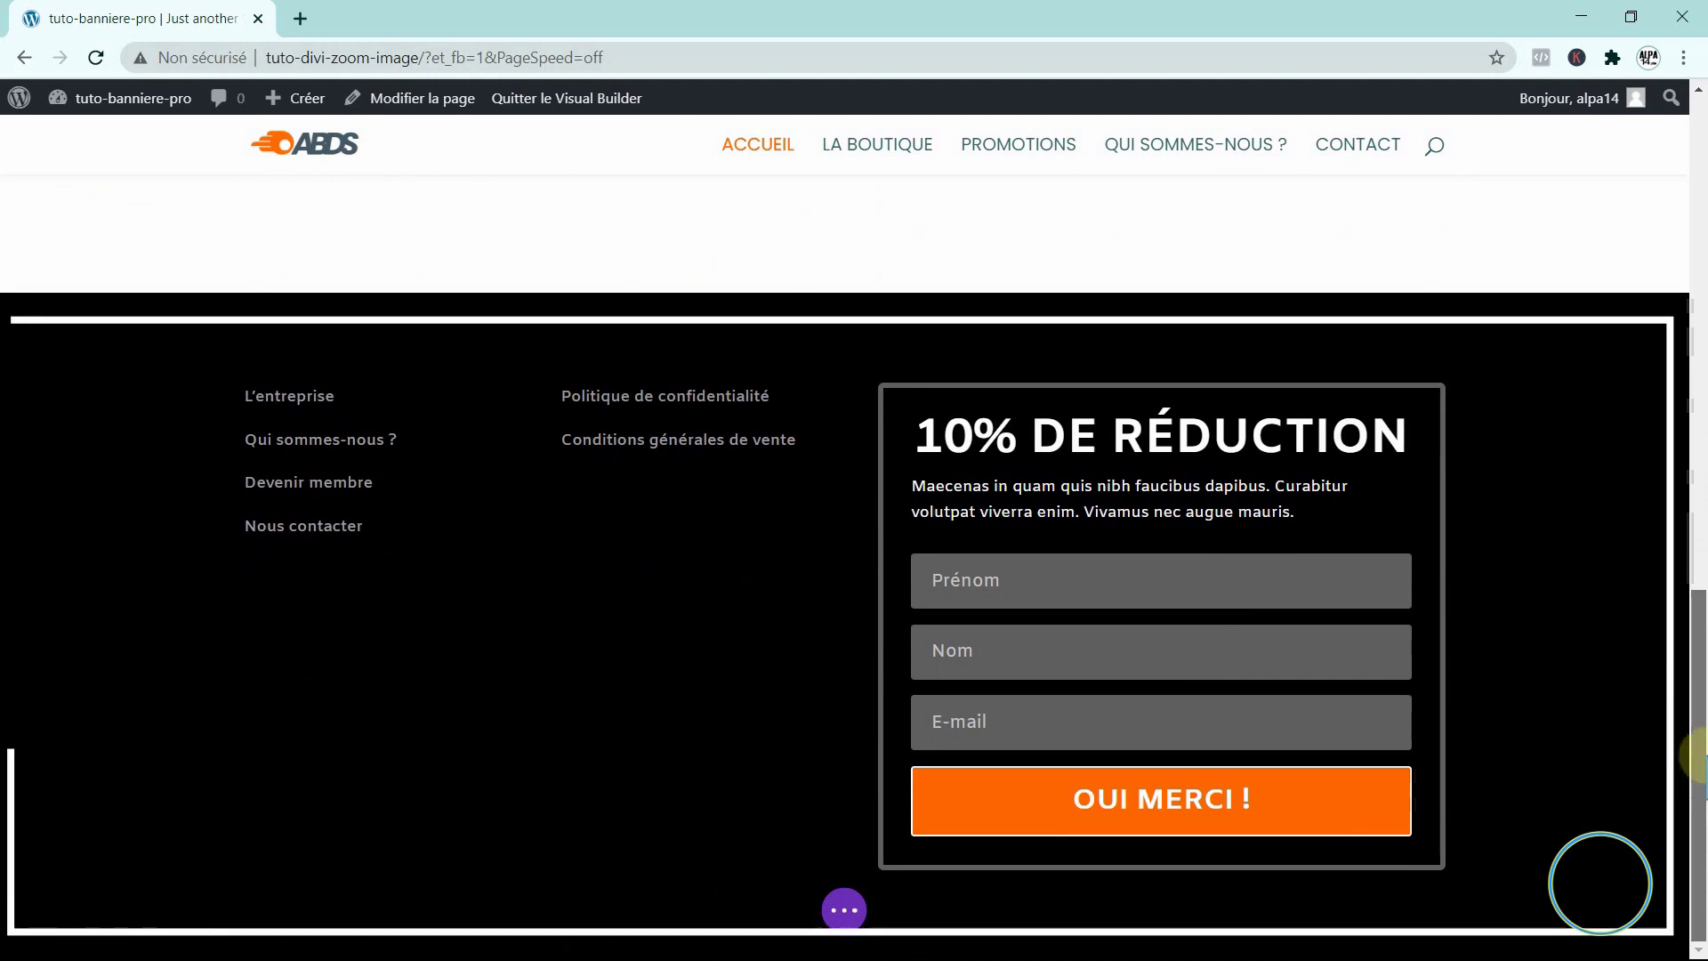
{"action": "scroll", "coordinate": [1699, 754], "scroll_direction": "up", "scroll_amount": 4}
{"action": "scroll", "coordinate": [1699, 754], "scroll_direction": "up", "scroll_amount": 5}
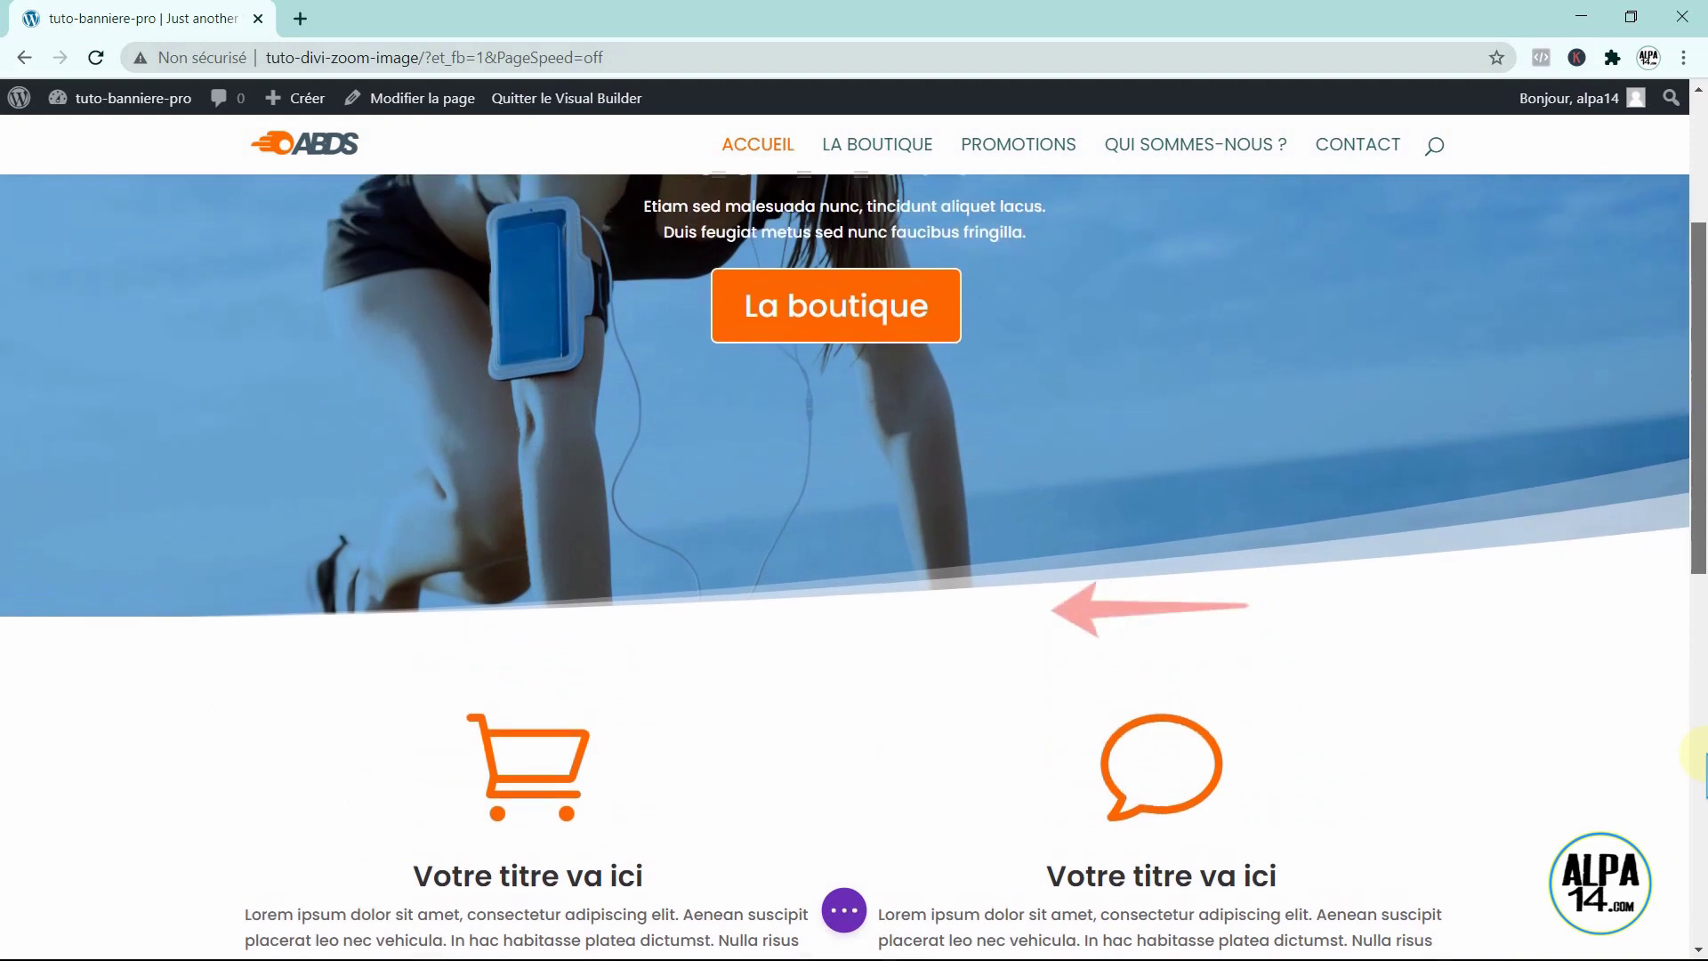
{"action": "scroll", "coordinate": [1701, 754], "scroll_direction": "down", "scroll_amount": 1}
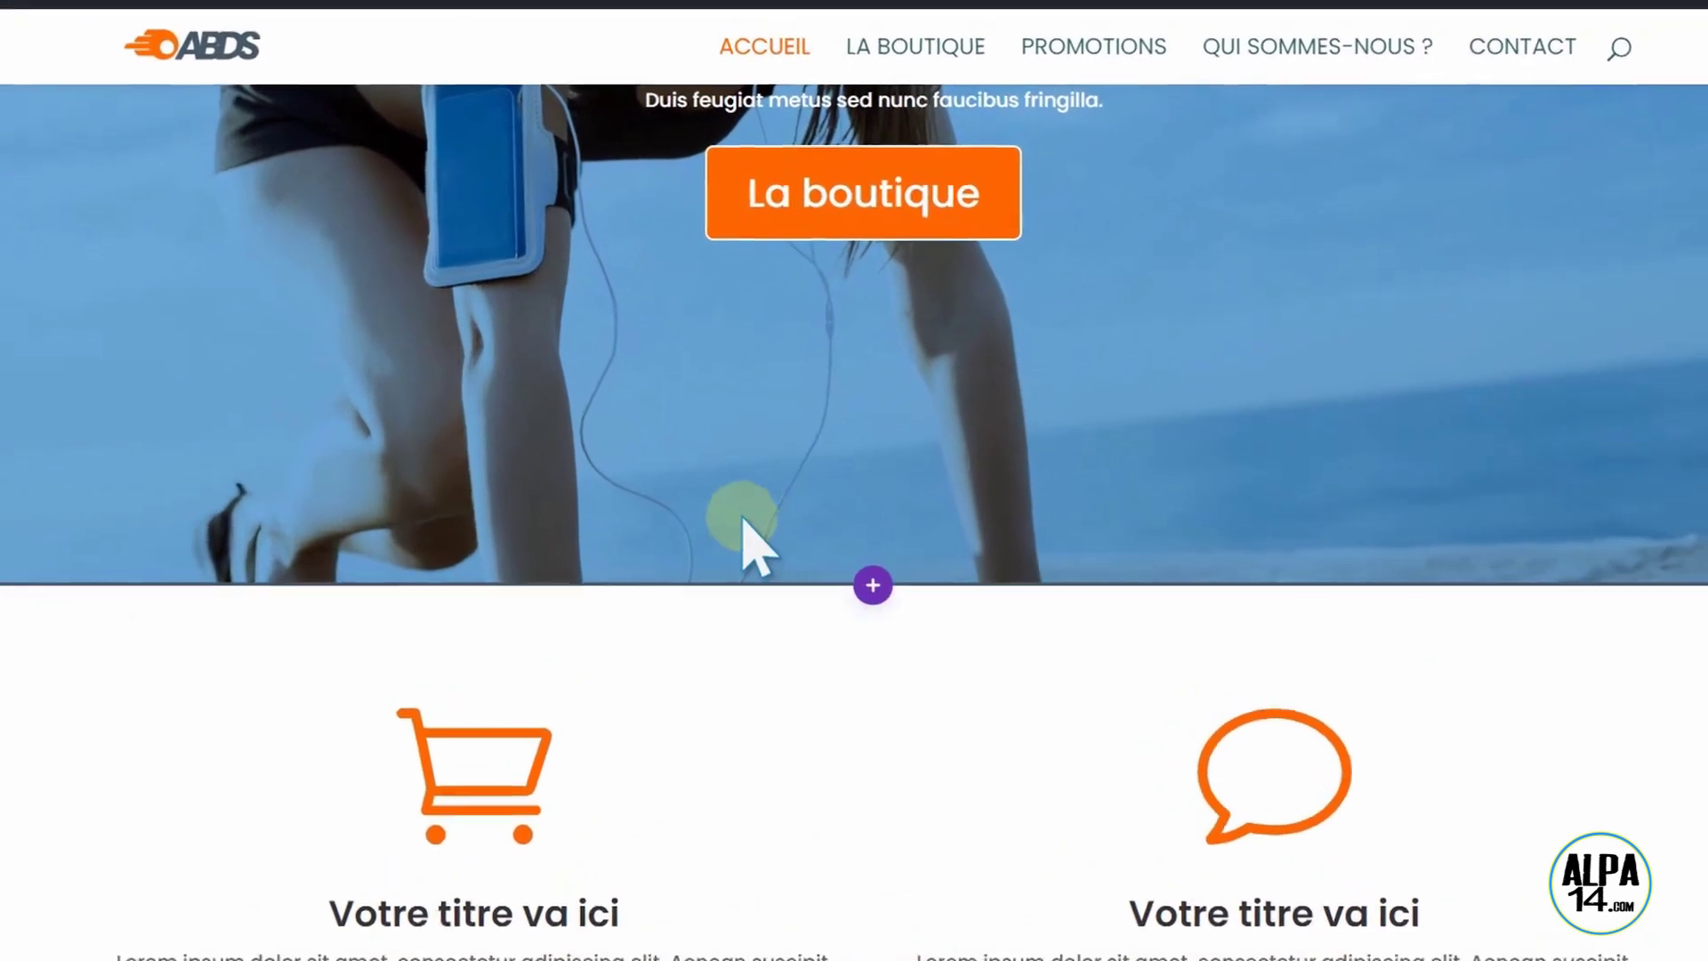
{"action": "left_click", "coordinate": [876, 587]}
{"action": "left_click", "coordinate": [698, 491]}
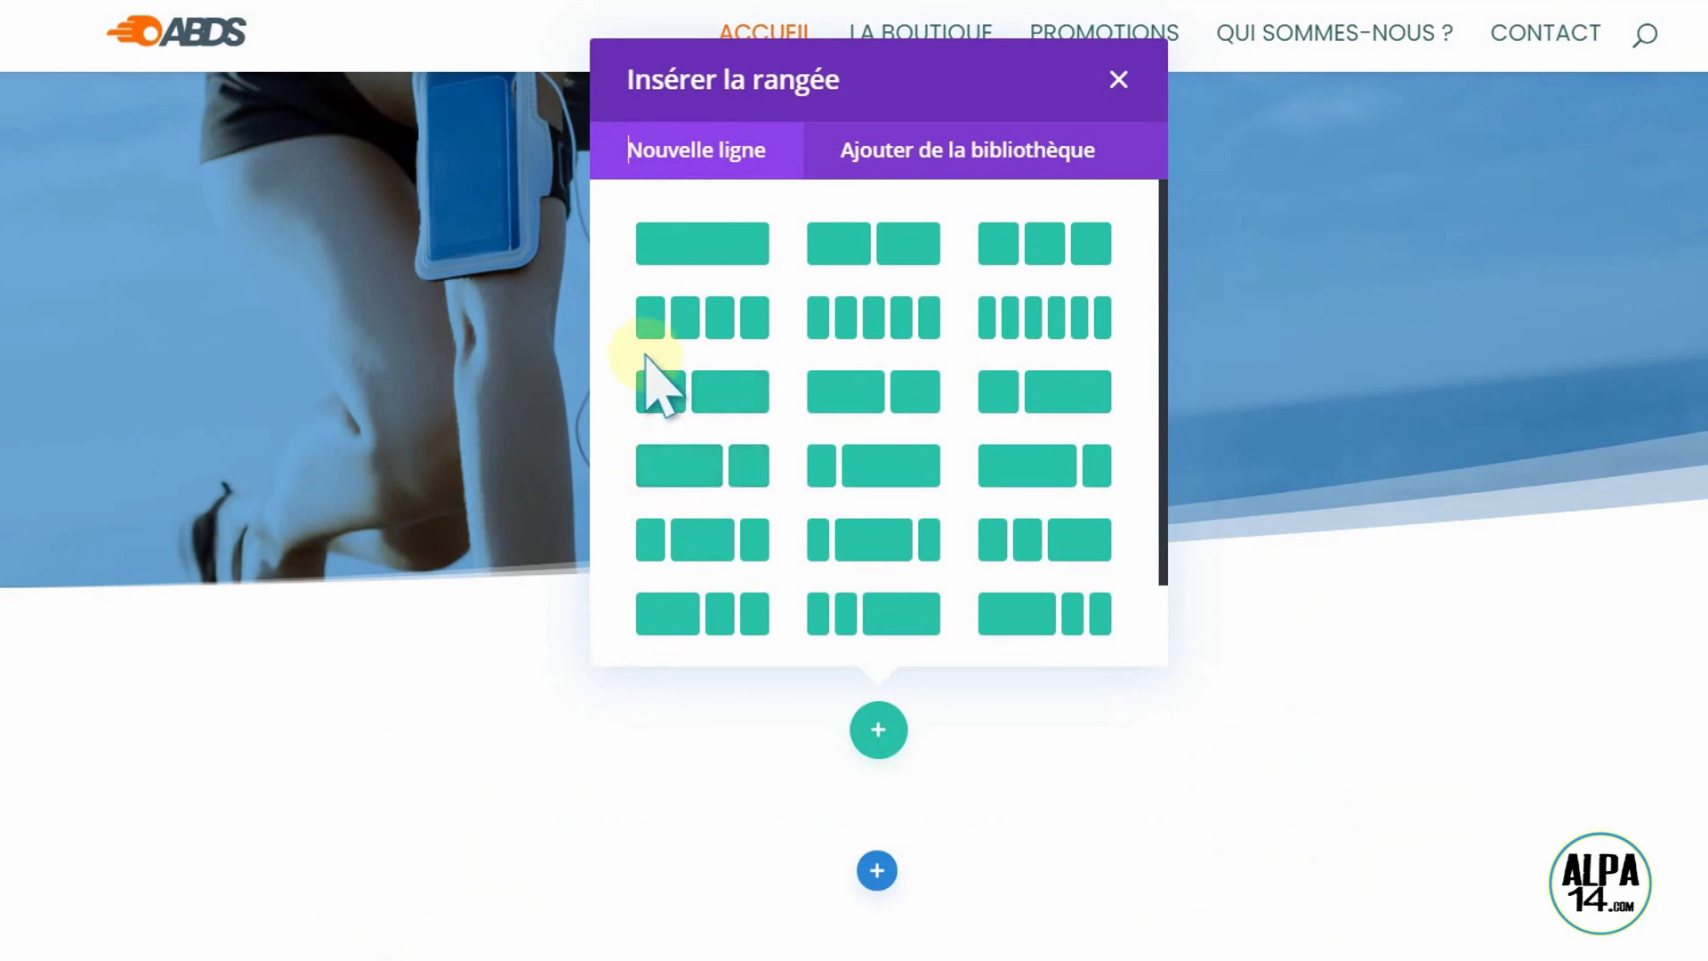
{"action": "left_click", "coordinate": [734, 322]}
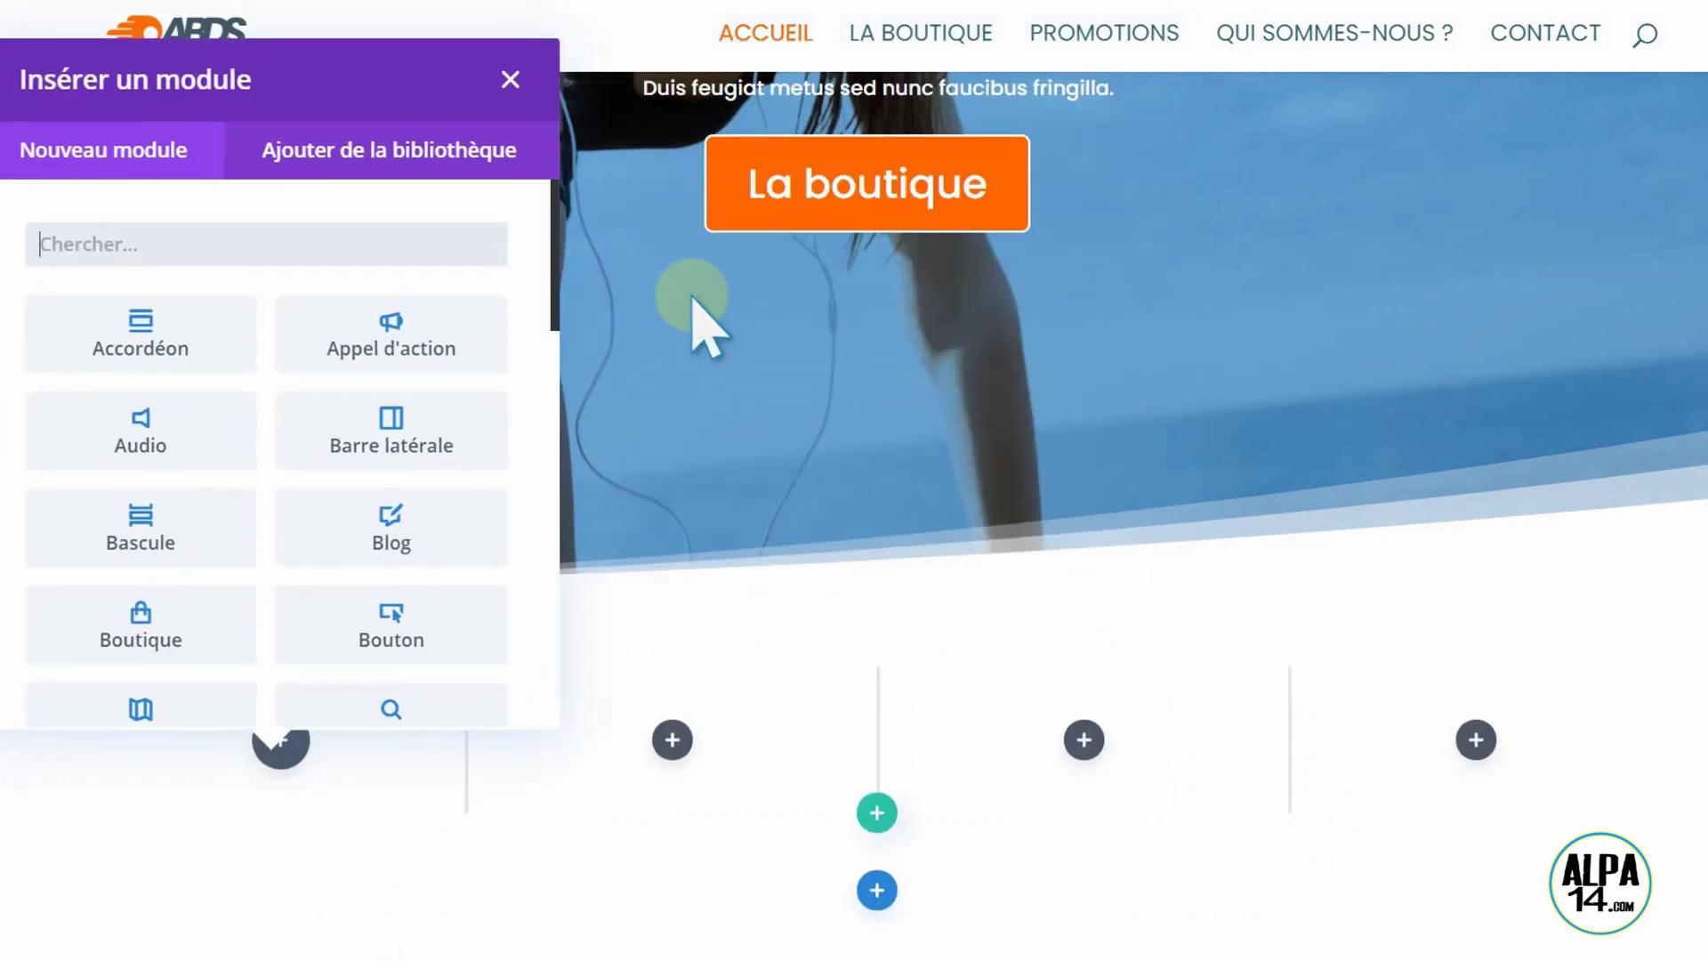
{"action": "left_click", "coordinate": [509, 79]}
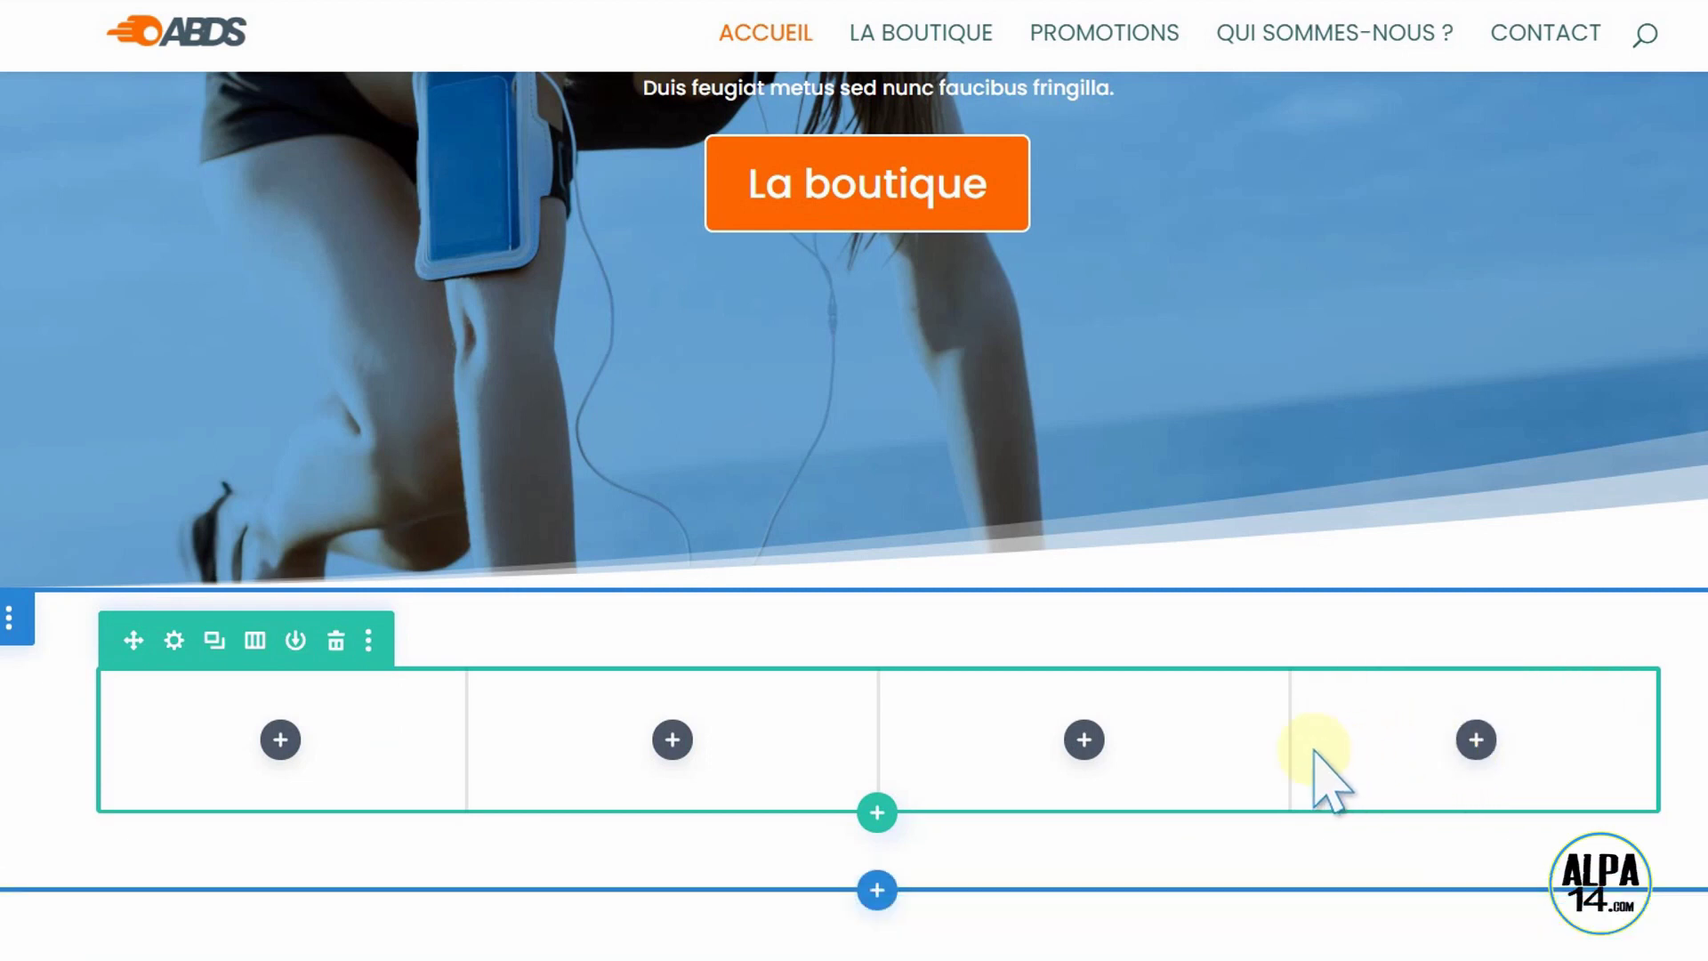
Step: Add a Texte module to the first column of the new row and replace its placeholder body with "Chaussures"
{"action": "left_click", "coordinate": [269, 743]}
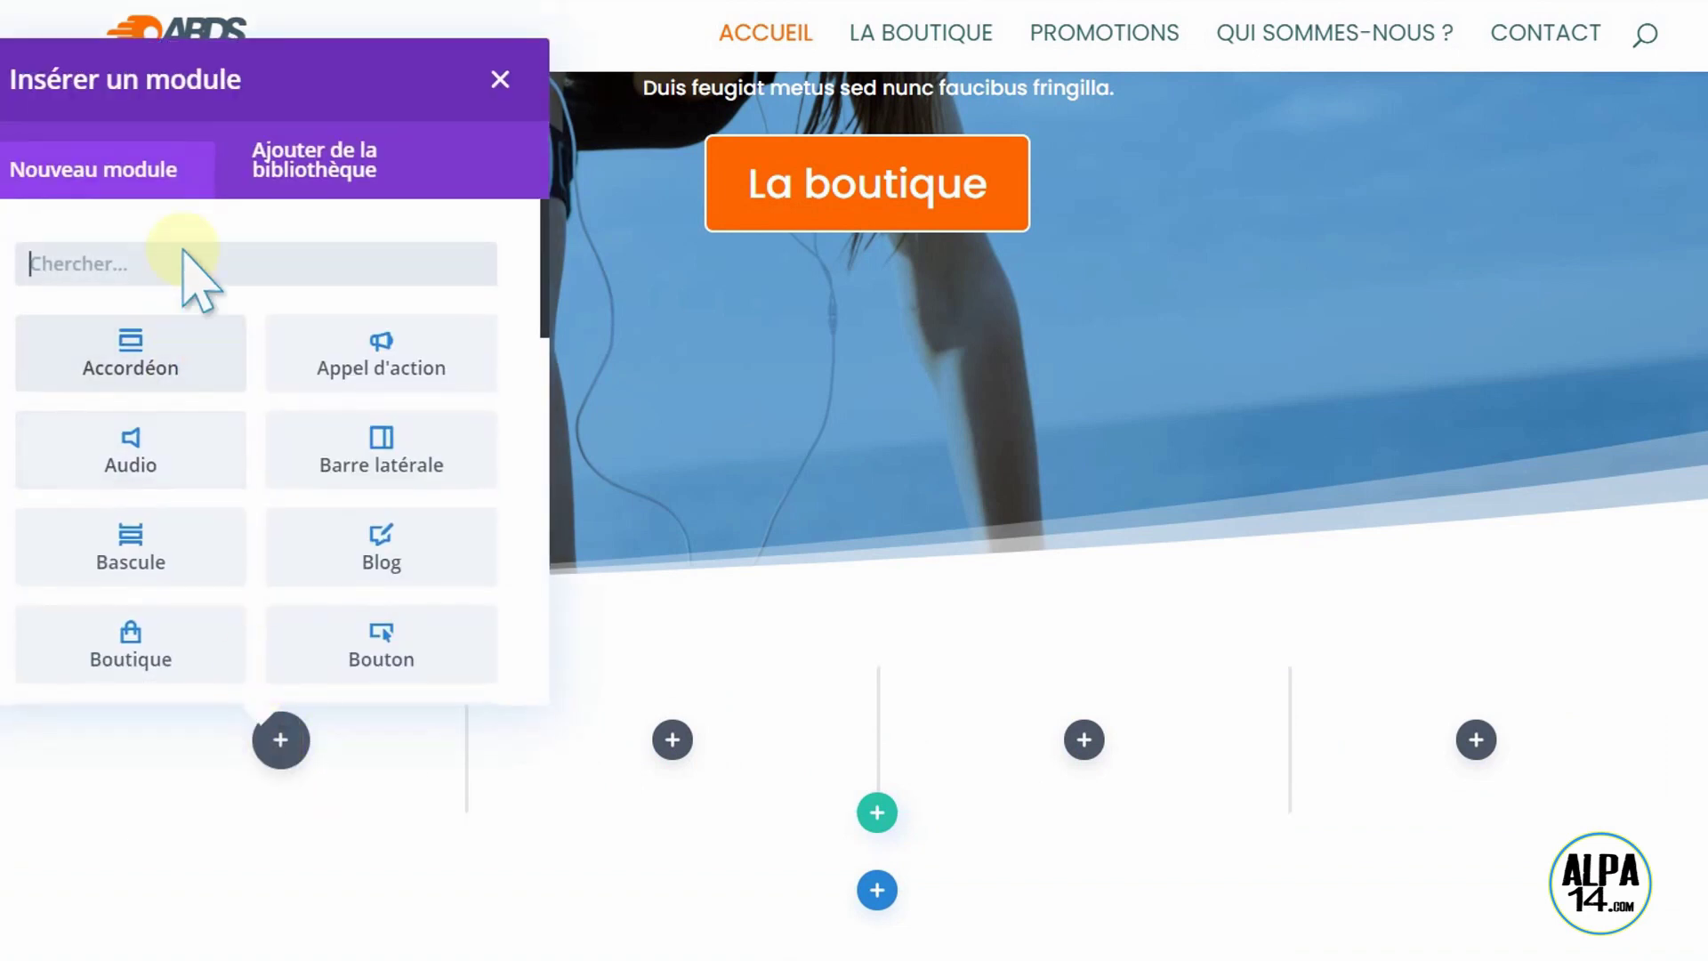
{"action": "type", "text": "texte"}
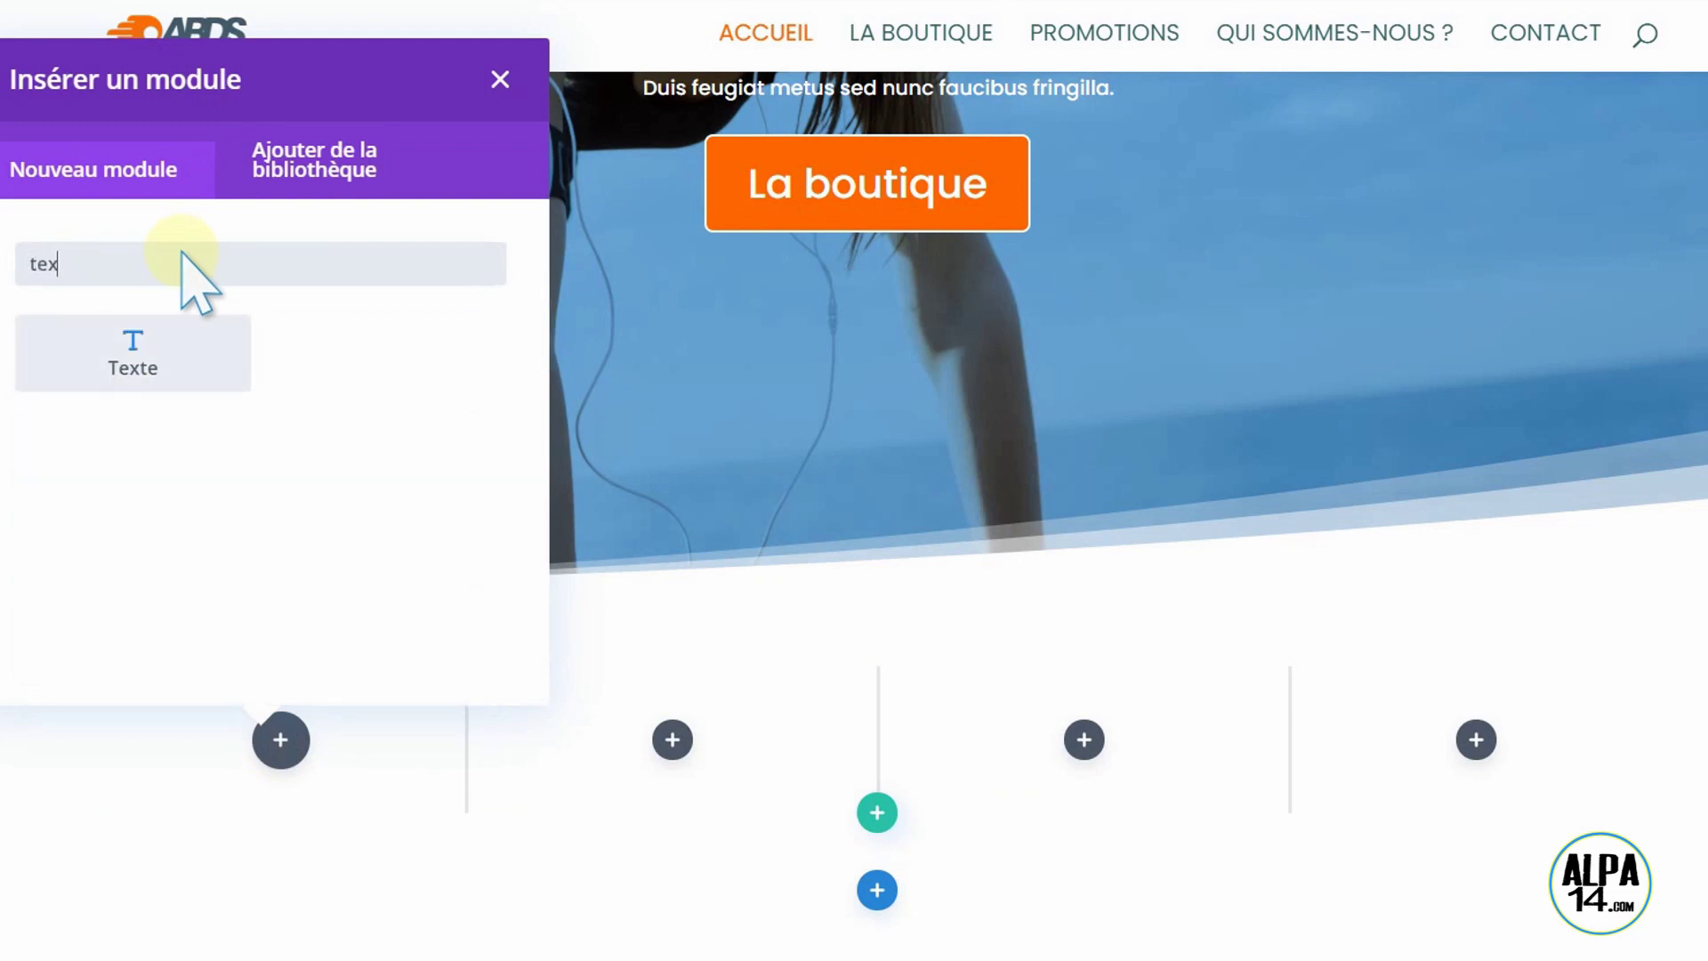
{"action": "left_click", "coordinate": [113, 347]}
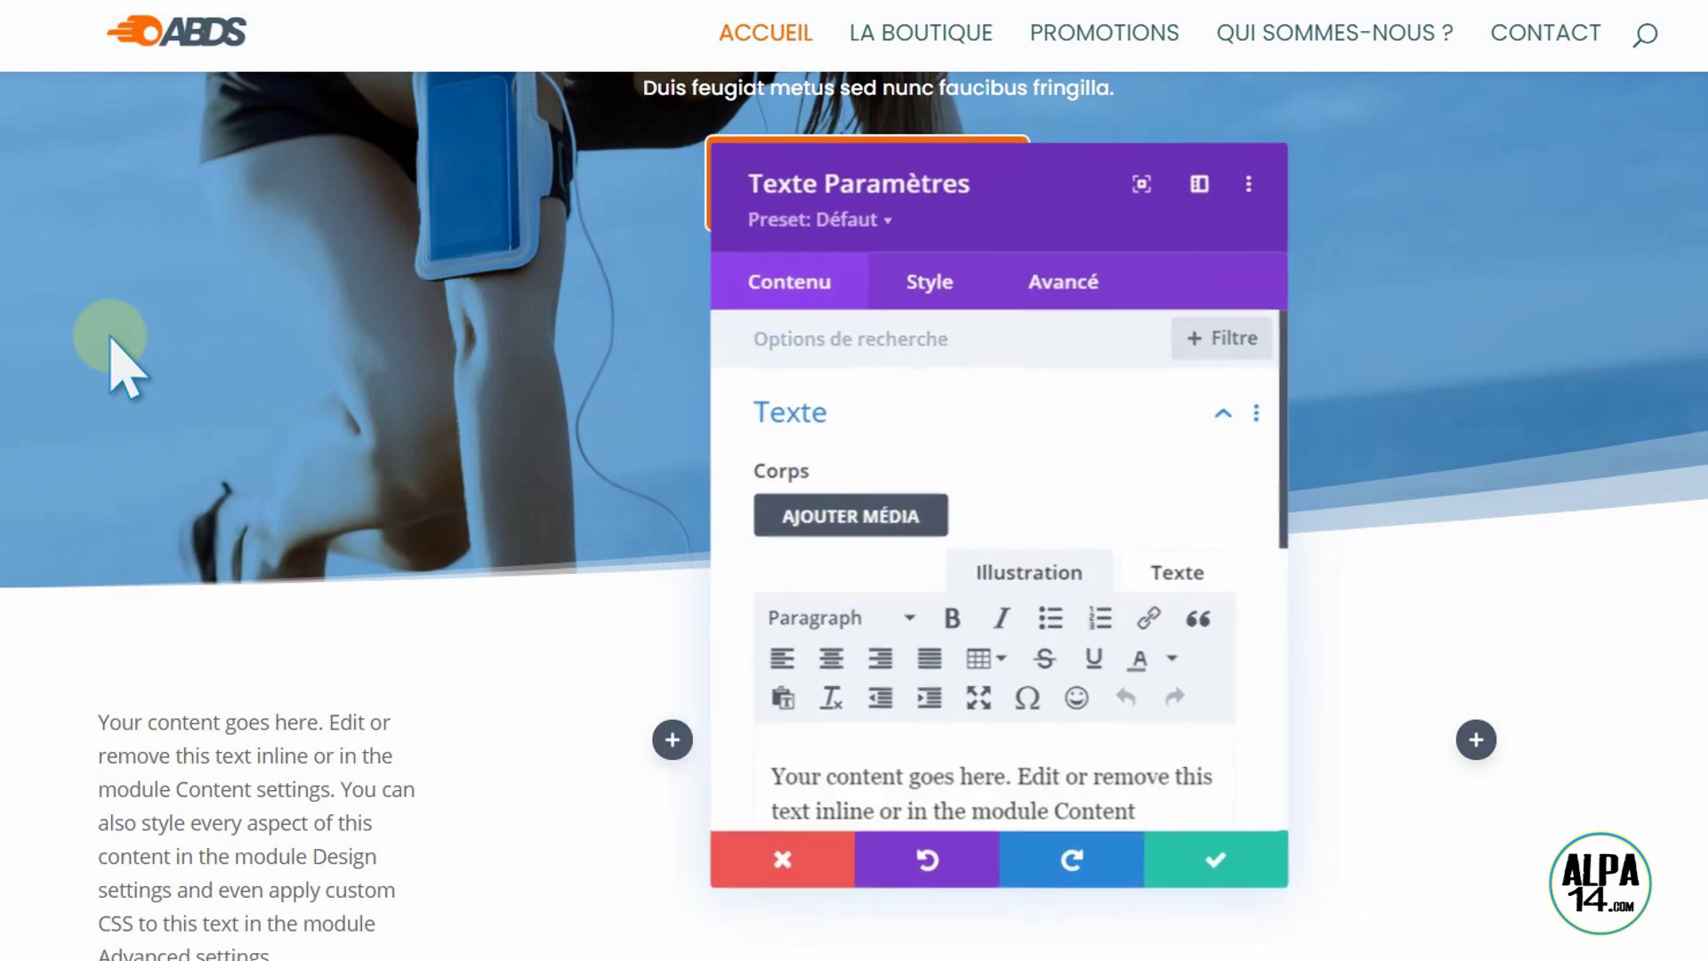
{"action": "left_click_drag", "start_coordinate": [1286, 442], "coordinate": [1284, 559]}
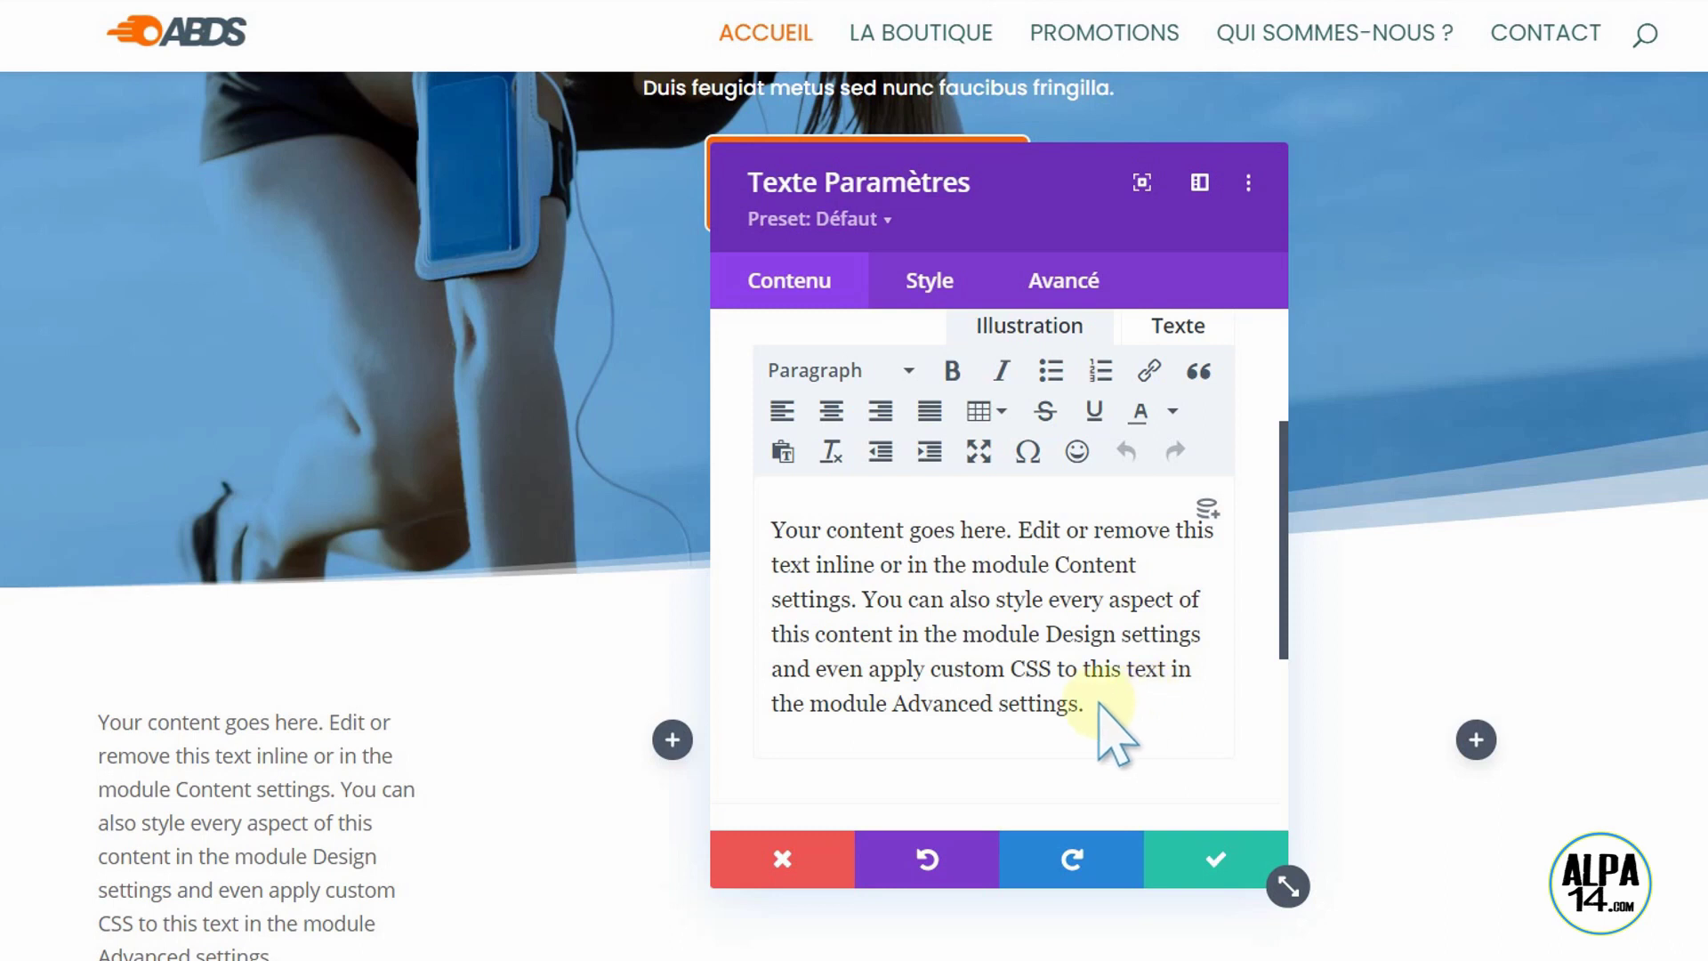
{"action": "left_click_drag", "start_coordinate": [1100, 707], "coordinate": [752, 507]}
{"action": "key", "text": "BackSpace"}
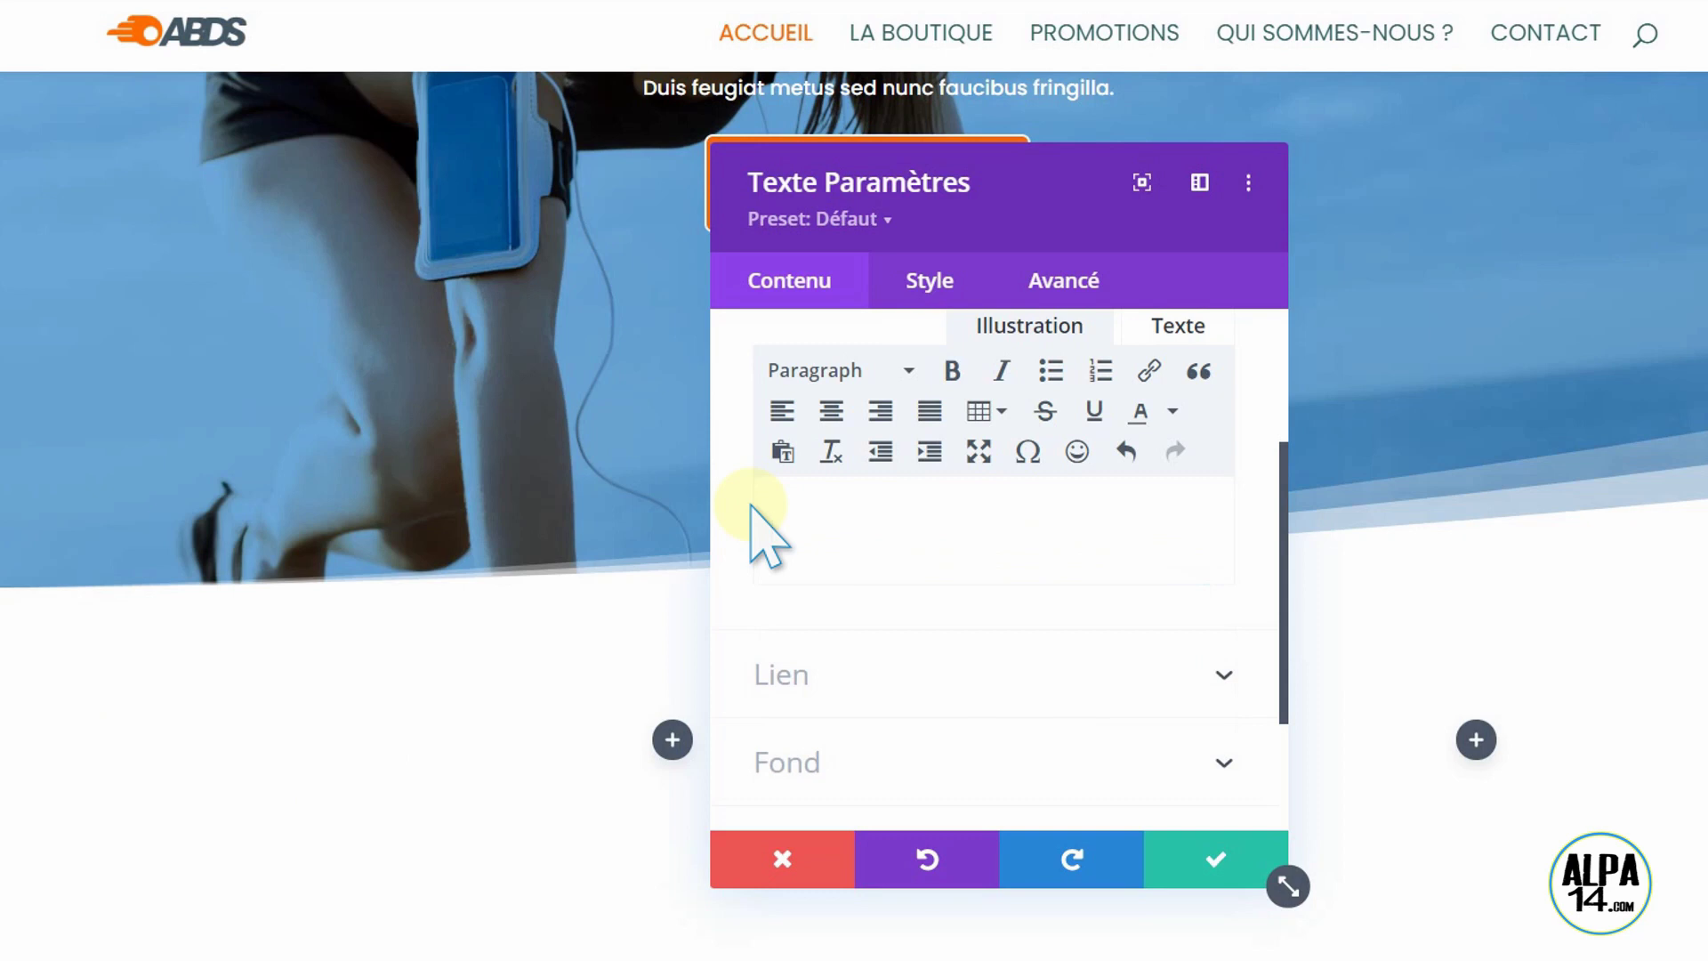
{"action": "type", "text": "Chaussures"}
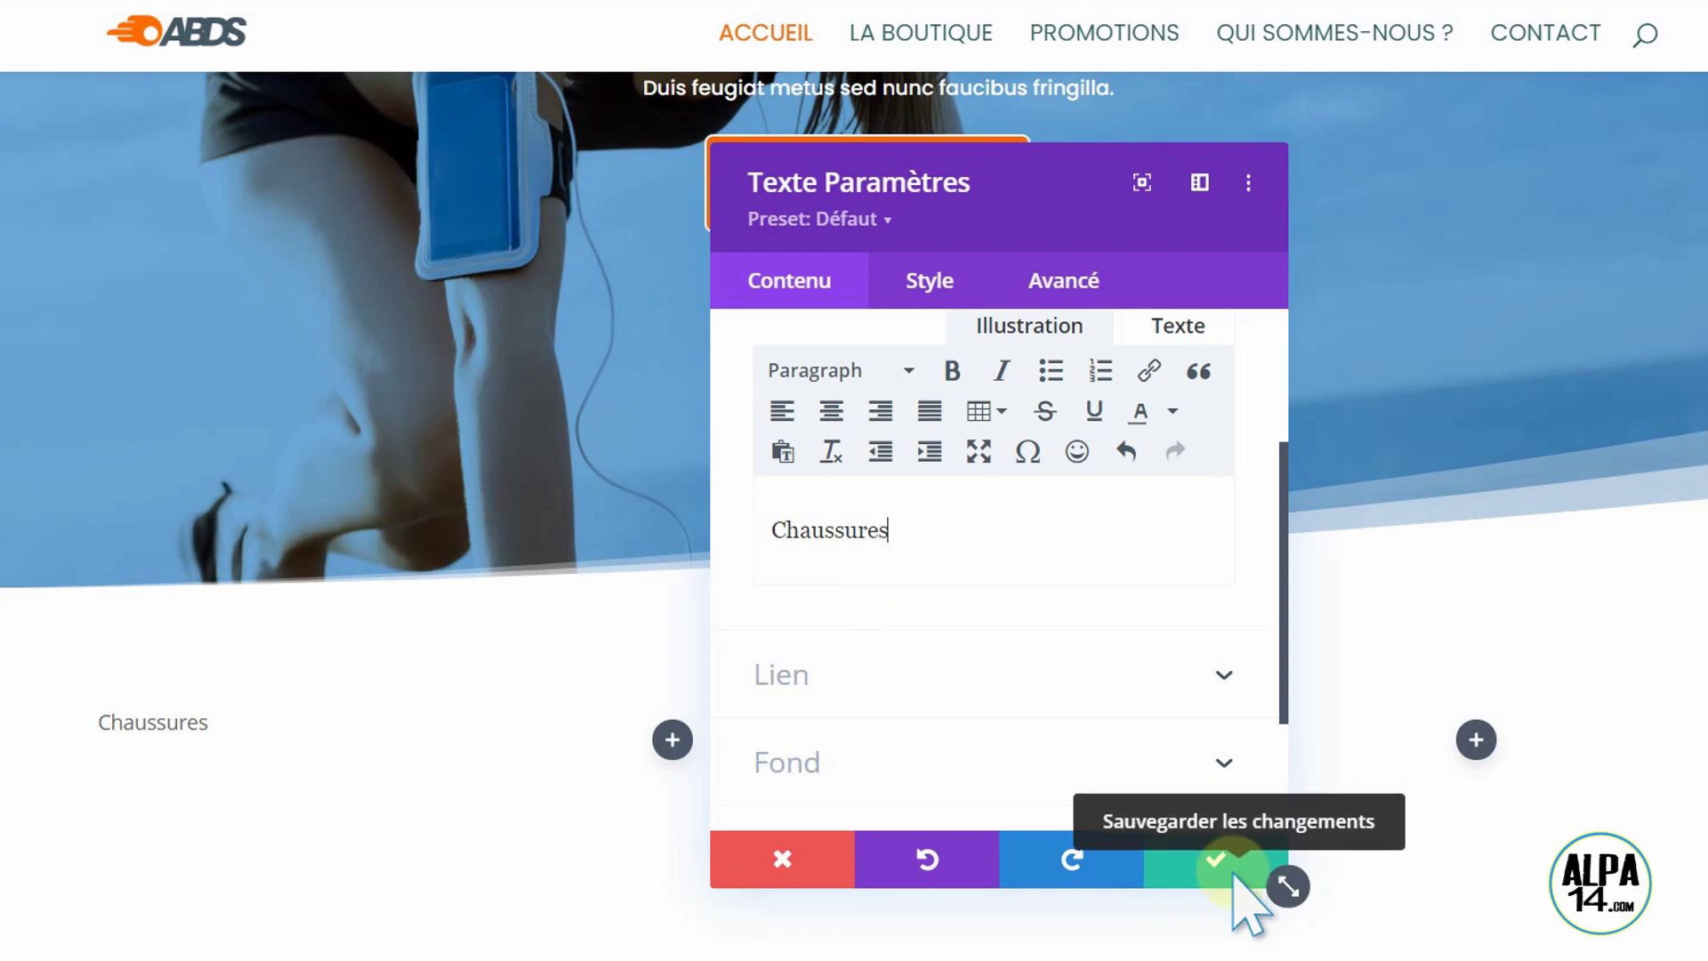
Step: Set the module's background image to the media library photo of running shoes on a road
{"action": "left_click_drag", "start_coordinate": [1283, 558], "coordinate": [1283, 683]}
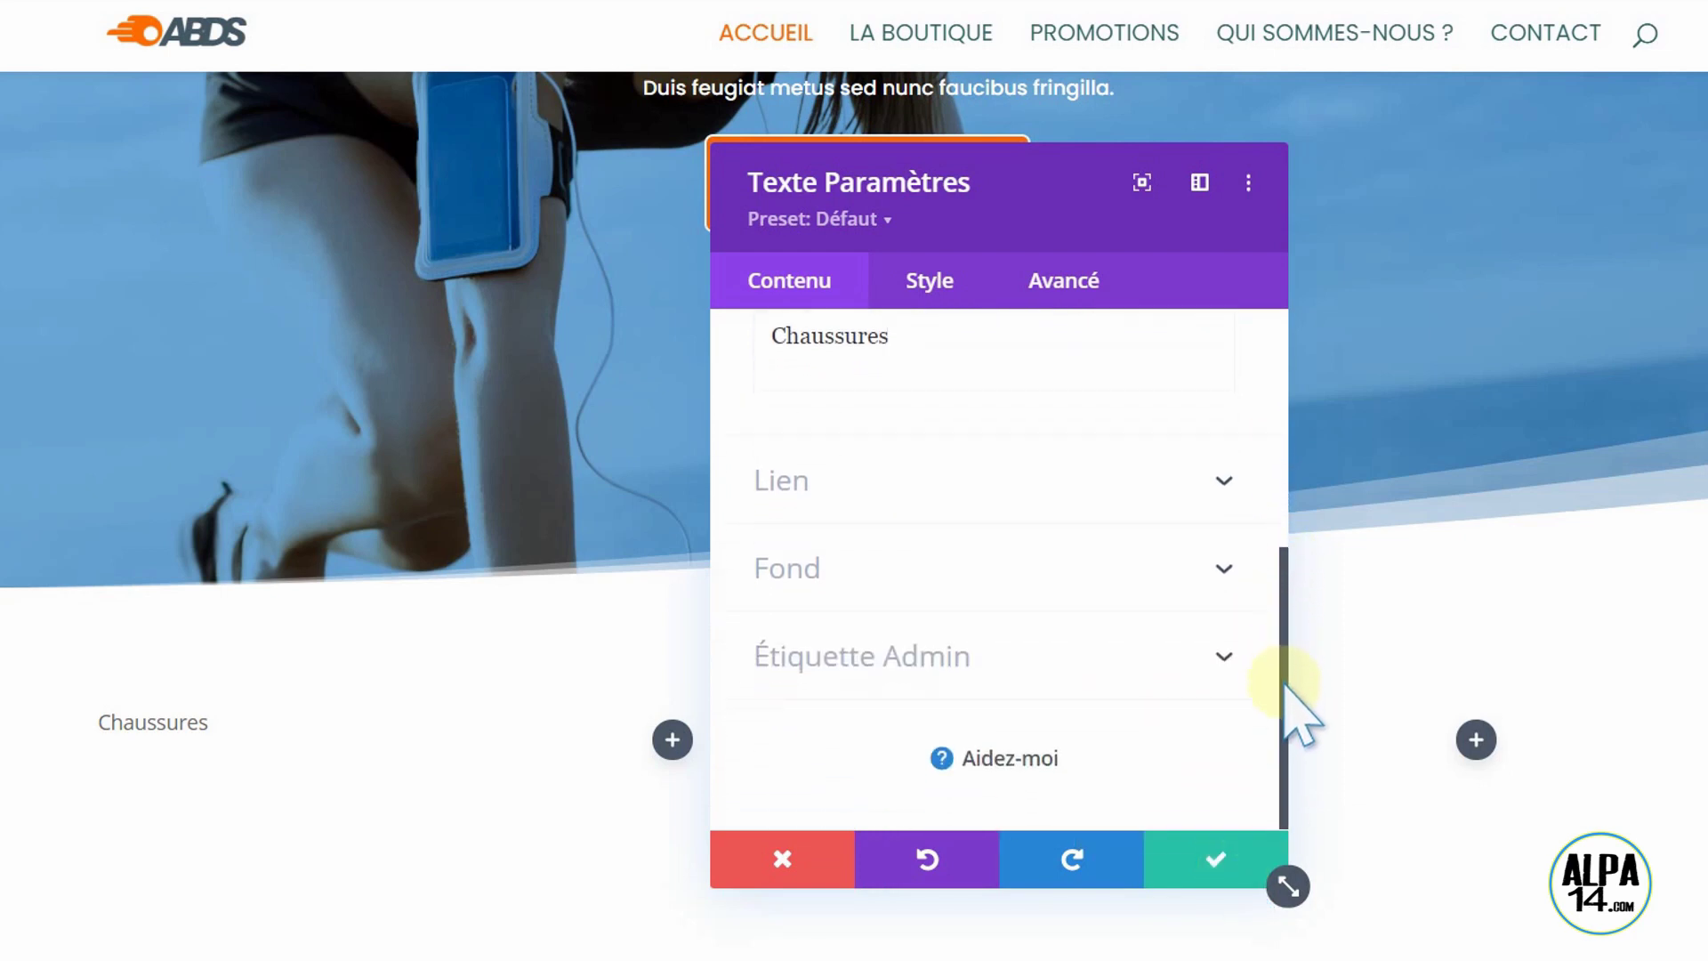
{"action": "left_click", "coordinate": [1221, 568]}
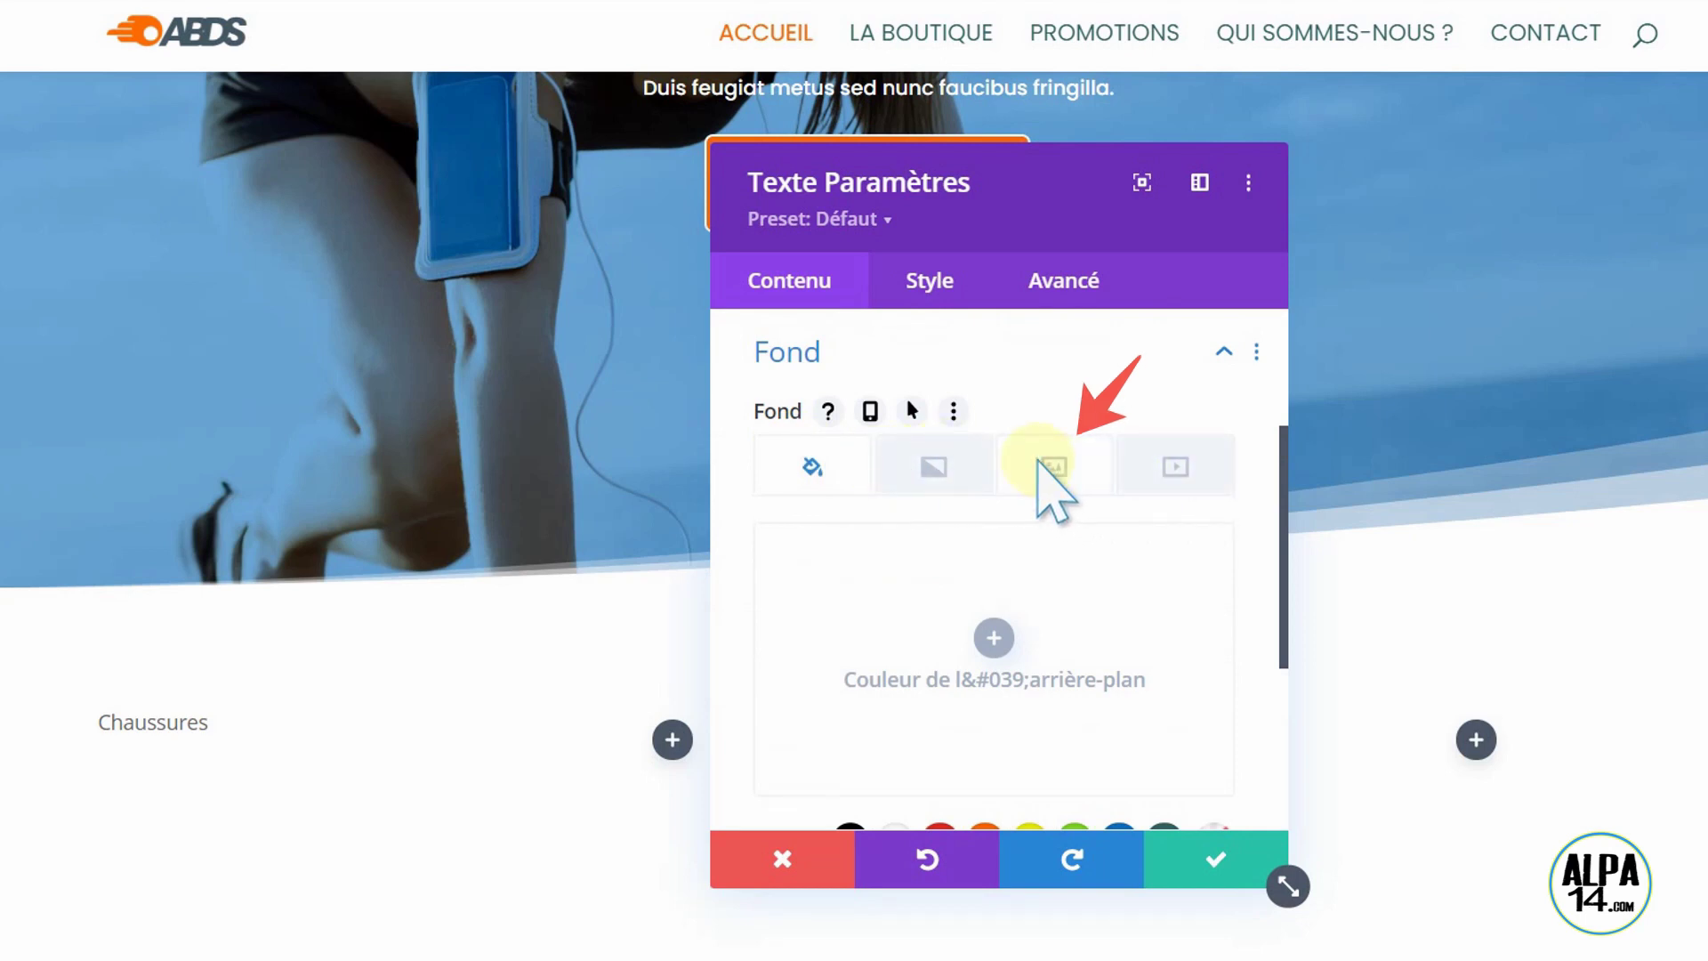
{"action": "left_click", "coordinate": [1039, 473]}
{"action": "left_click", "coordinate": [994, 637]}
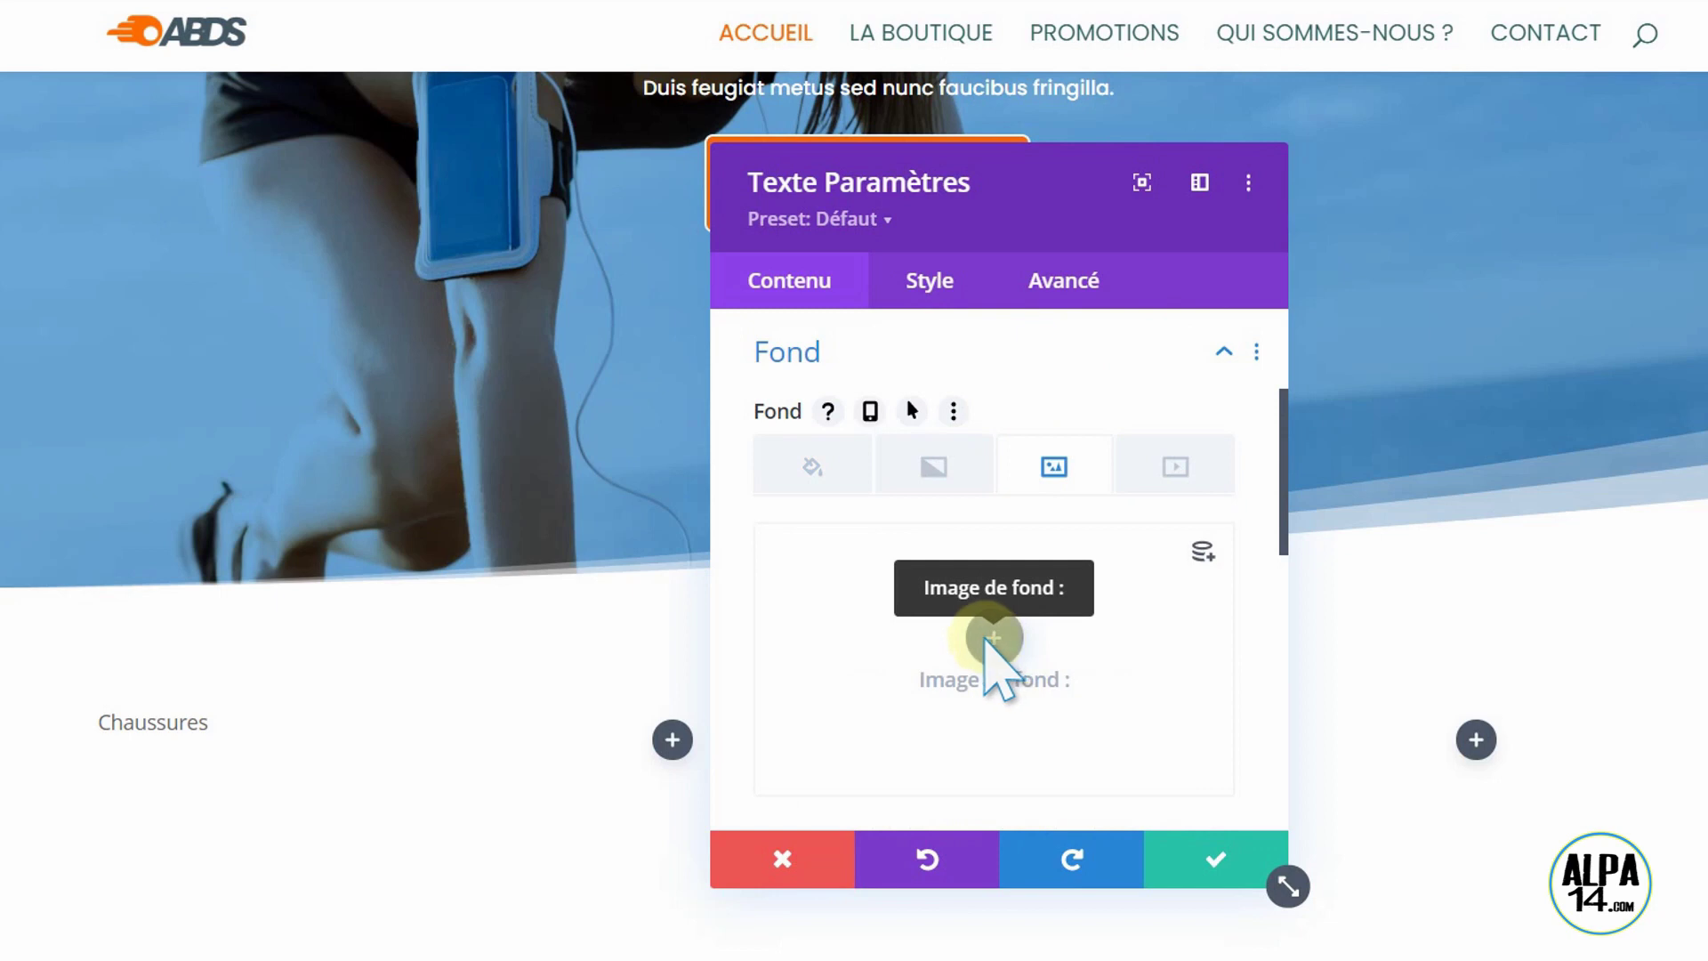
{"action": "left_click", "coordinate": [991, 638]}
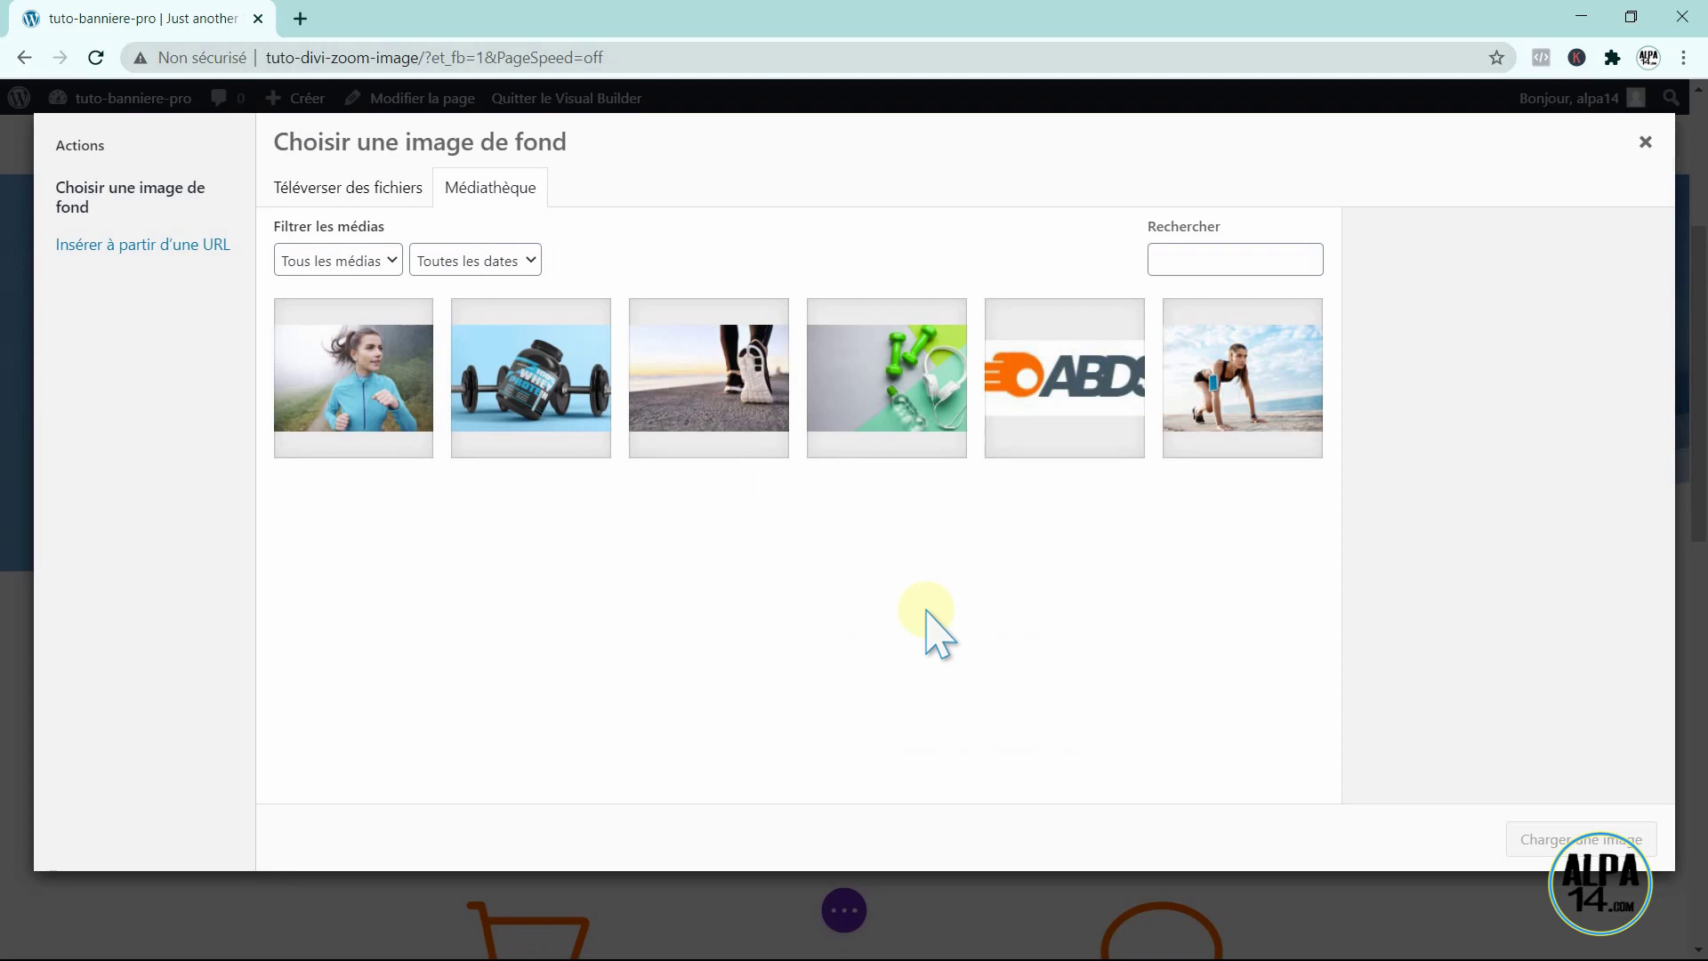
{"action": "left_click", "coordinate": [692, 373]}
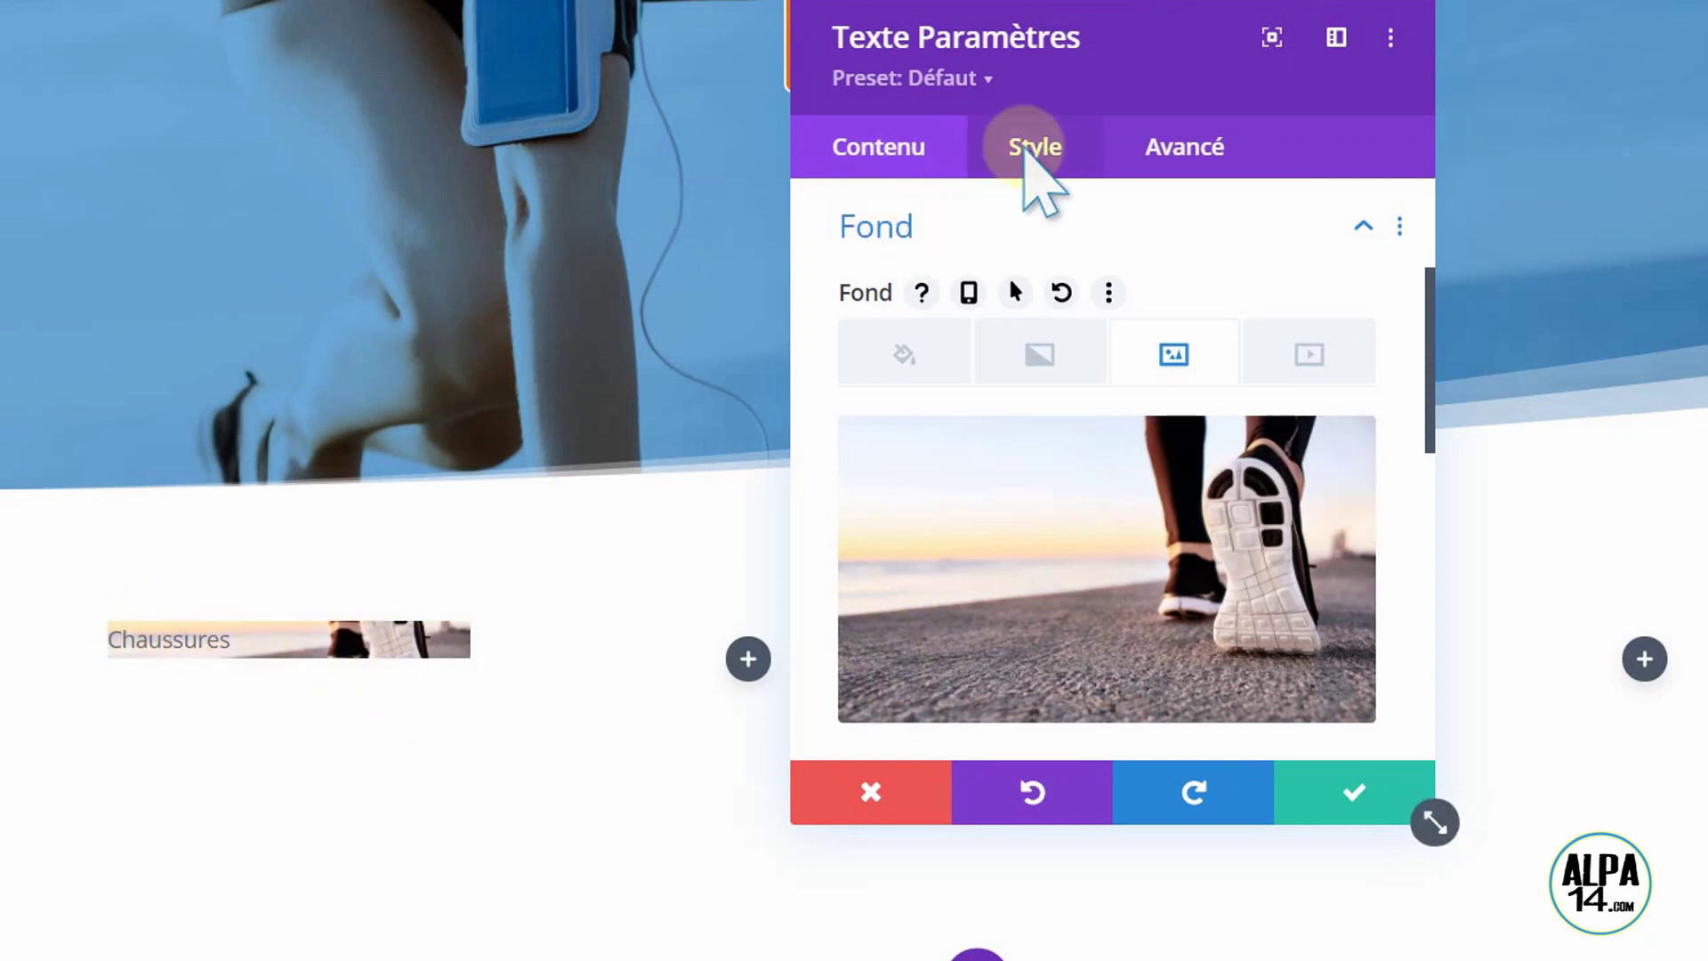
Step: Set the text module's internal margin to 90px for Sommet and link Bas to the same value
{"action": "left_click", "coordinate": [1025, 150]}
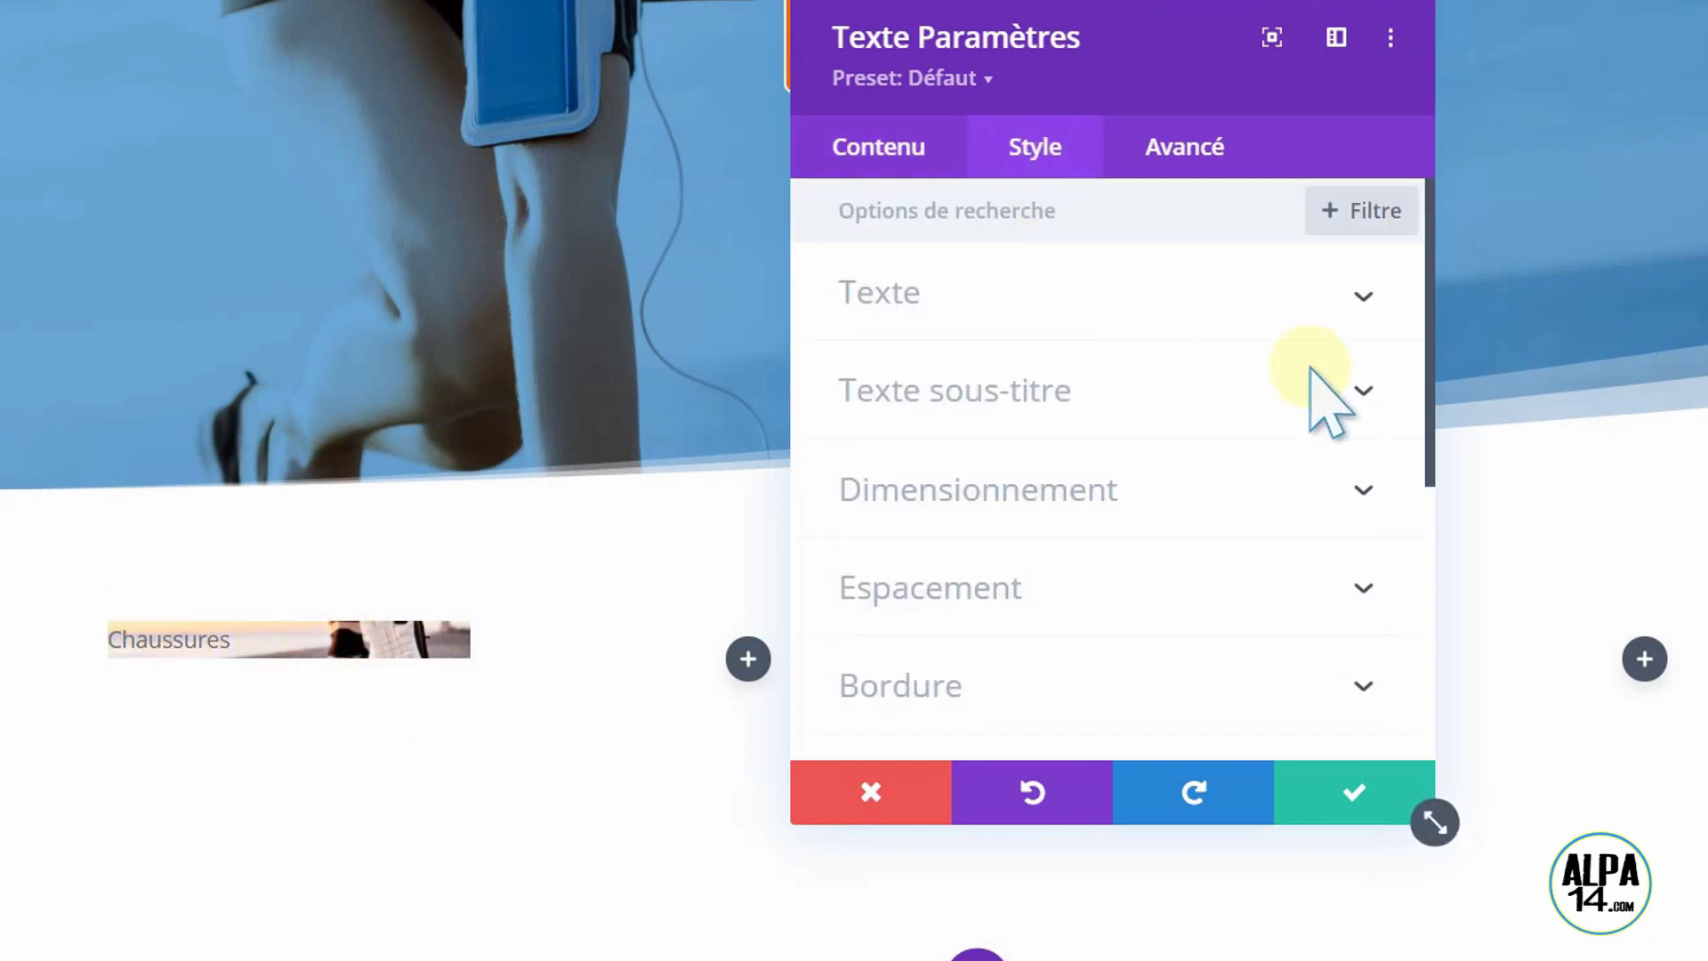
{"action": "left_click_drag", "start_coordinate": [1432, 425], "coordinate": [1441, 560]}
{"action": "left_click", "coordinate": [1362, 477]}
{"action": "left_click", "coordinate": [878, 428]}
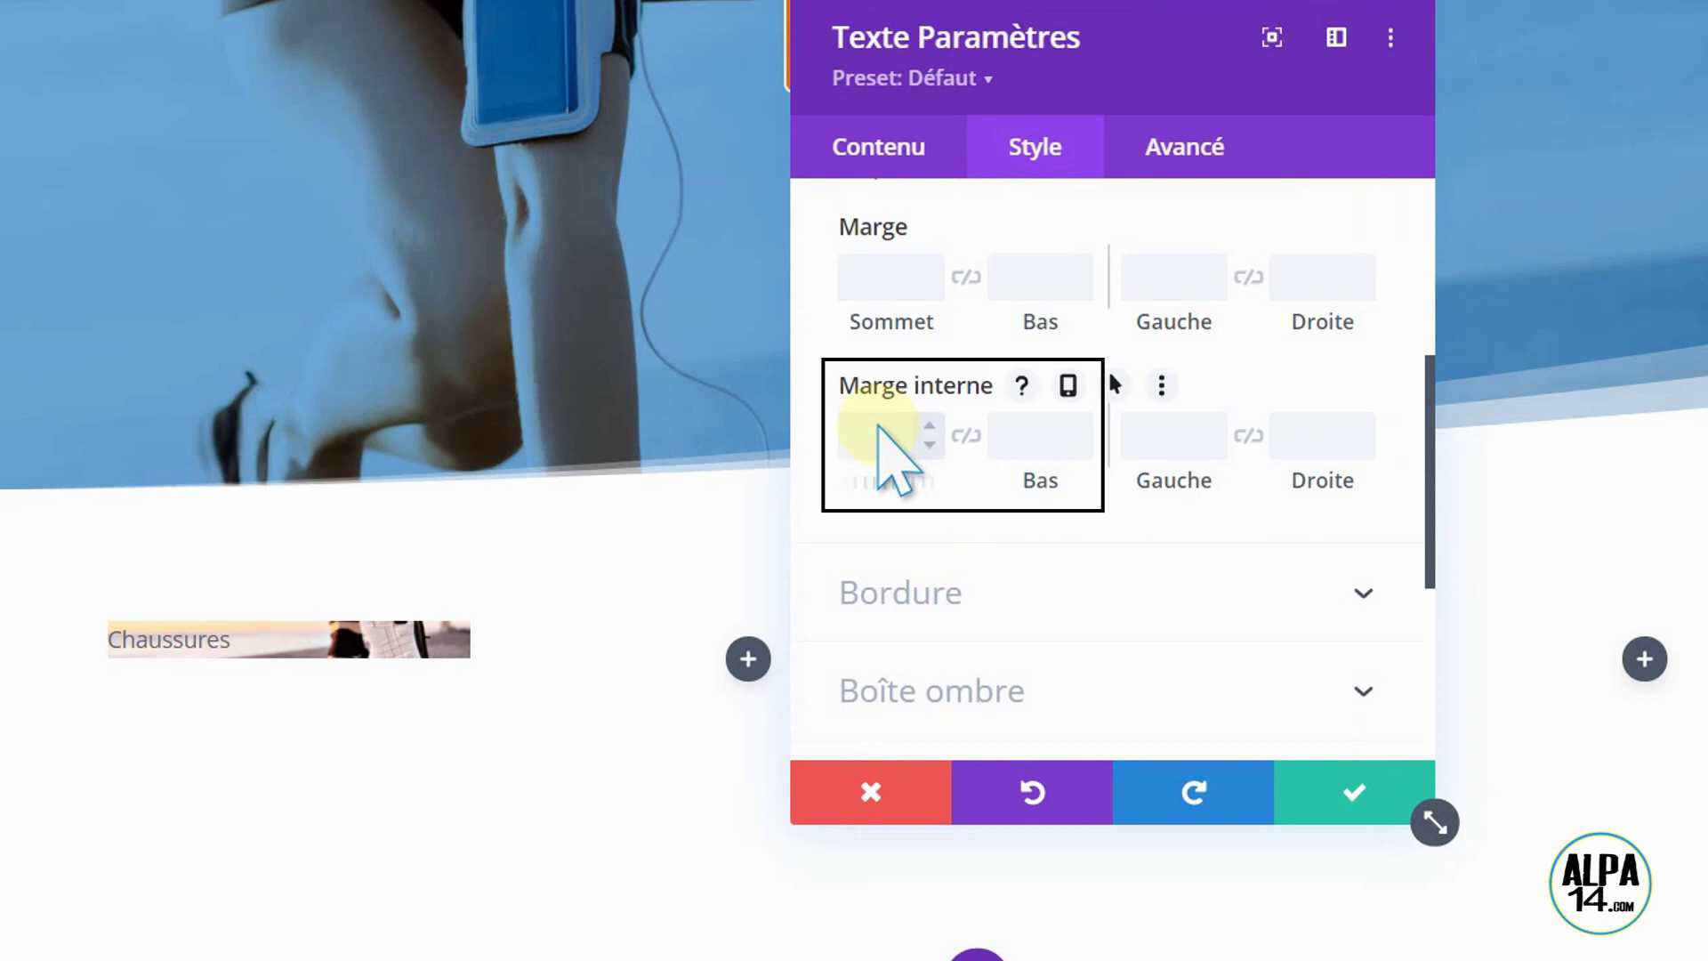
{"action": "type", "text": "90px"}
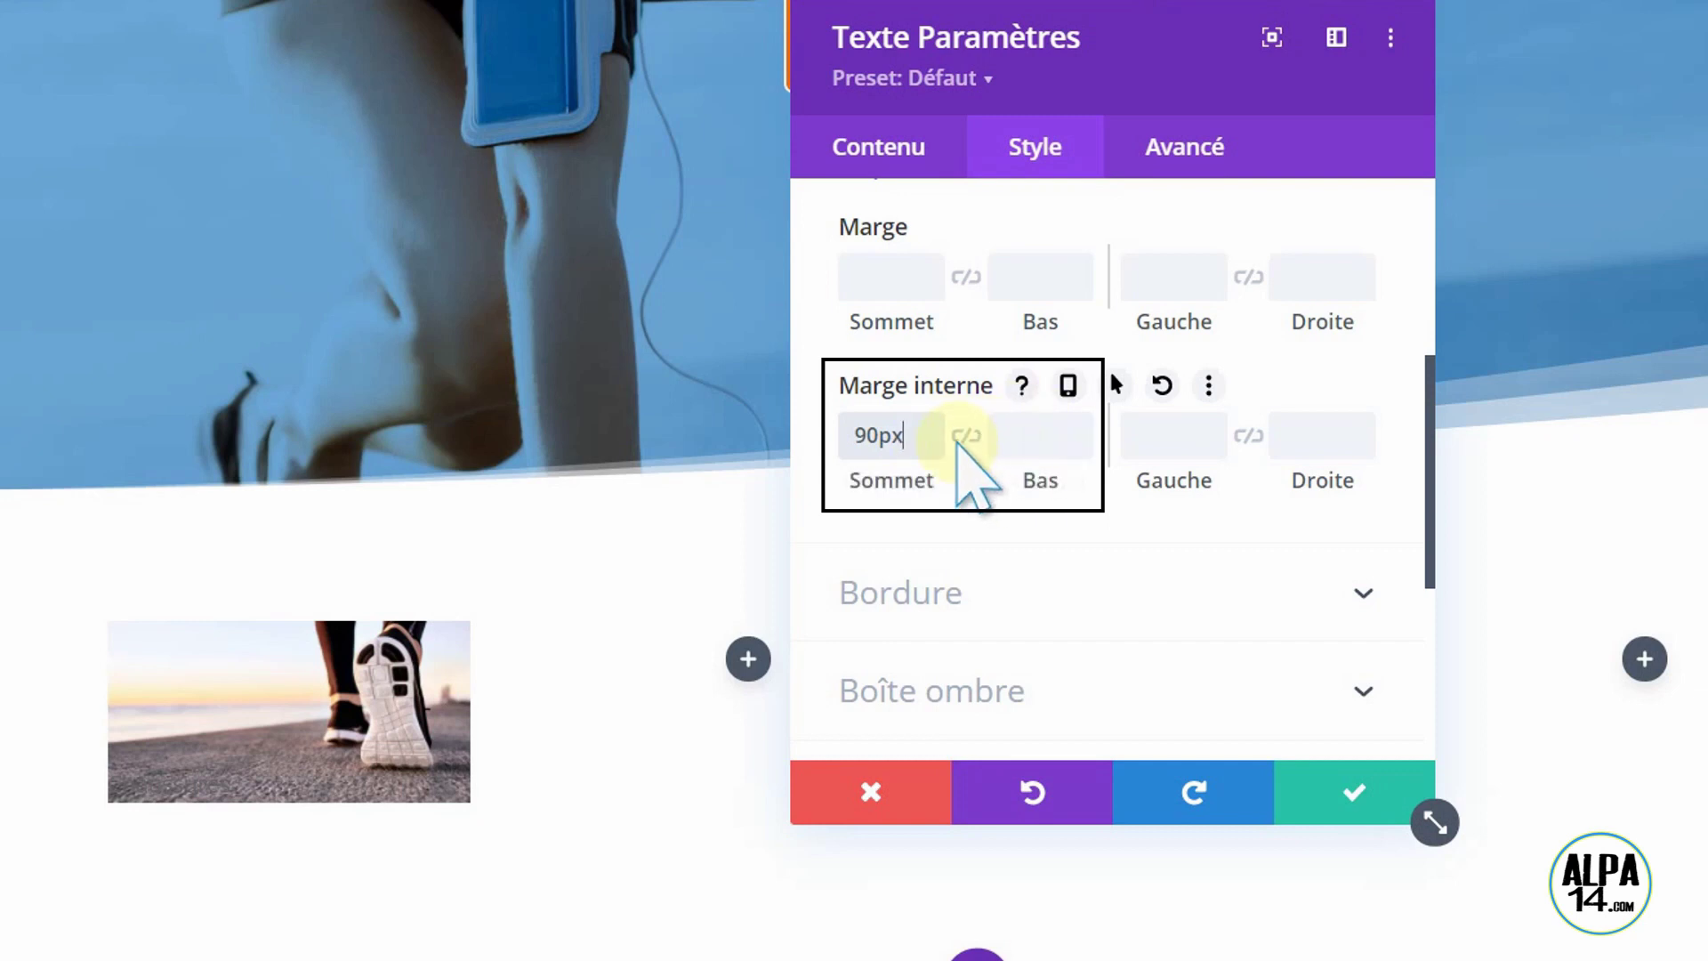
{"action": "left_click", "coordinate": [962, 437]}
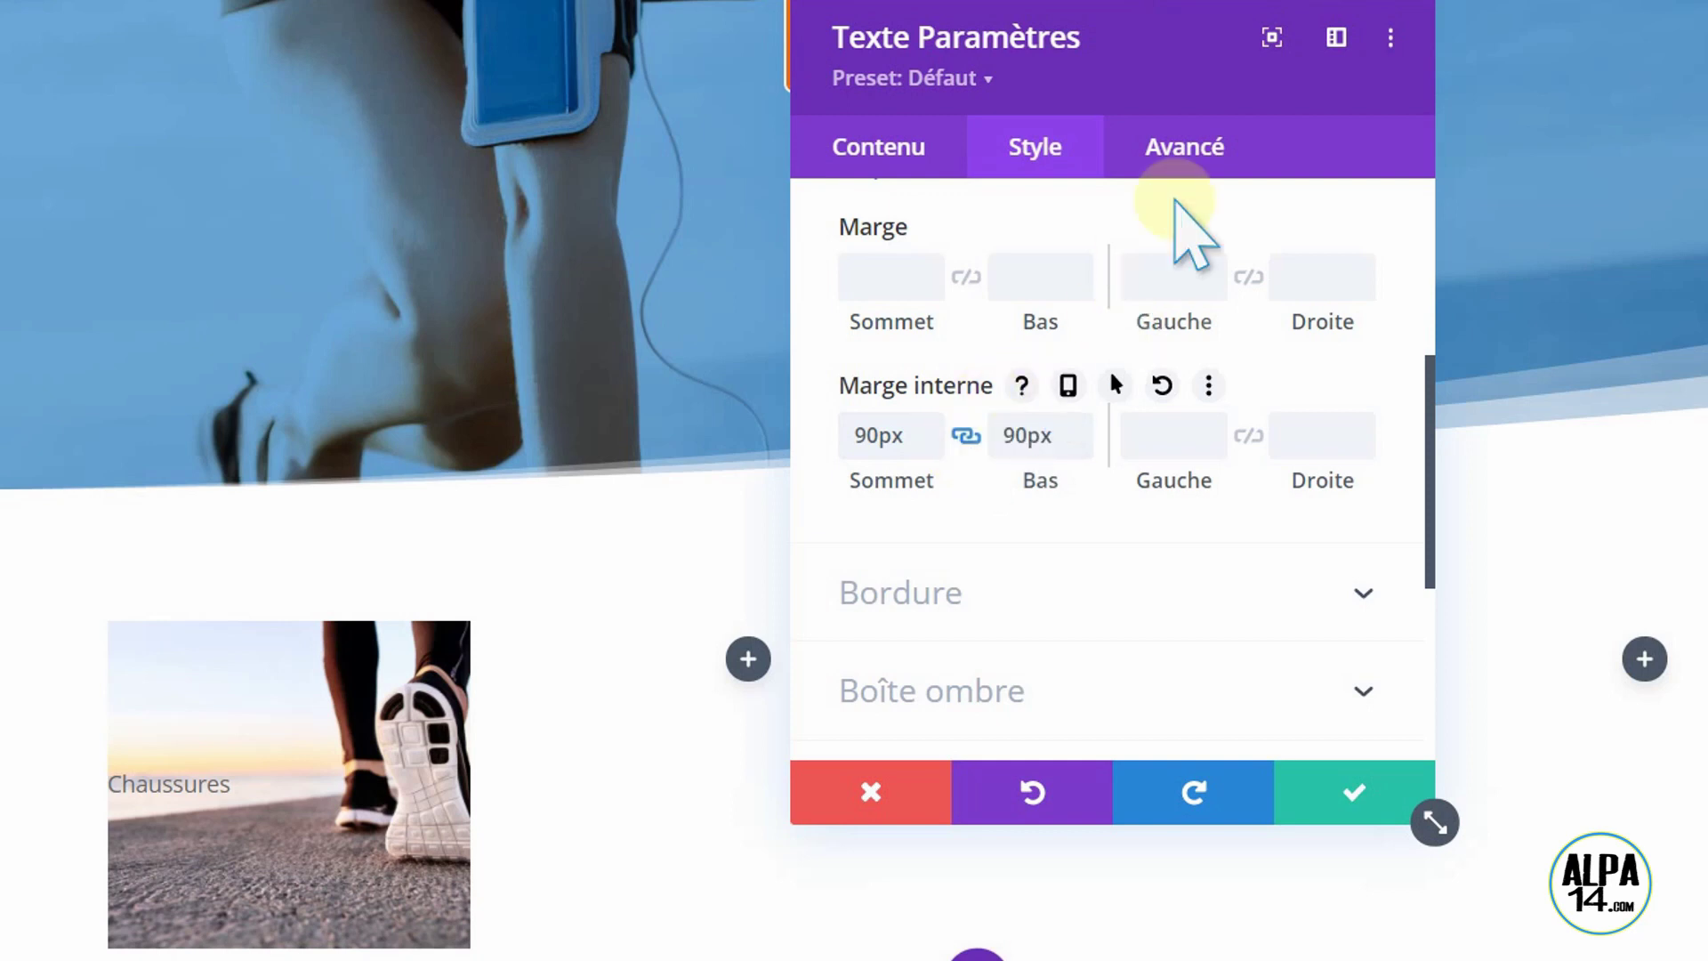
{"action": "left_click_drag", "start_coordinate": [1098, 21], "coordinate": [1080, 75]}
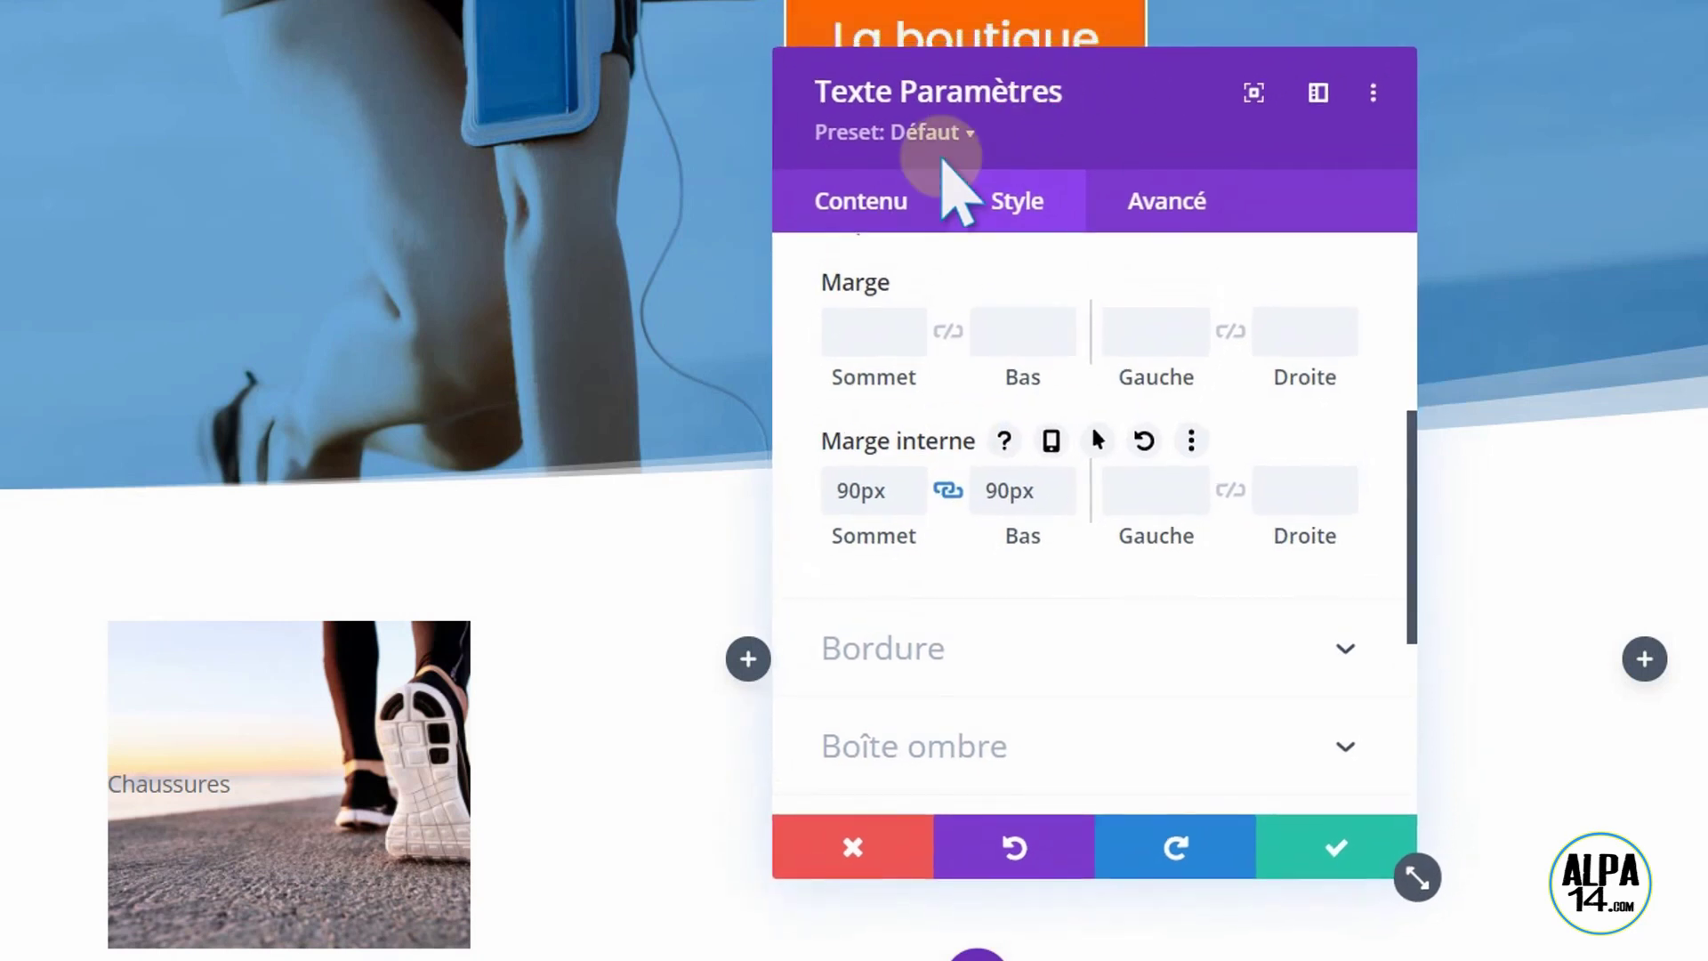
Step: Set the module link URL of the Chaussures text module to #
{"action": "left_click", "coordinate": [866, 214]}
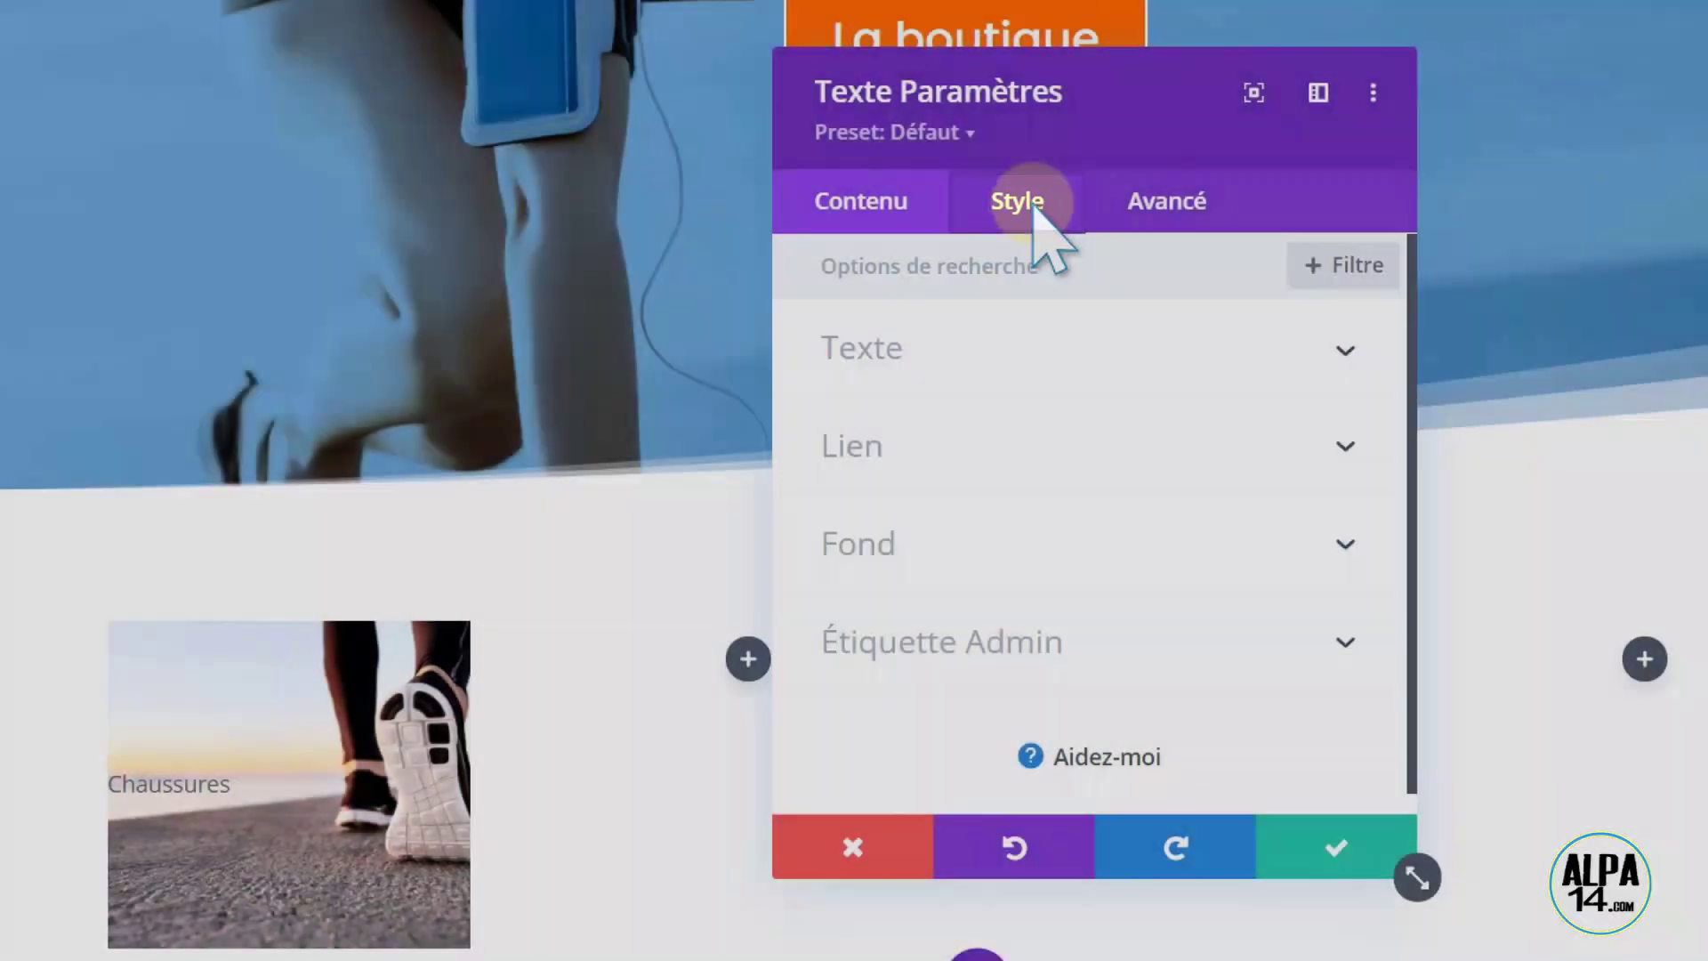
{"action": "left_click", "coordinate": [1025, 212]}
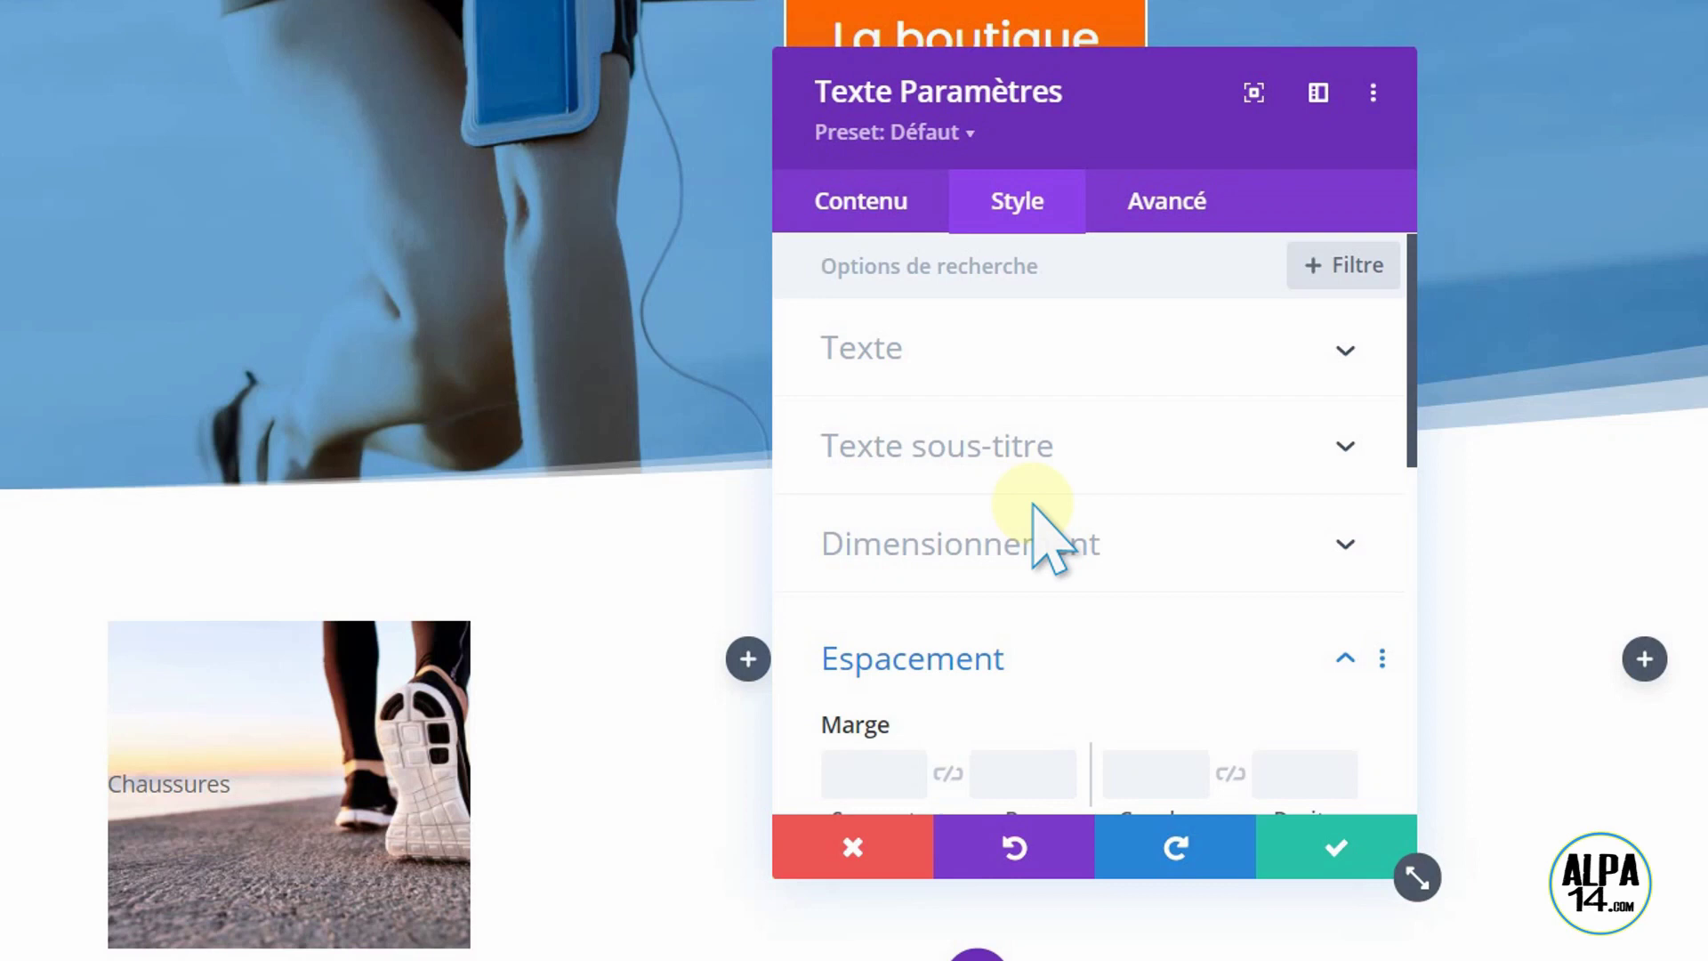
{"action": "left_click", "coordinate": [861, 210]}
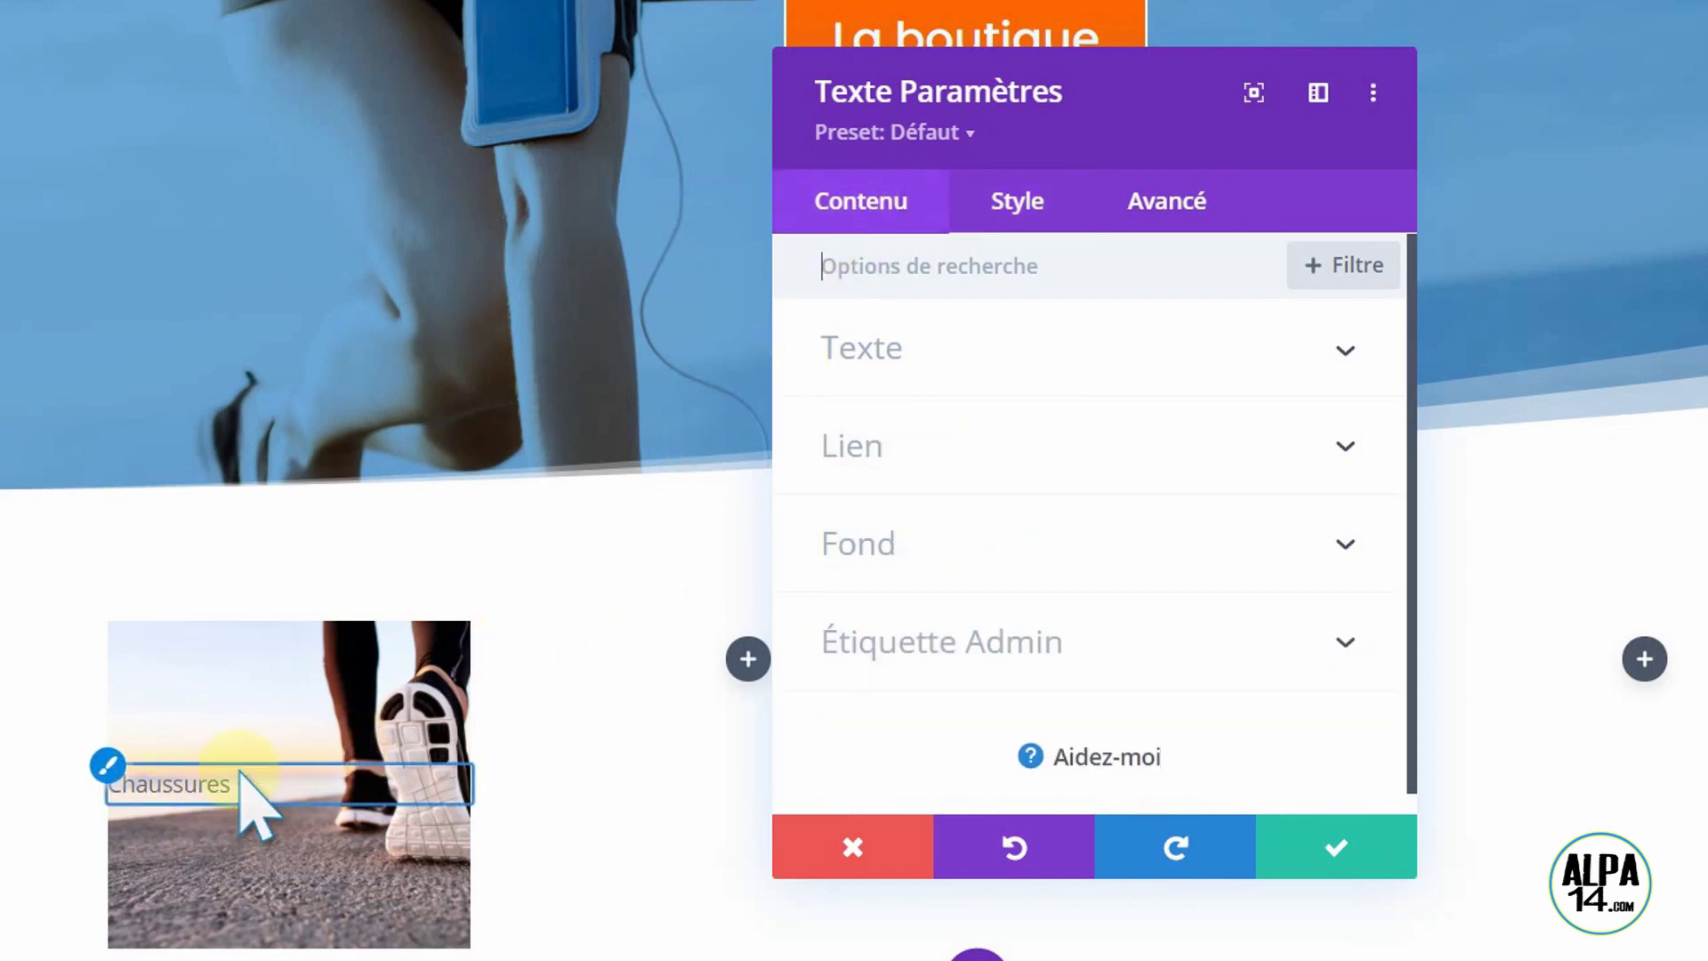
{"action": "left_click", "coordinate": [1343, 350]}
{"action": "left_click_drag", "start_coordinate": [1416, 418], "coordinate": [1401, 598]}
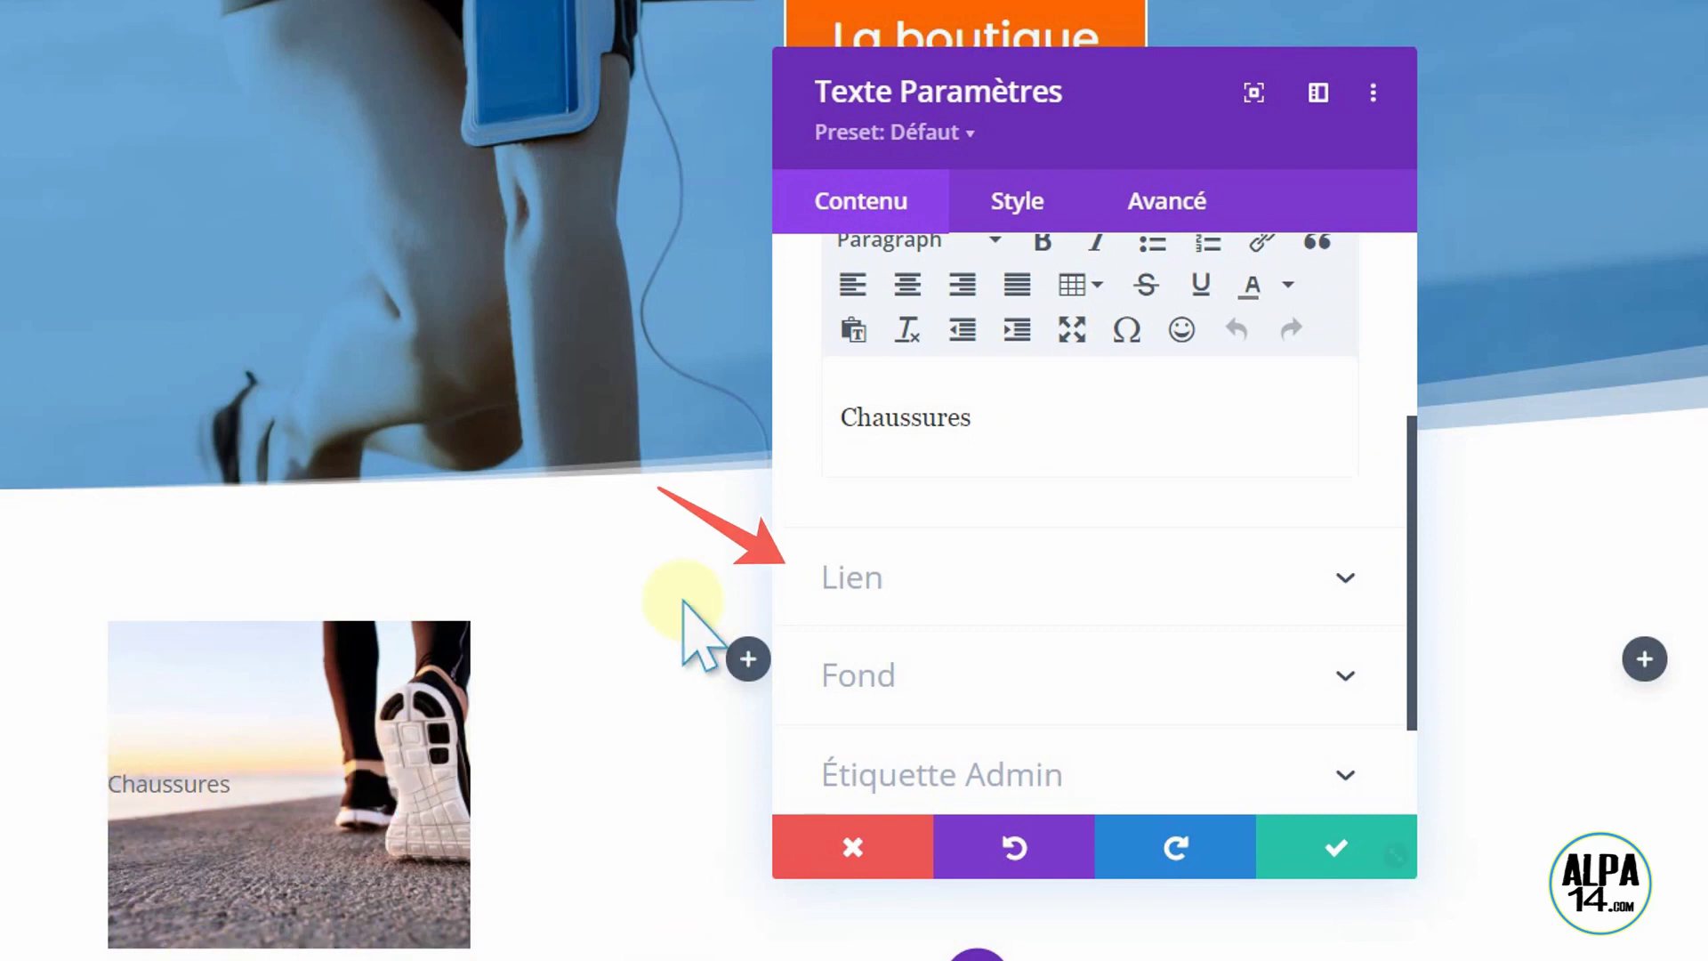
{"action": "left_click", "coordinate": [1341, 580]}
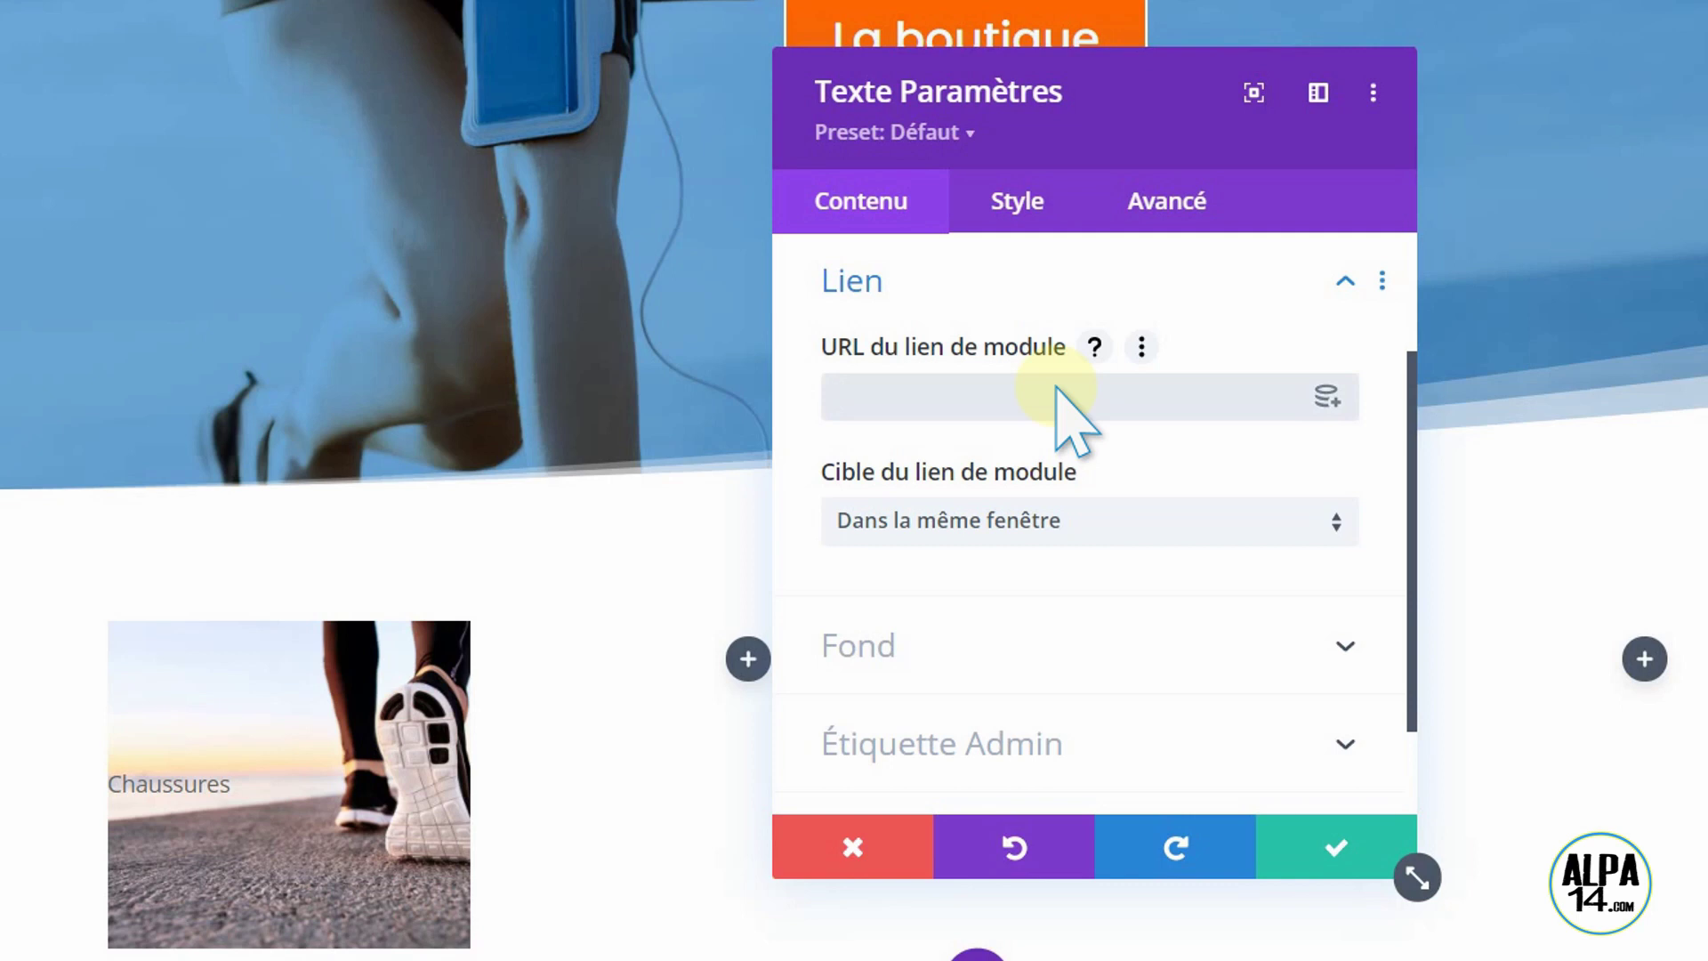
{"action": "type", "text": "#"}
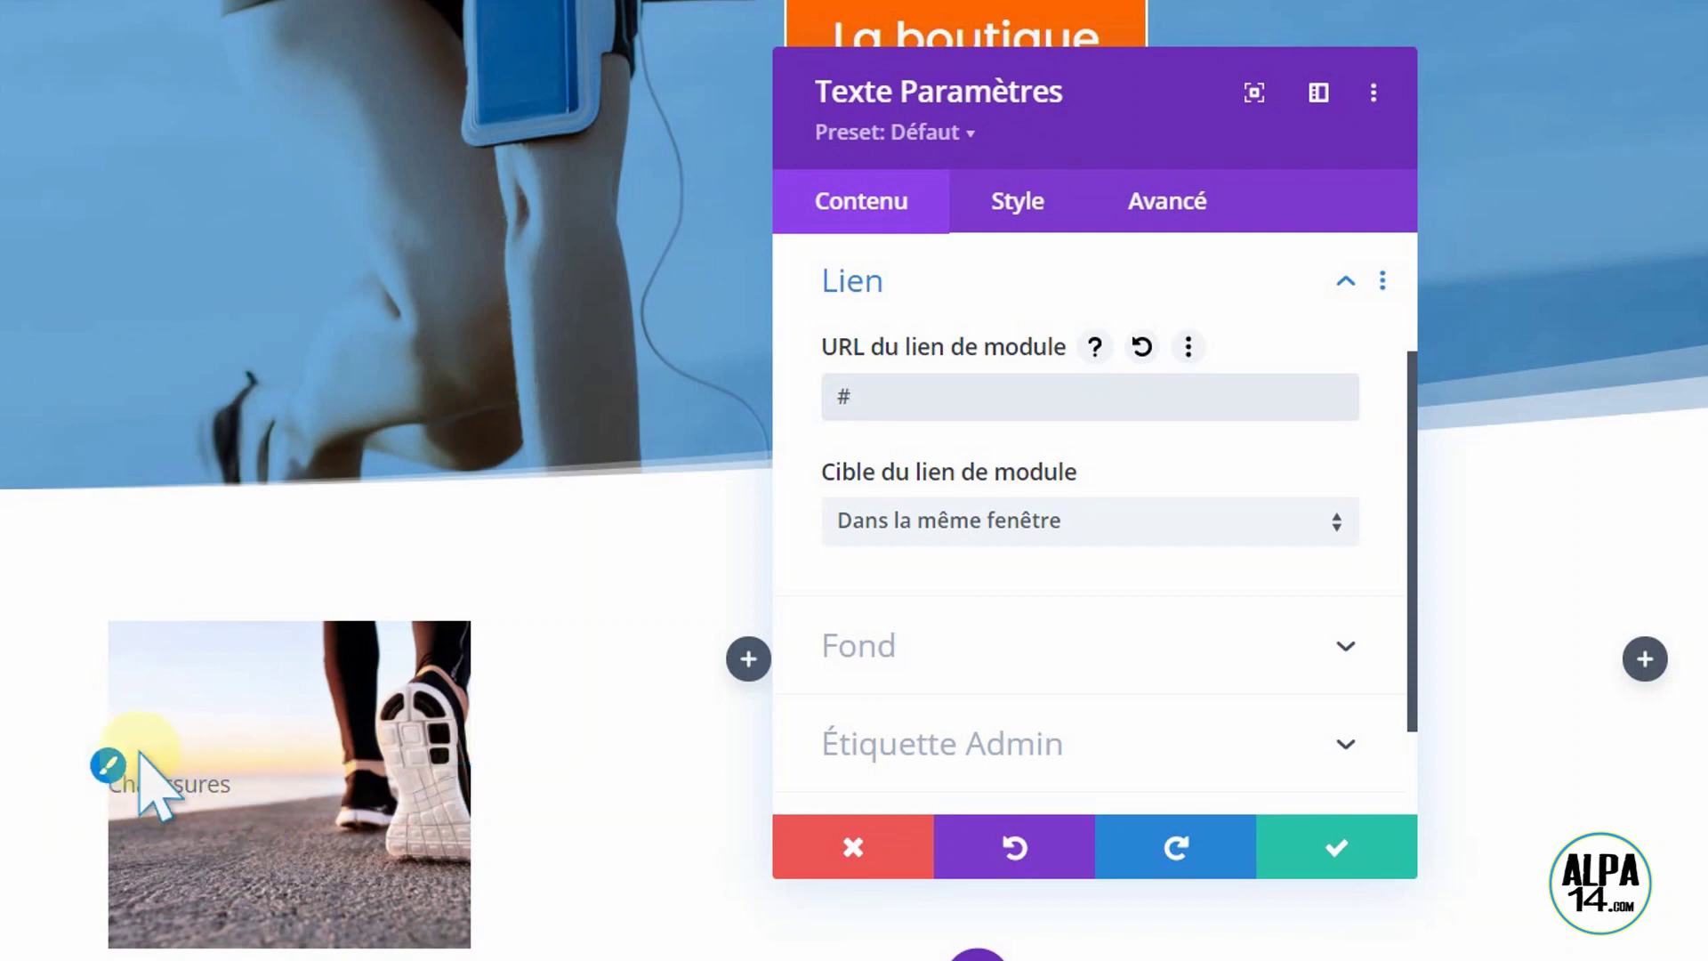
Step: Set the Chaussures text's font to Poppins with the Semi Gras weight
{"action": "left_click", "coordinate": [107, 763]}
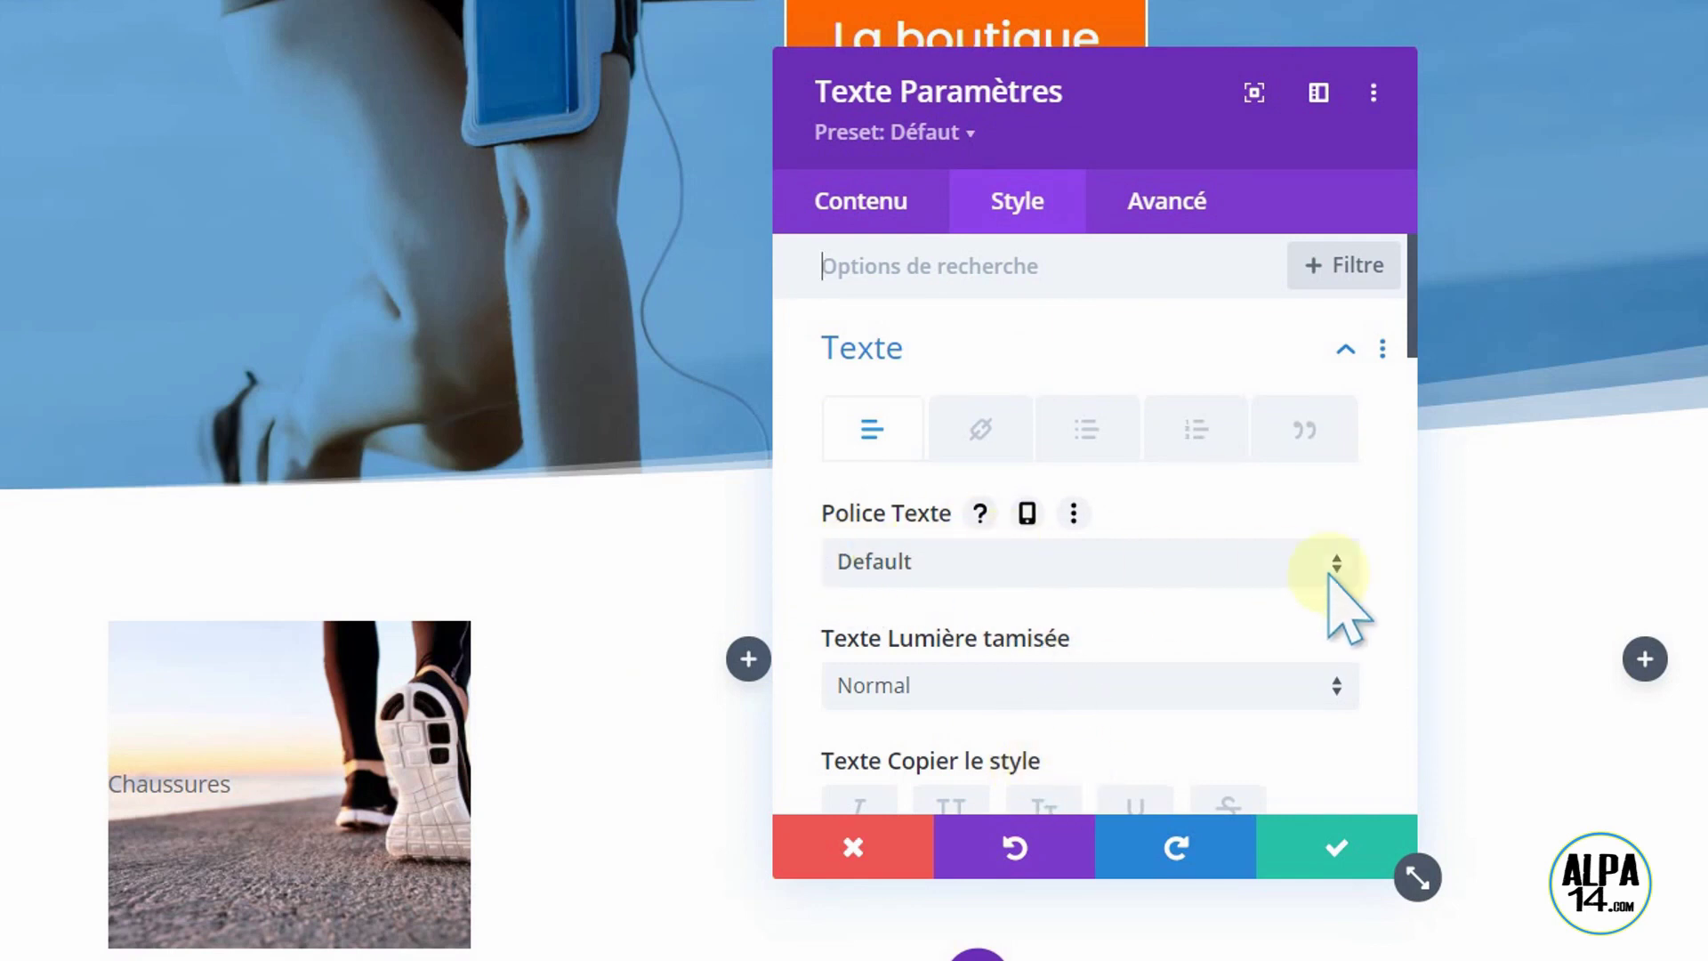
{"action": "left_click", "coordinate": [1343, 578]}
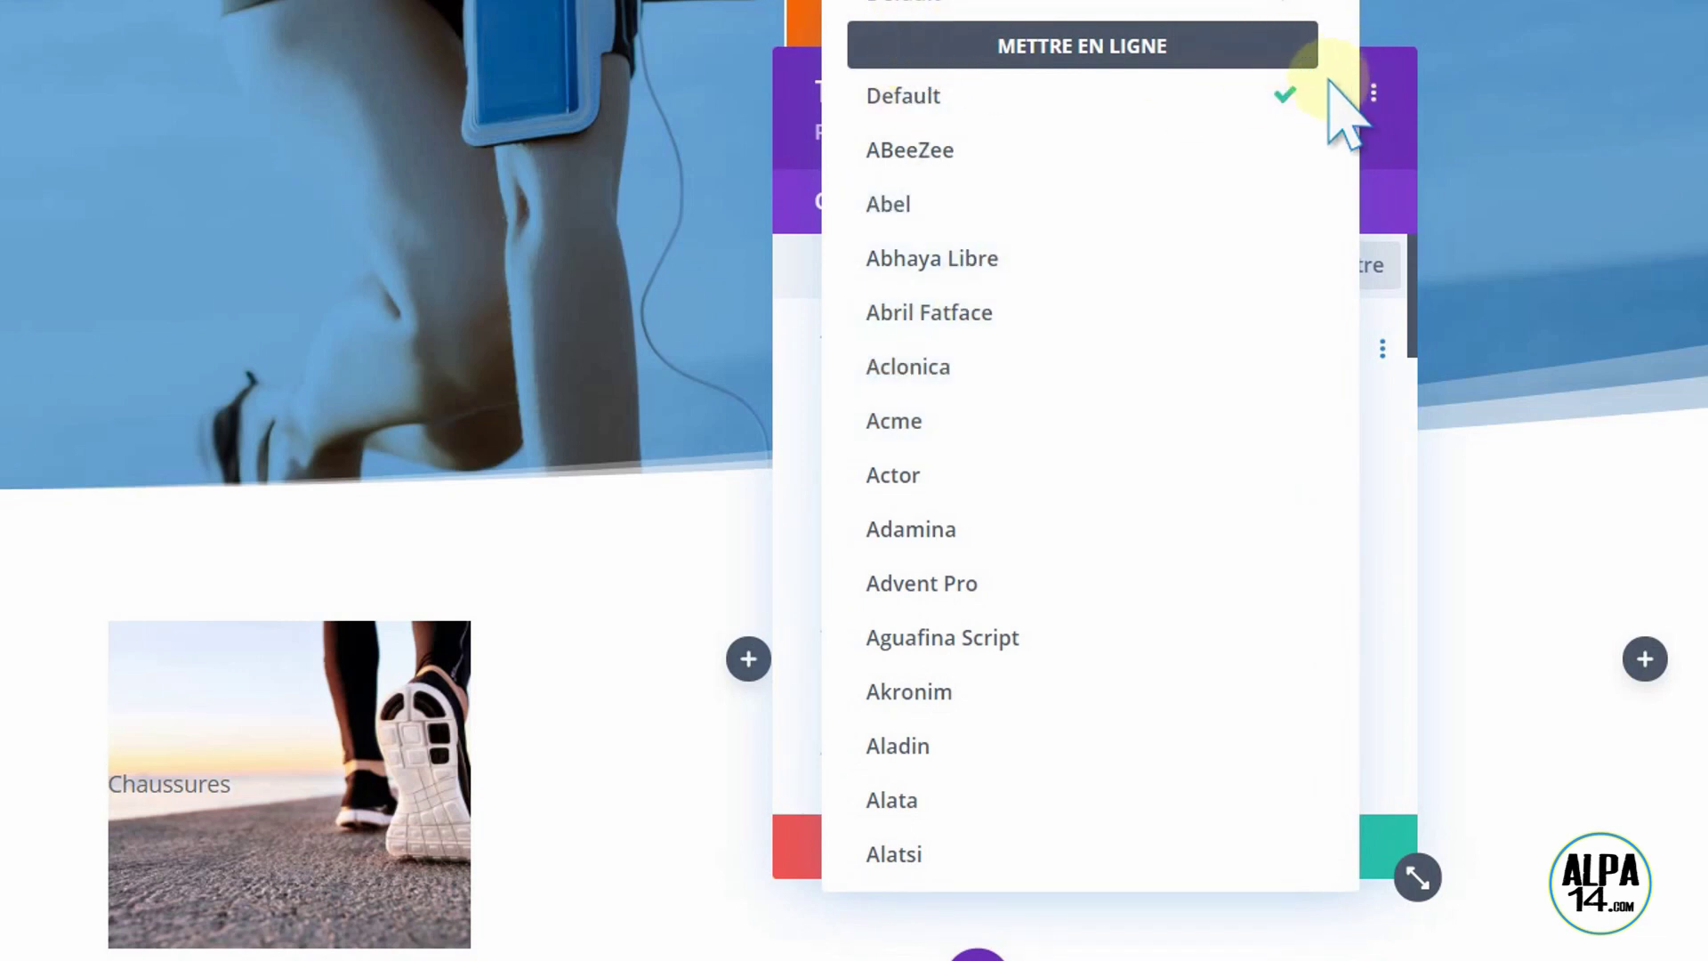
{"action": "scroll", "coordinate": [1112, 400], "scroll_direction": "down", "scroll_amount": 15}
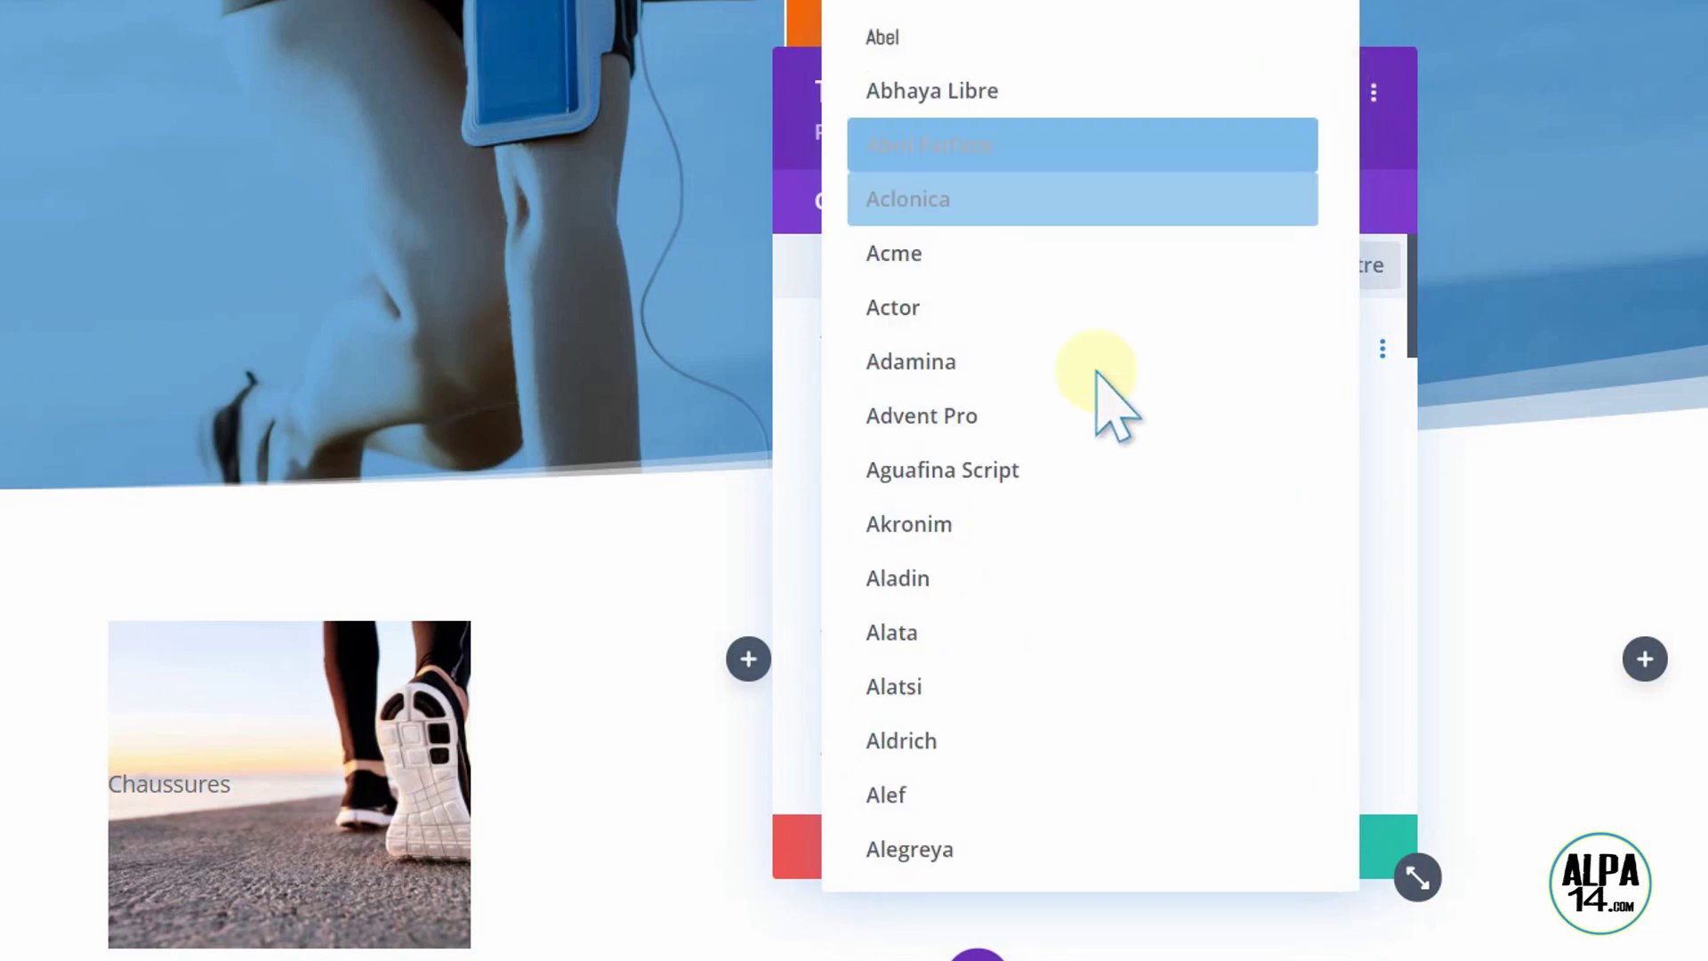
{"action": "scroll", "coordinate": [1085, 436], "scroll_direction": "down", "scroll_amount": 20}
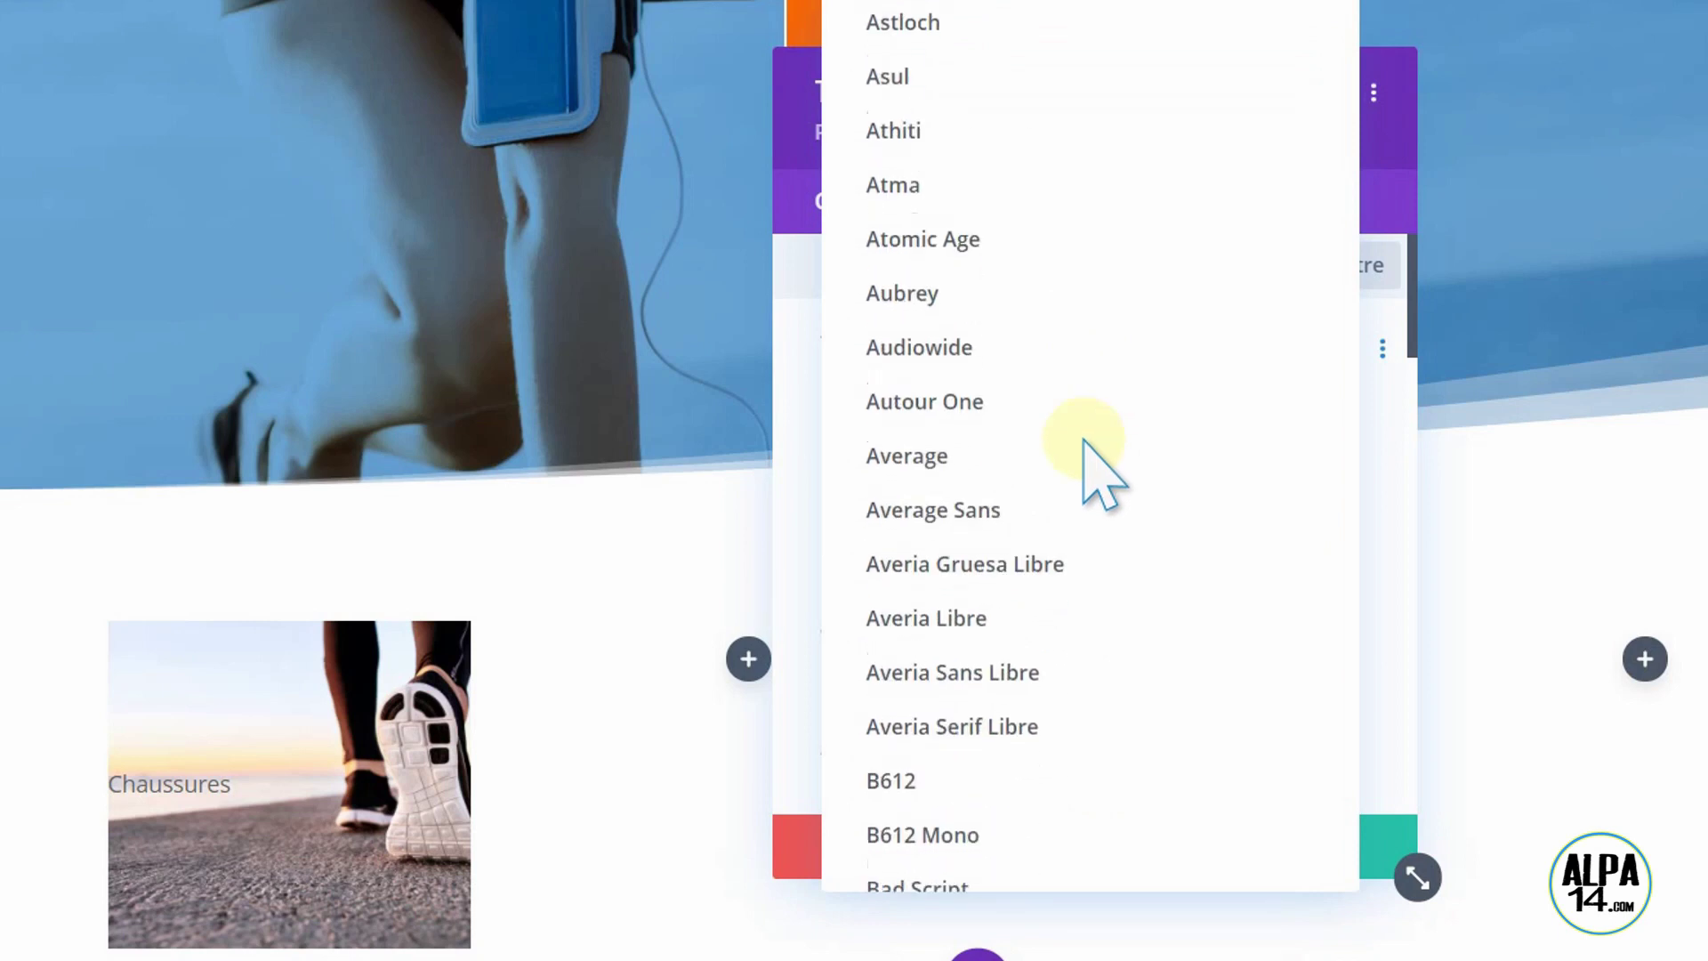
{"action": "scroll", "coordinate": [1094, 445], "scroll_direction": "down", "scroll_amount": 3}
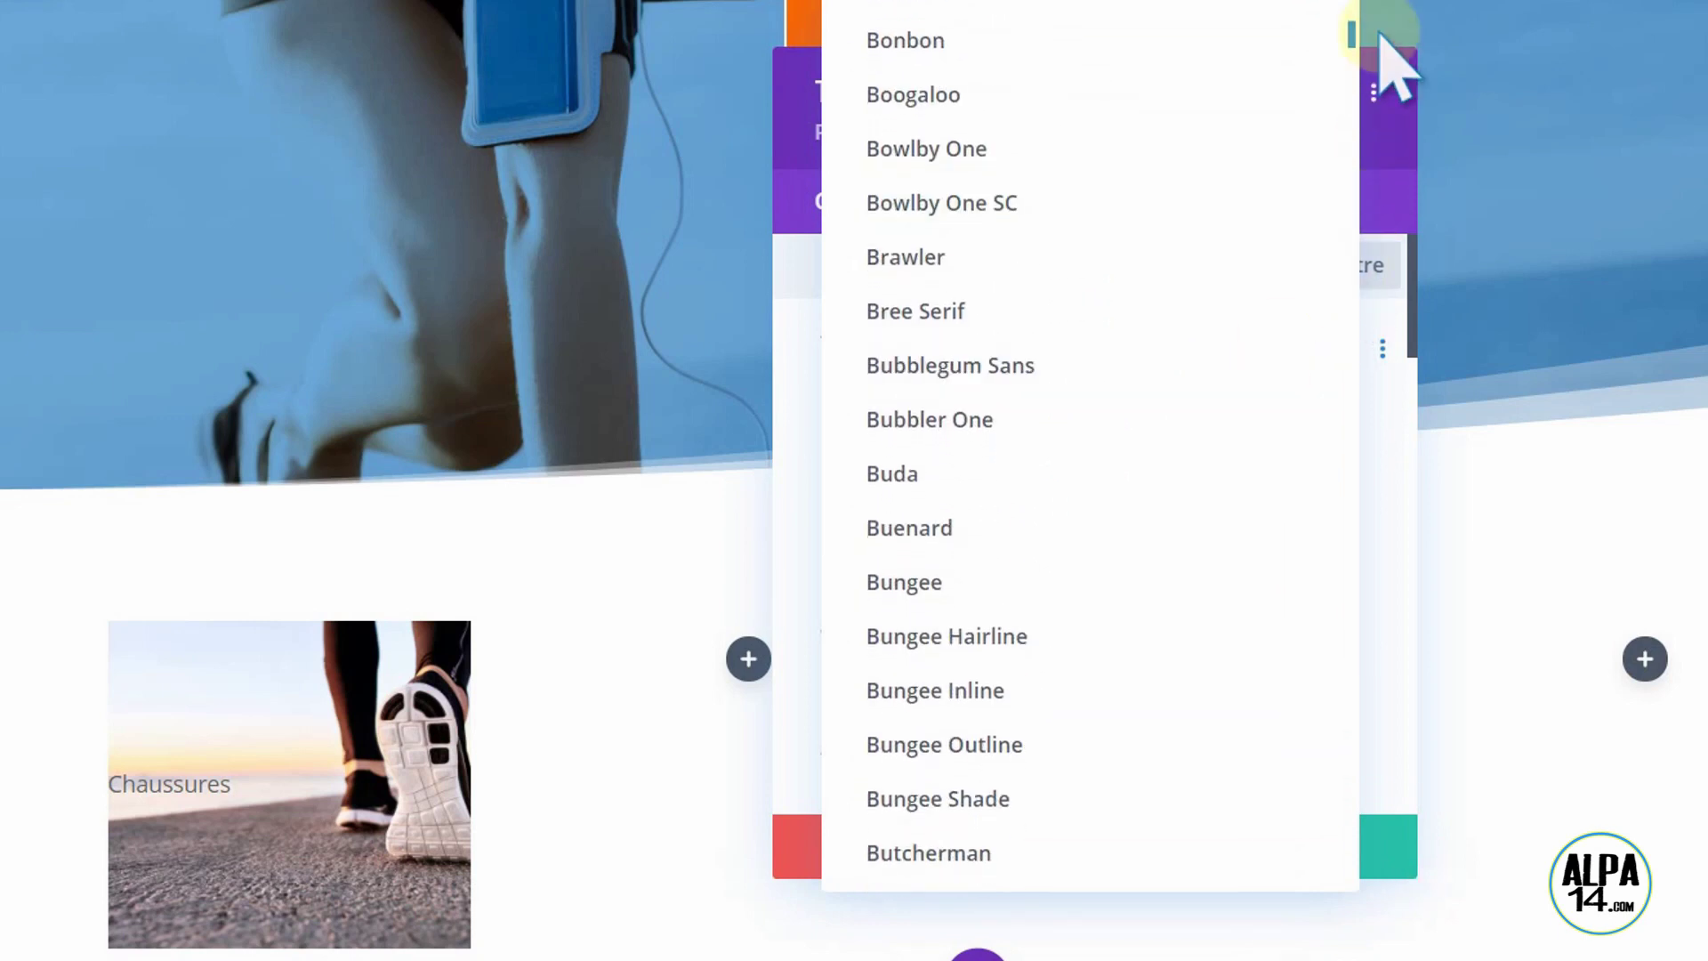
{"action": "left_click_drag", "start_coordinate": [1345, 35], "coordinate": [1351, 624]}
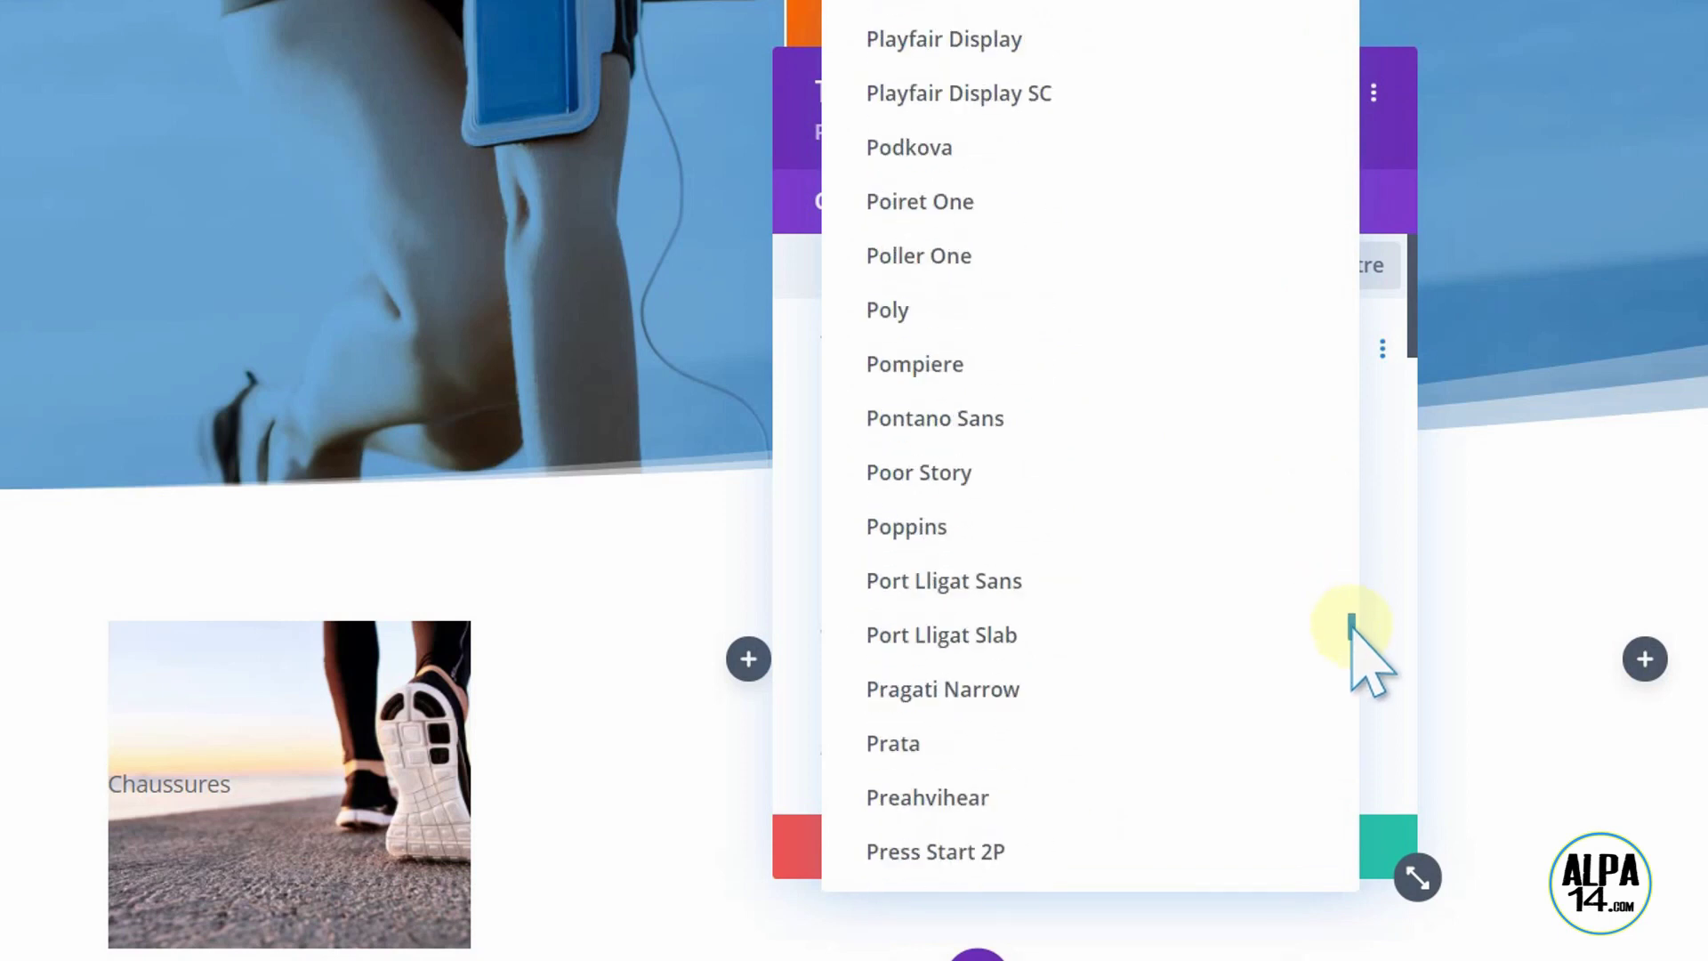
{"action": "left_click", "coordinate": [928, 529]}
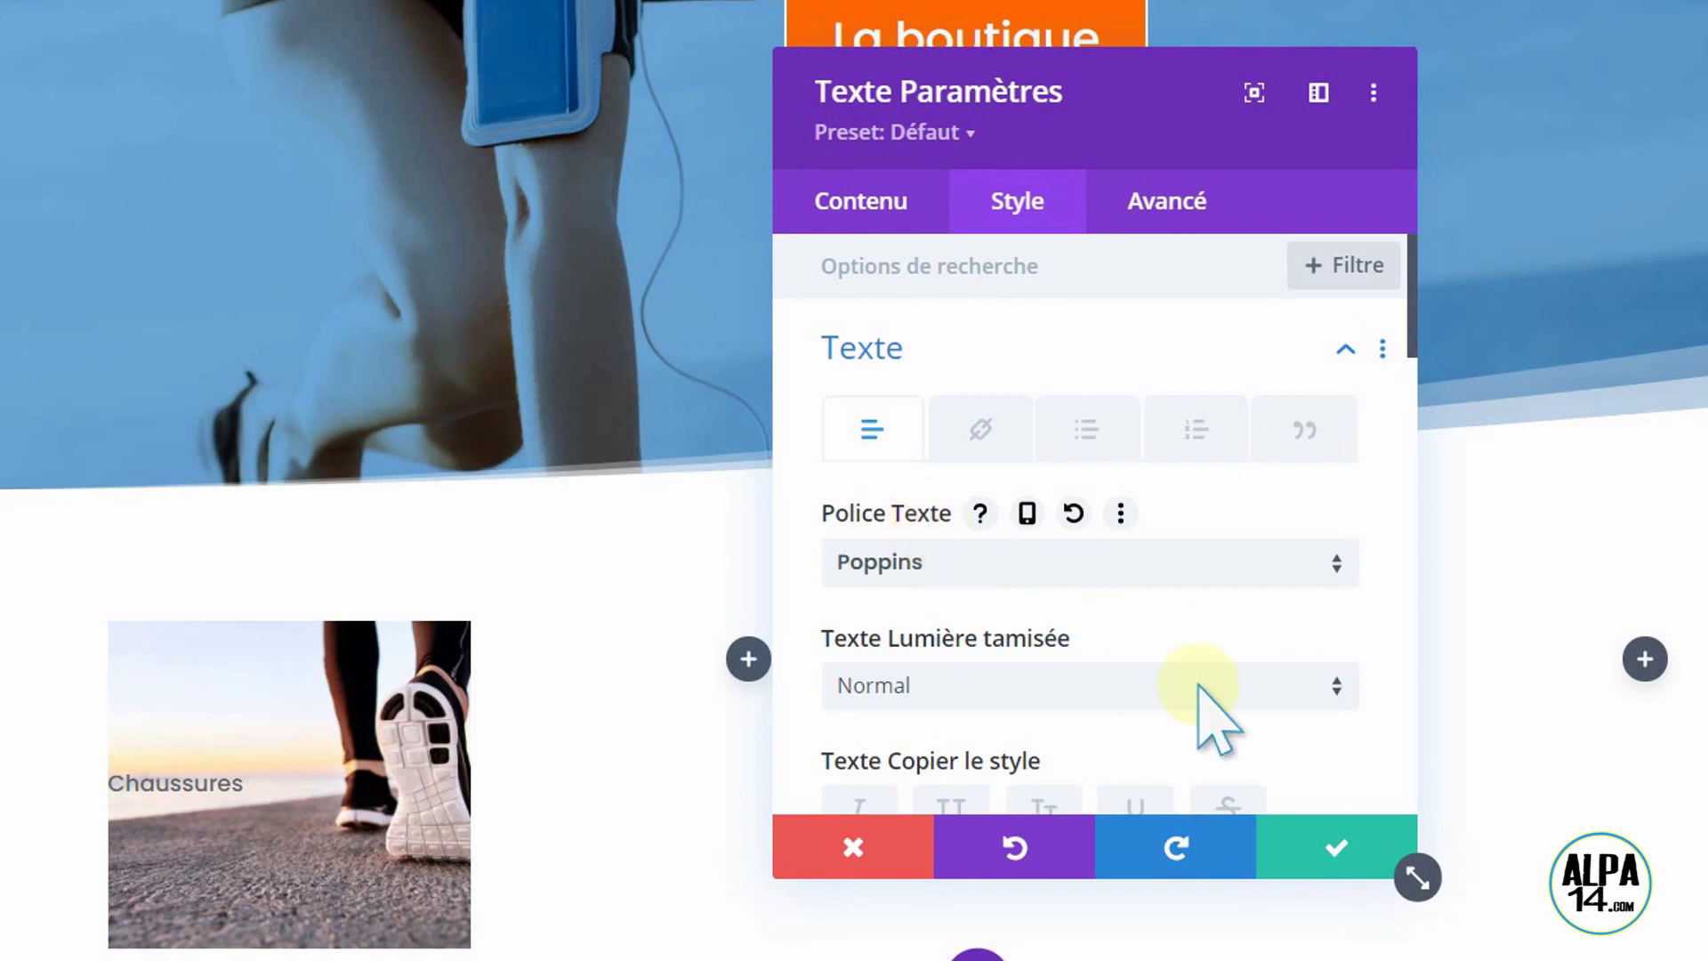
{"action": "left_click", "coordinate": [1335, 685]}
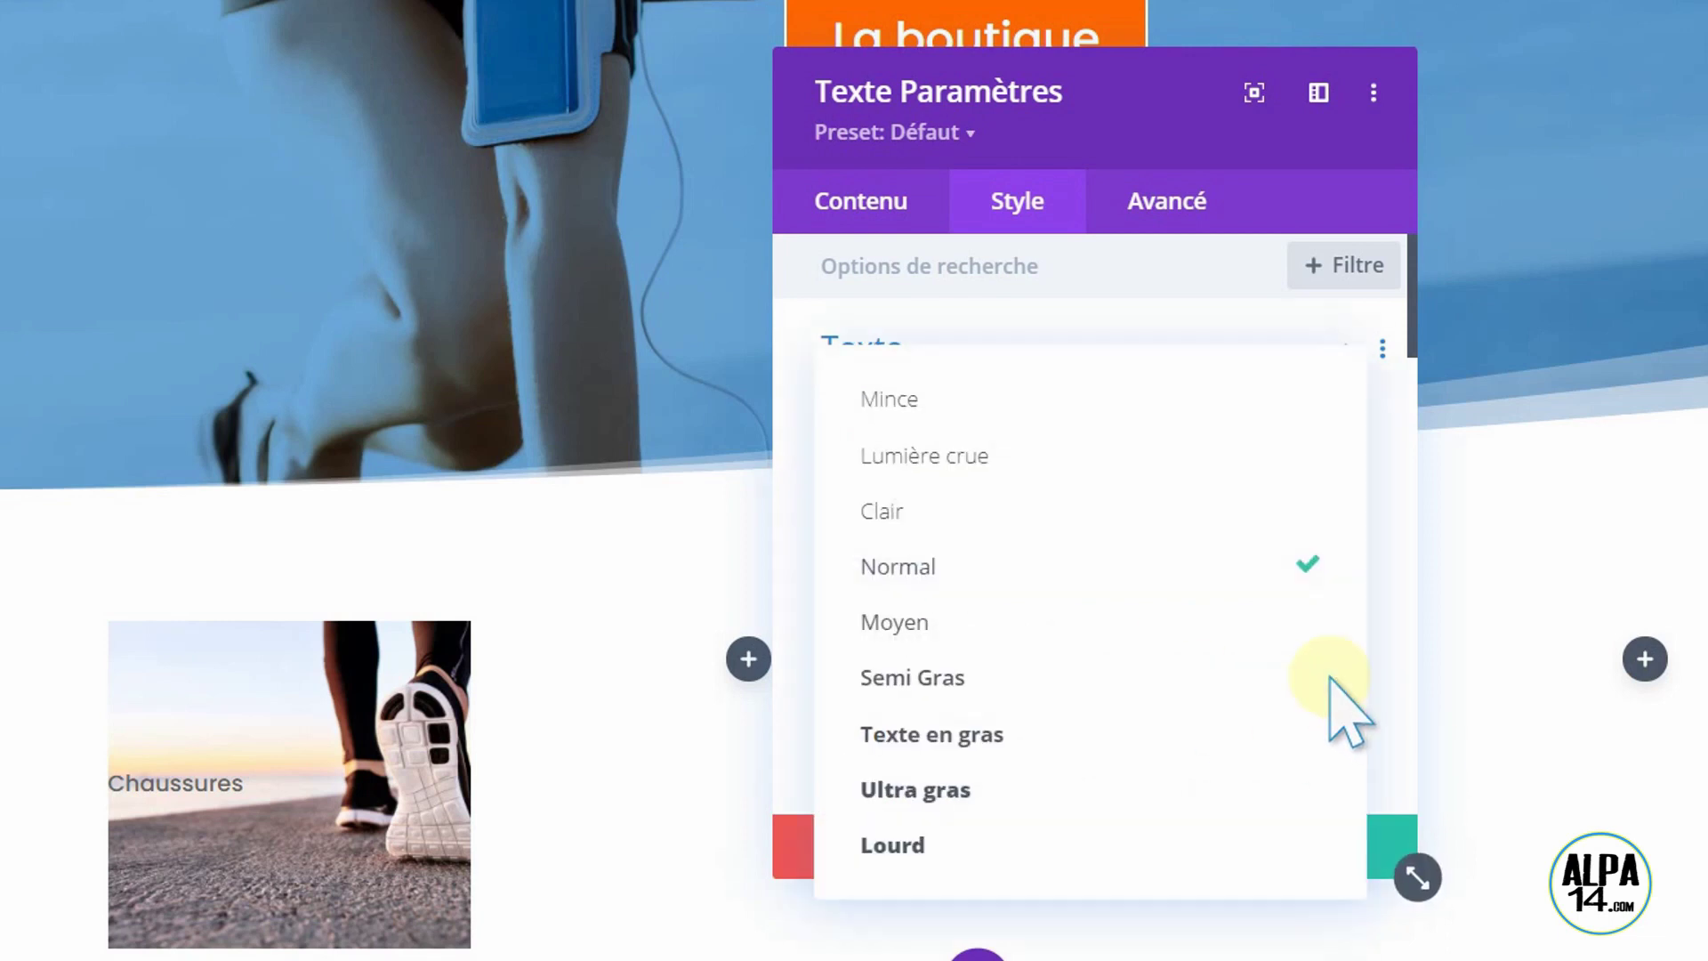
{"action": "left_click", "coordinate": [1008, 678]}
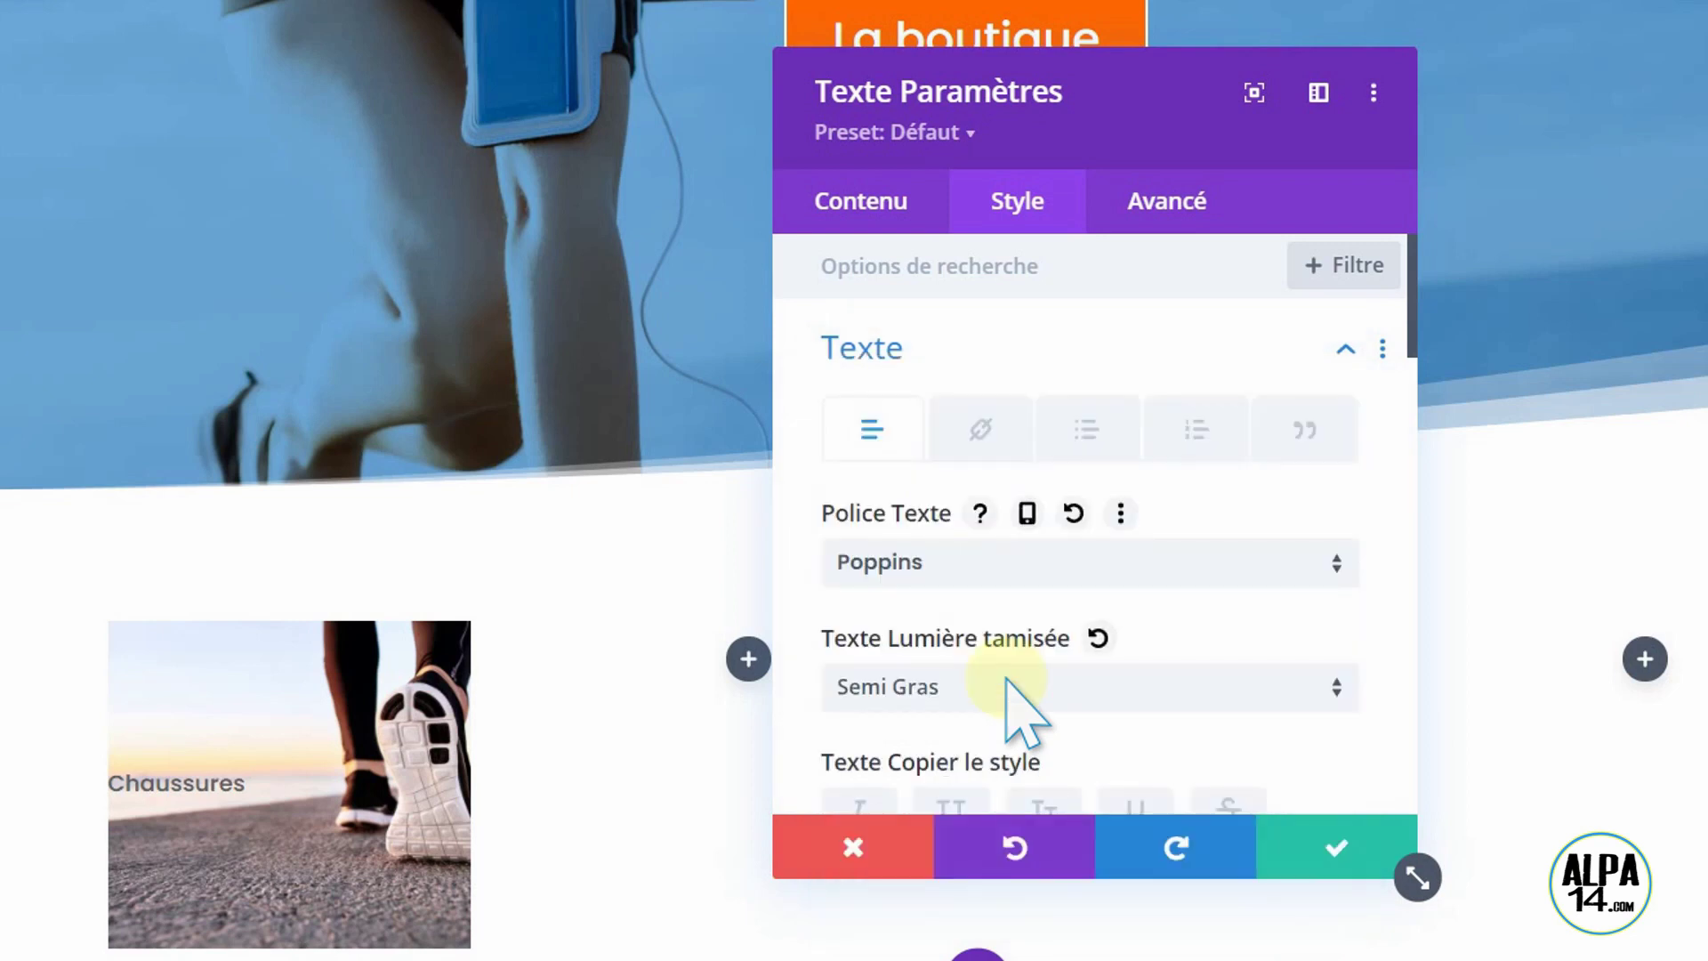
Step: Colour the Chaussures text white and set its size to 20px
{"action": "scroll", "coordinate": [1416, 345], "scroll_direction": "down", "scroll_amount": 2}
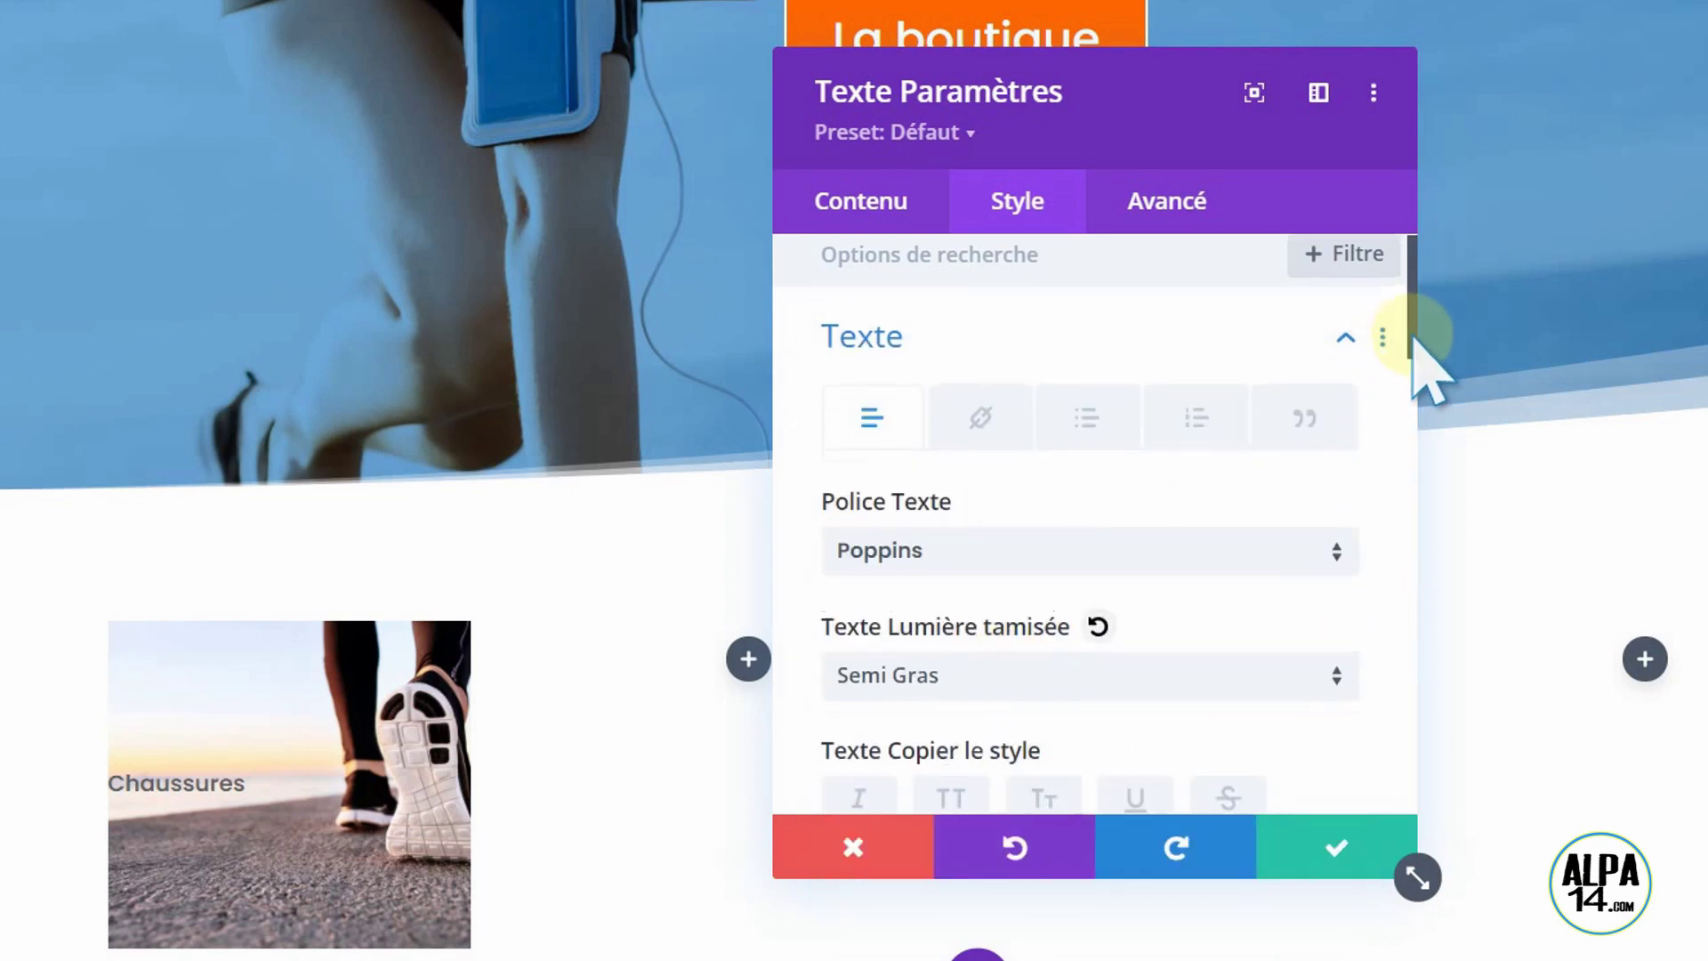
{"action": "scroll", "coordinate": [1416, 345], "scroll_direction": "down", "scroll_amount": 4}
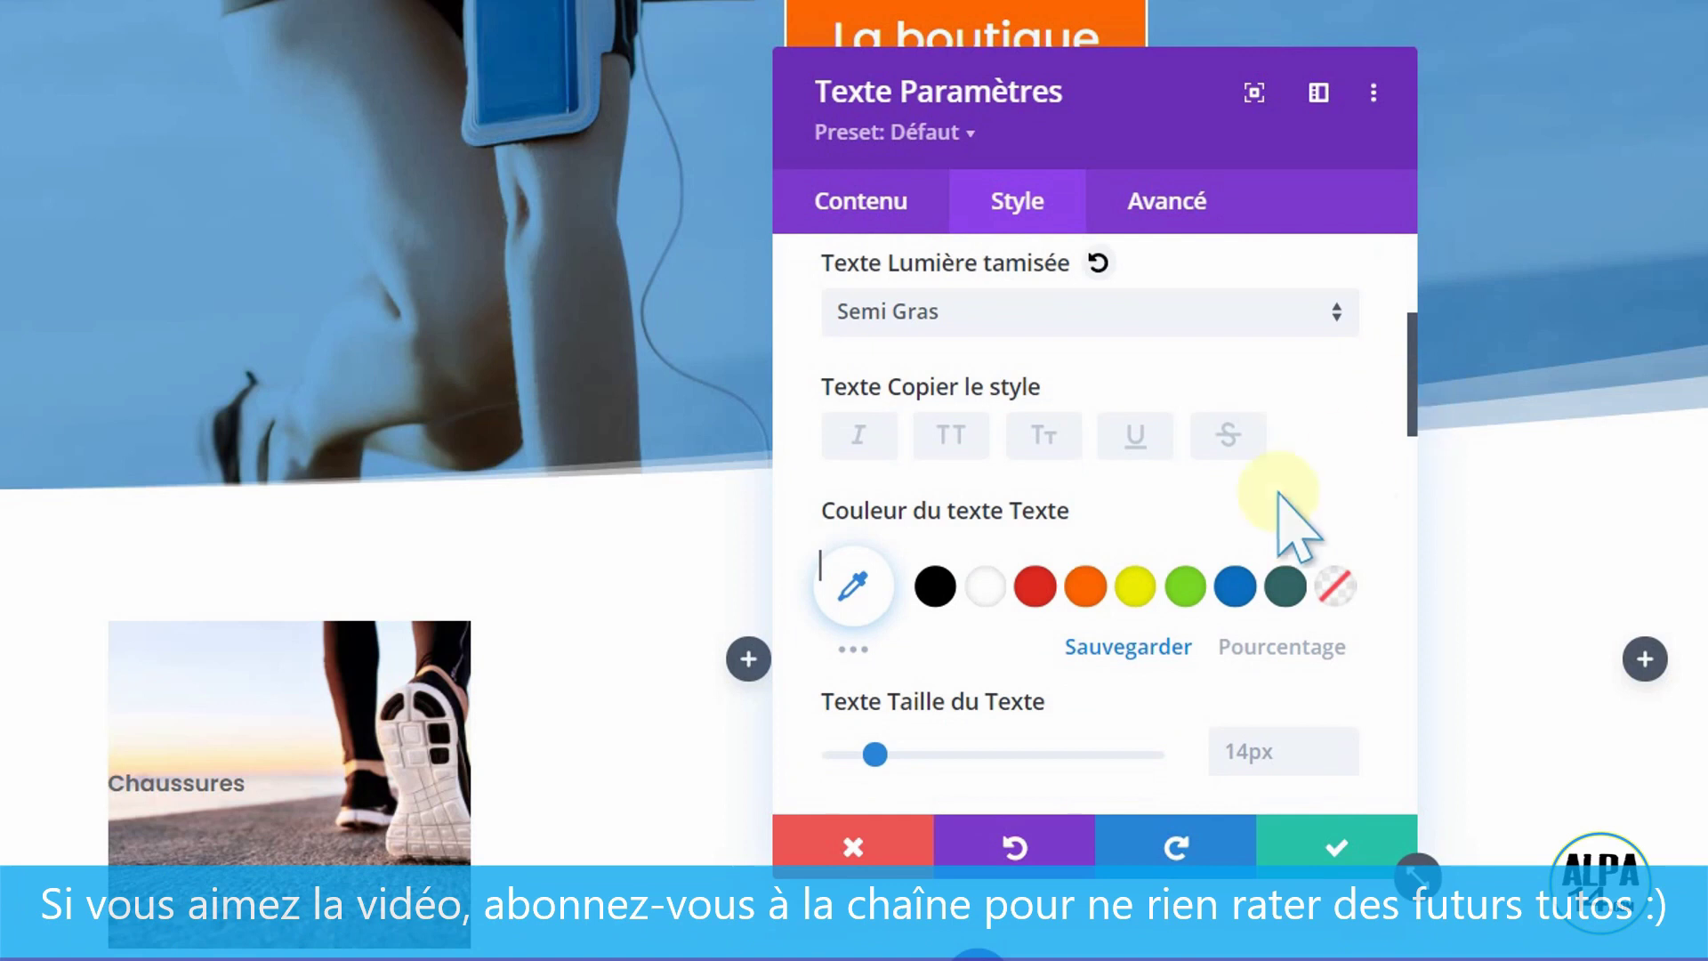
{"action": "left_click", "coordinate": [975, 591]}
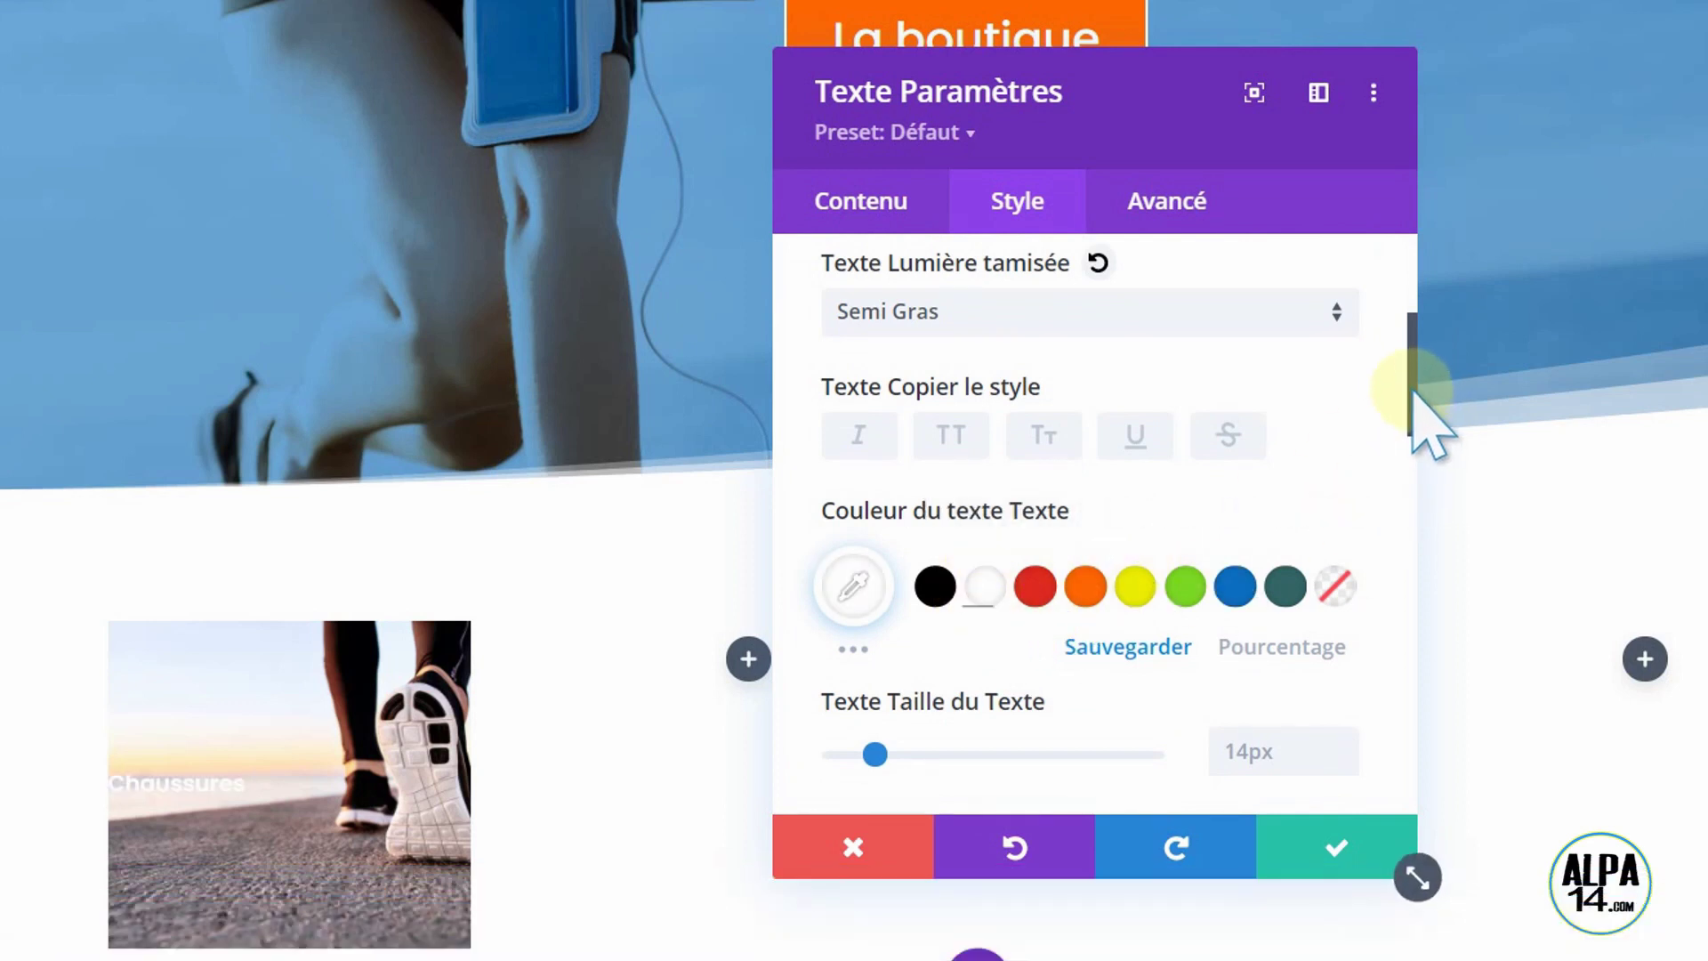
{"action": "scroll", "coordinate": [1416, 401], "scroll_direction": "down", "scroll_amount": 2}
{"action": "mouse_move", "coordinate": [880, 617]}
{"action": "left_mouse_down"}
{"action": "mouse_move", "coordinate": [914, 617]}
{"action": "mouse_move", "coordinate": [895, 614]}
{"action": "left_mouse_up"}
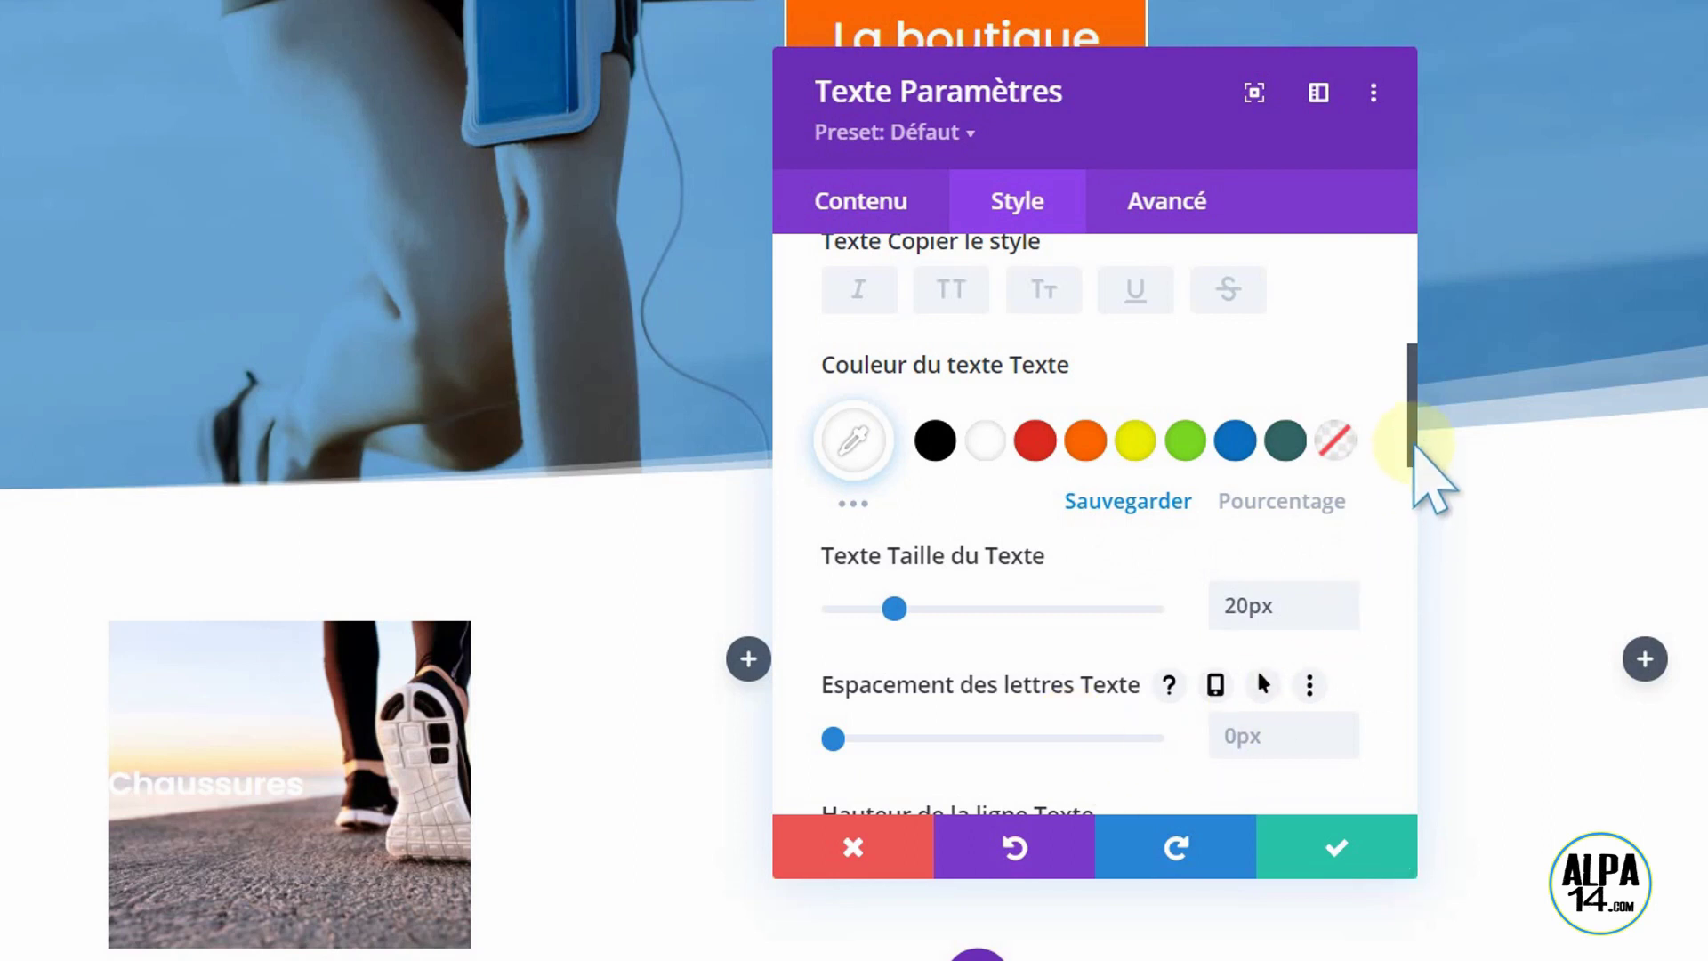
Step: Centre the Chaussures text horizontally within its module
{"action": "scroll", "coordinate": [1411, 466], "scroll_direction": "down", "scroll_amount": 2}
{"action": "left_click_drag", "start_coordinate": [1411, 469], "coordinate": [1358, 611]}
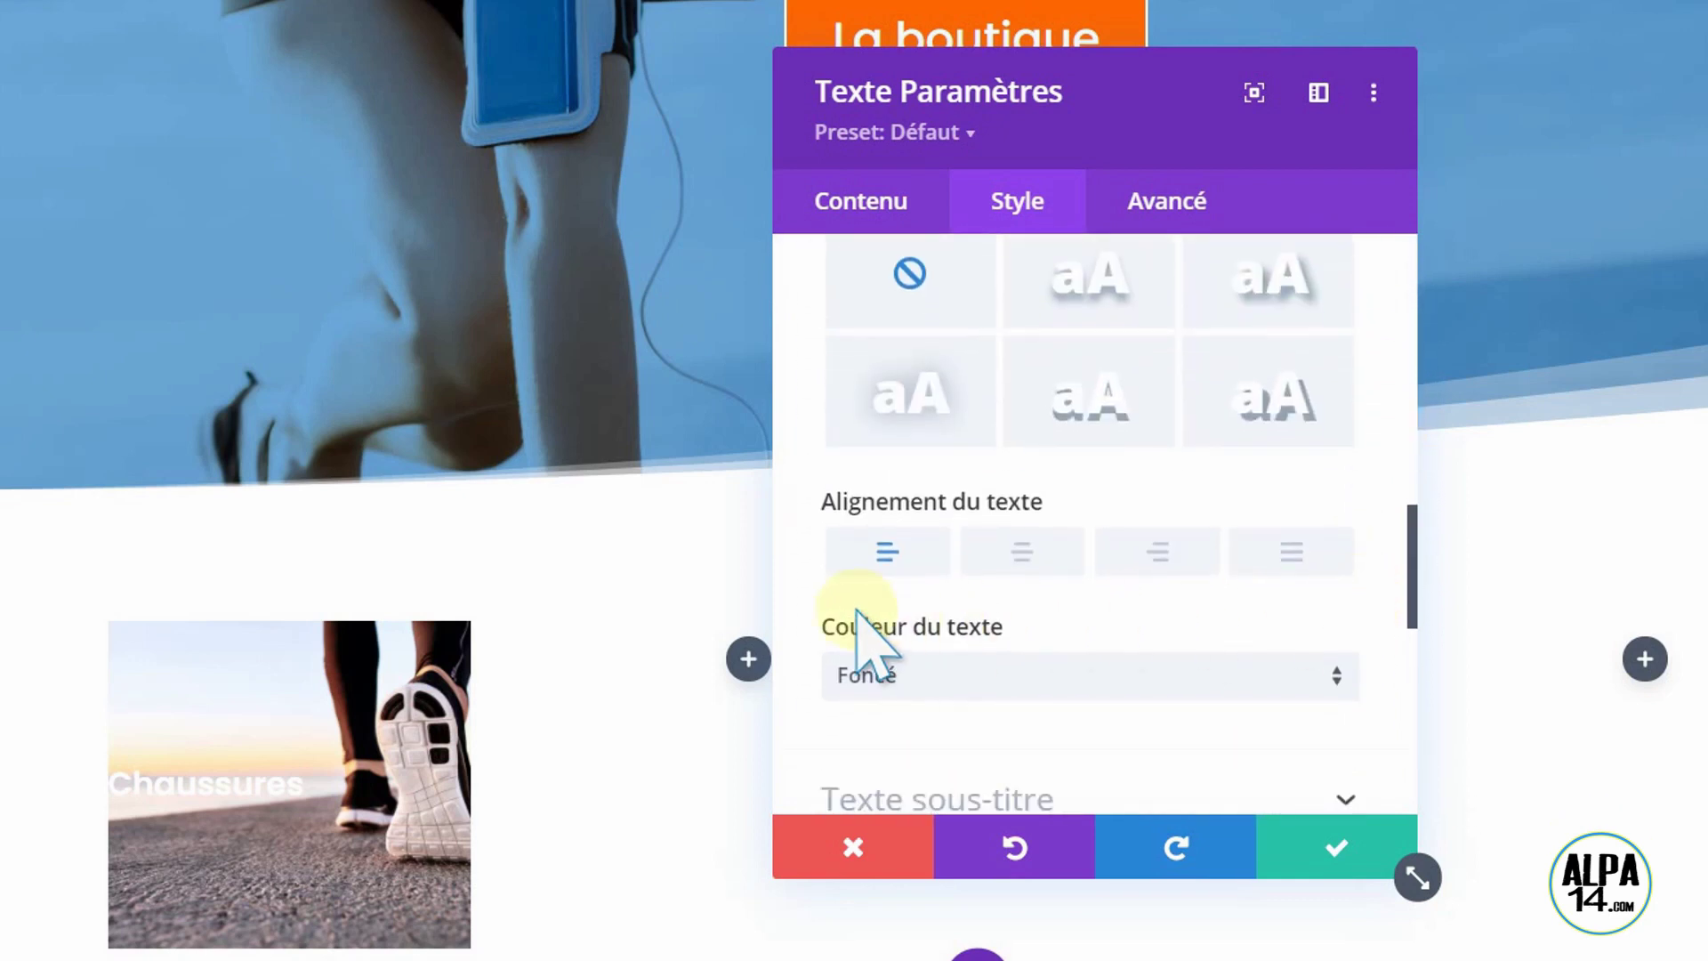
{"action": "left_click", "coordinate": [1024, 552]}
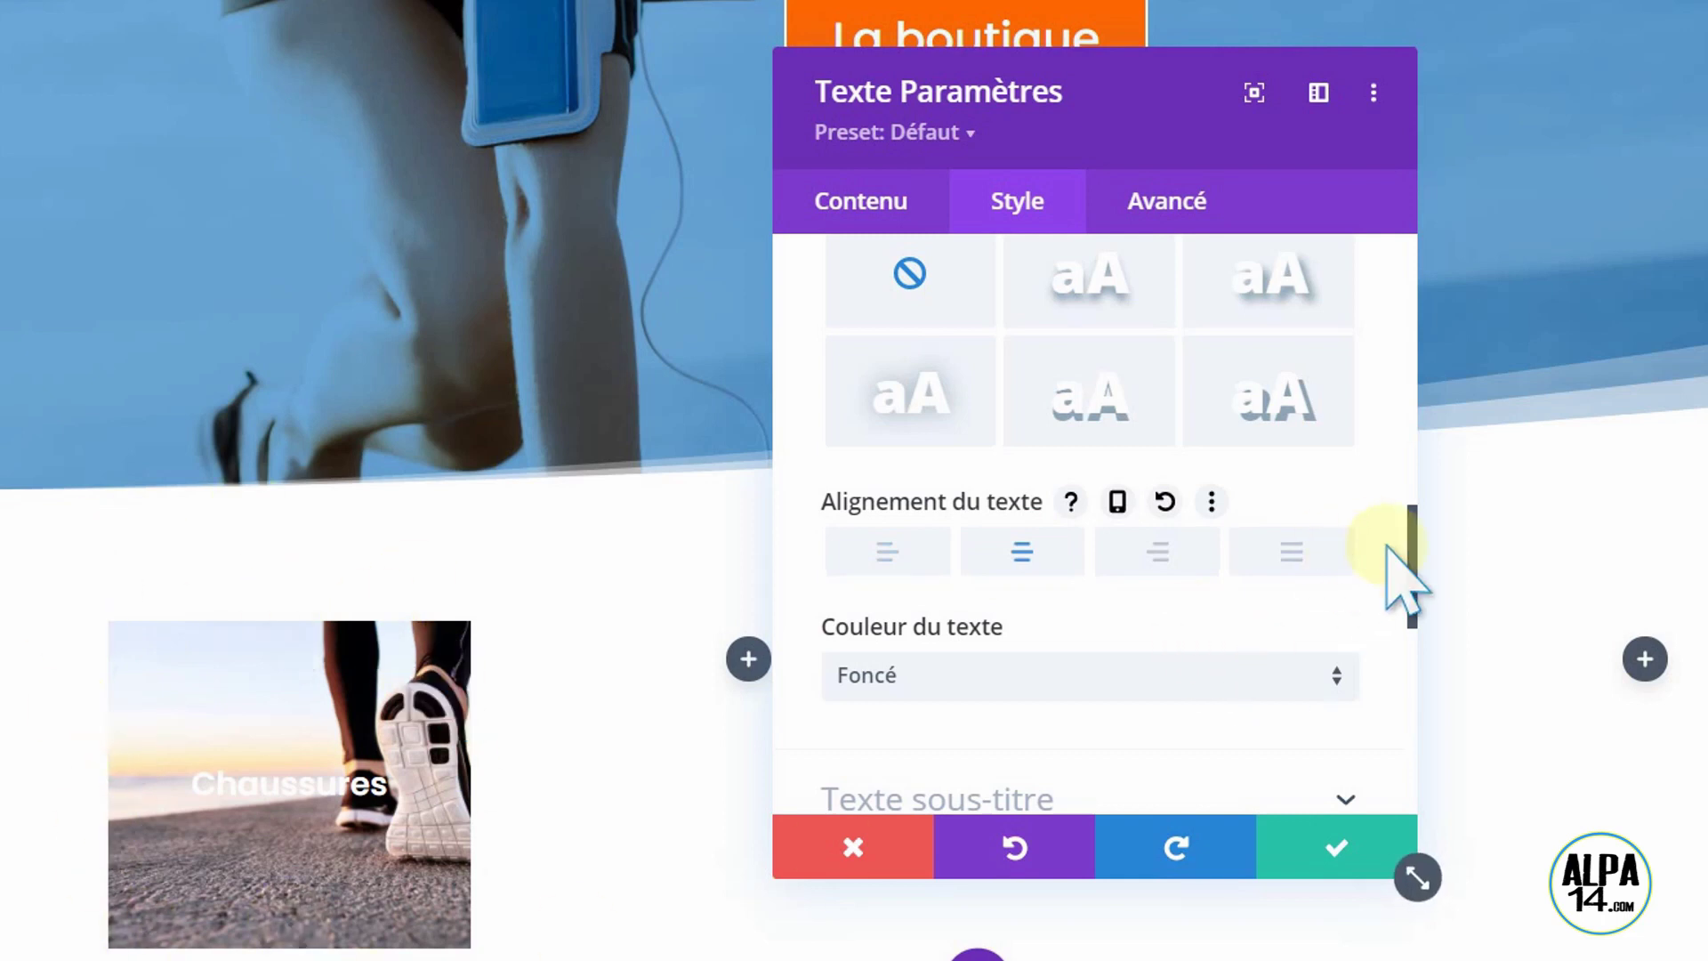
Step: Round all four corners of the Chaussures module's border to 8px
{"action": "left_click_drag", "start_coordinate": [1410, 595], "coordinate": [1419, 643]}
{"action": "scroll", "coordinate": [1423, 703], "scroll_direction": "down", "scroll_amount": 2}
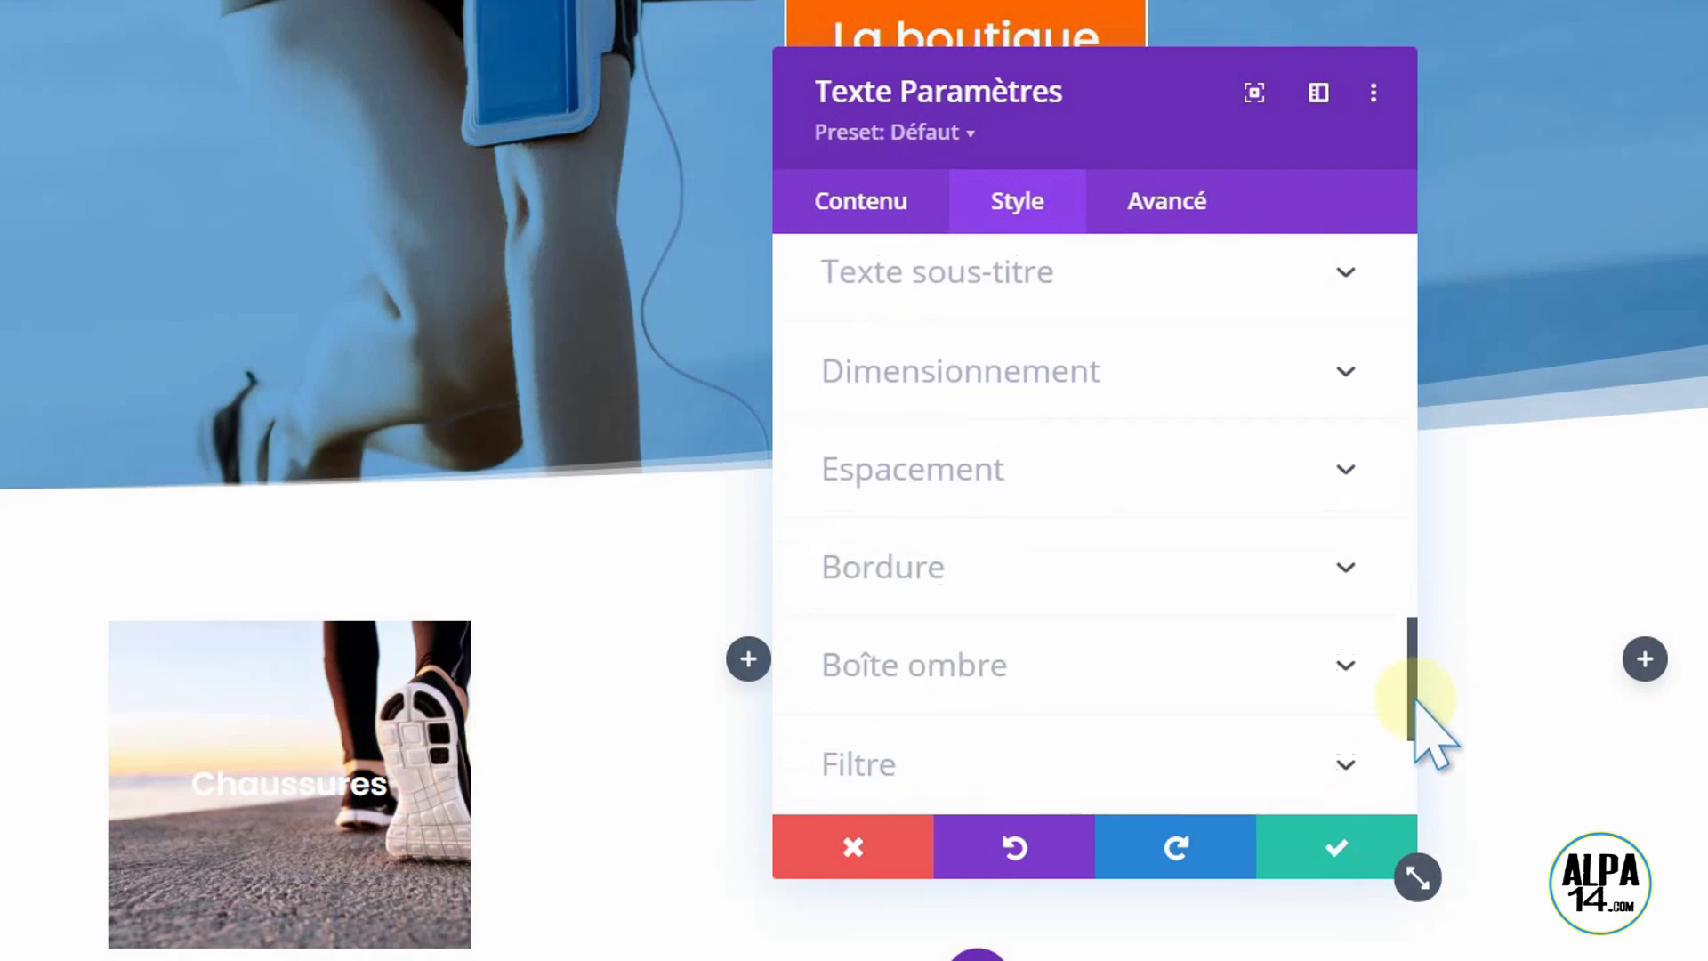
{"action": "left_click", "coordinate": [1330, 560]}
{"action": "scroll", "coordinate": [1335, 572], "scroll_direction": "up", "scroll_amount": 8}
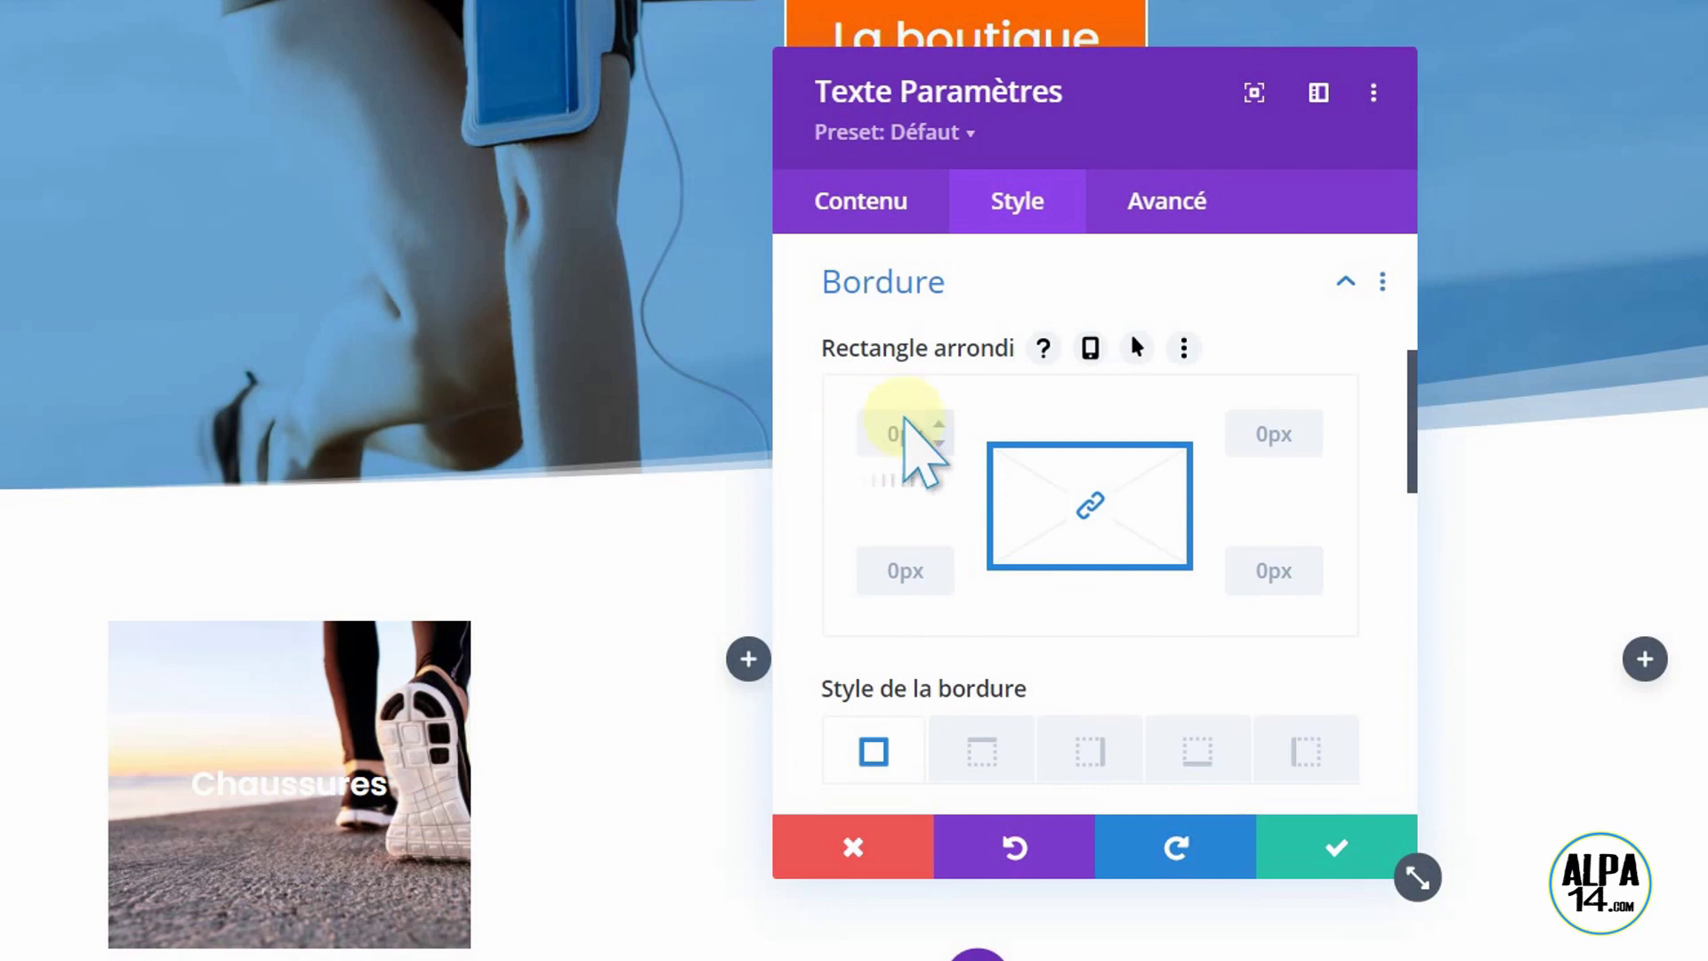
{"action": "left_click", "coordinate": [939, 426]}
{"action": "left_click", "coordinate": [939, 427]}
{"action": "left_click", "coordinate": [939, 427]}
{"action": "left_click", "coordinate": [939, 427]}
{"action": "left_click", "coordinate": [939, 427]}
{"action": "left_click", "coordinate": [939, 427]}
{"action": "left_click", "coordinate": [940, 427]}
{"action": "left_click", "coordinate": [939, 427]}
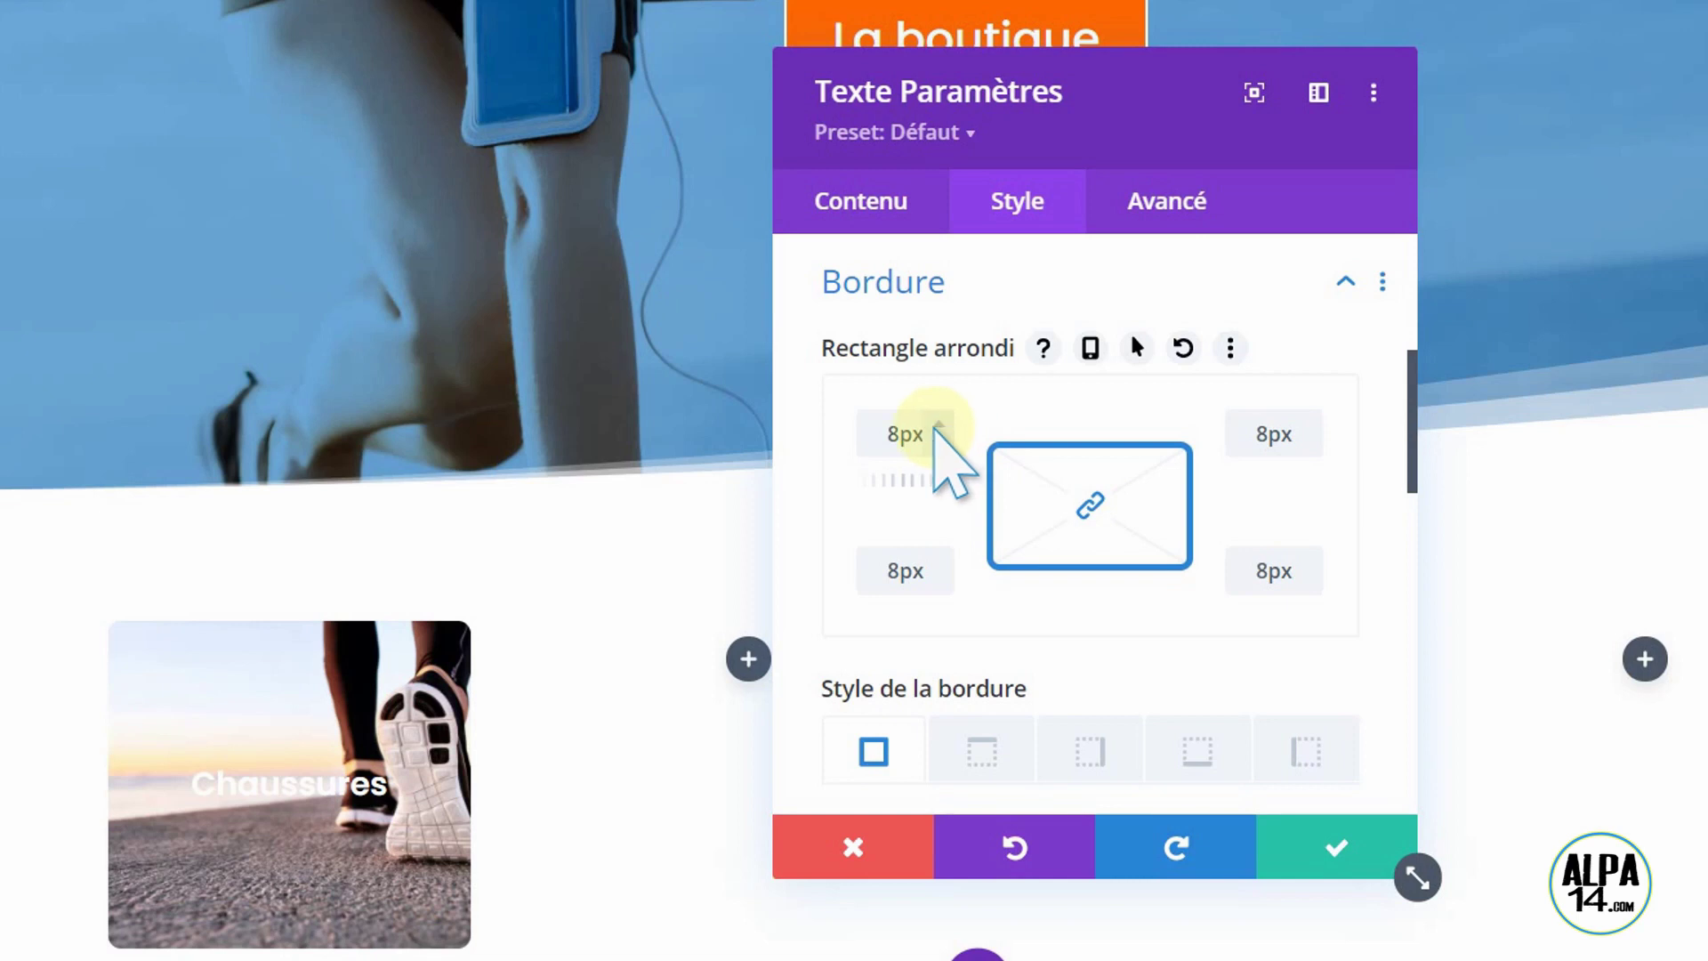
{"action": "left_click_drag", "start_coordinate": [1412, 457], "coordinate": [1413, 472]}
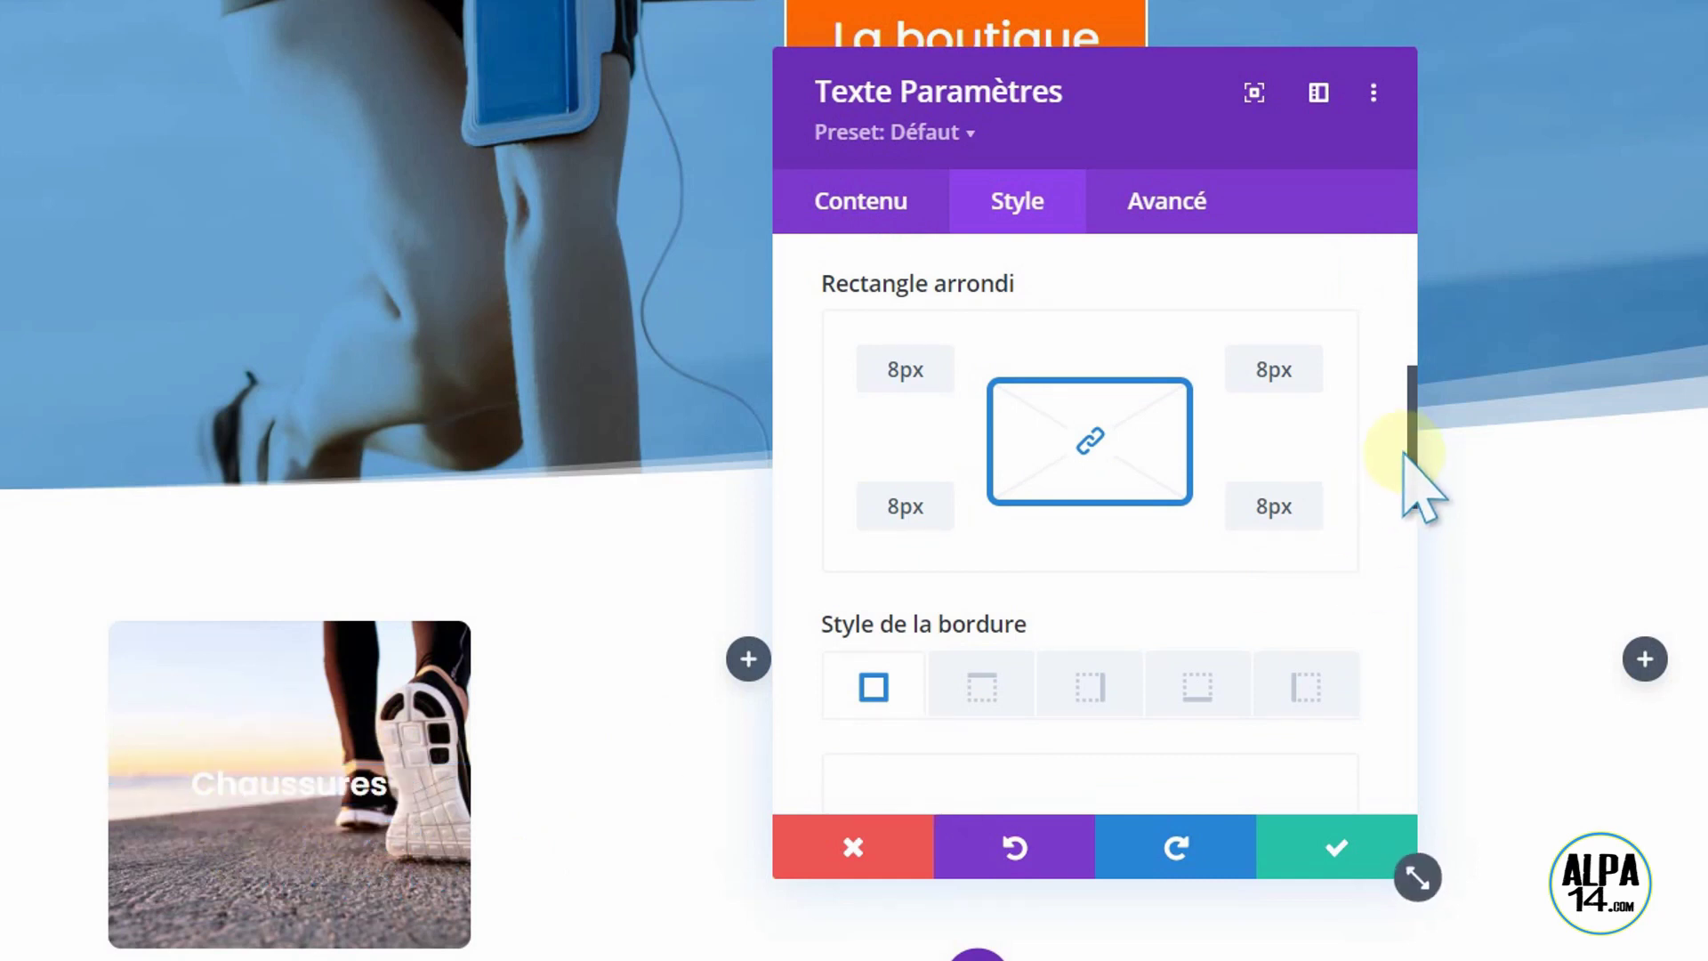
Step: Add a black background colour to the Chaussures module in addition to its shoe photo
{"action": "left_click", "coordinate": [854, 202]}
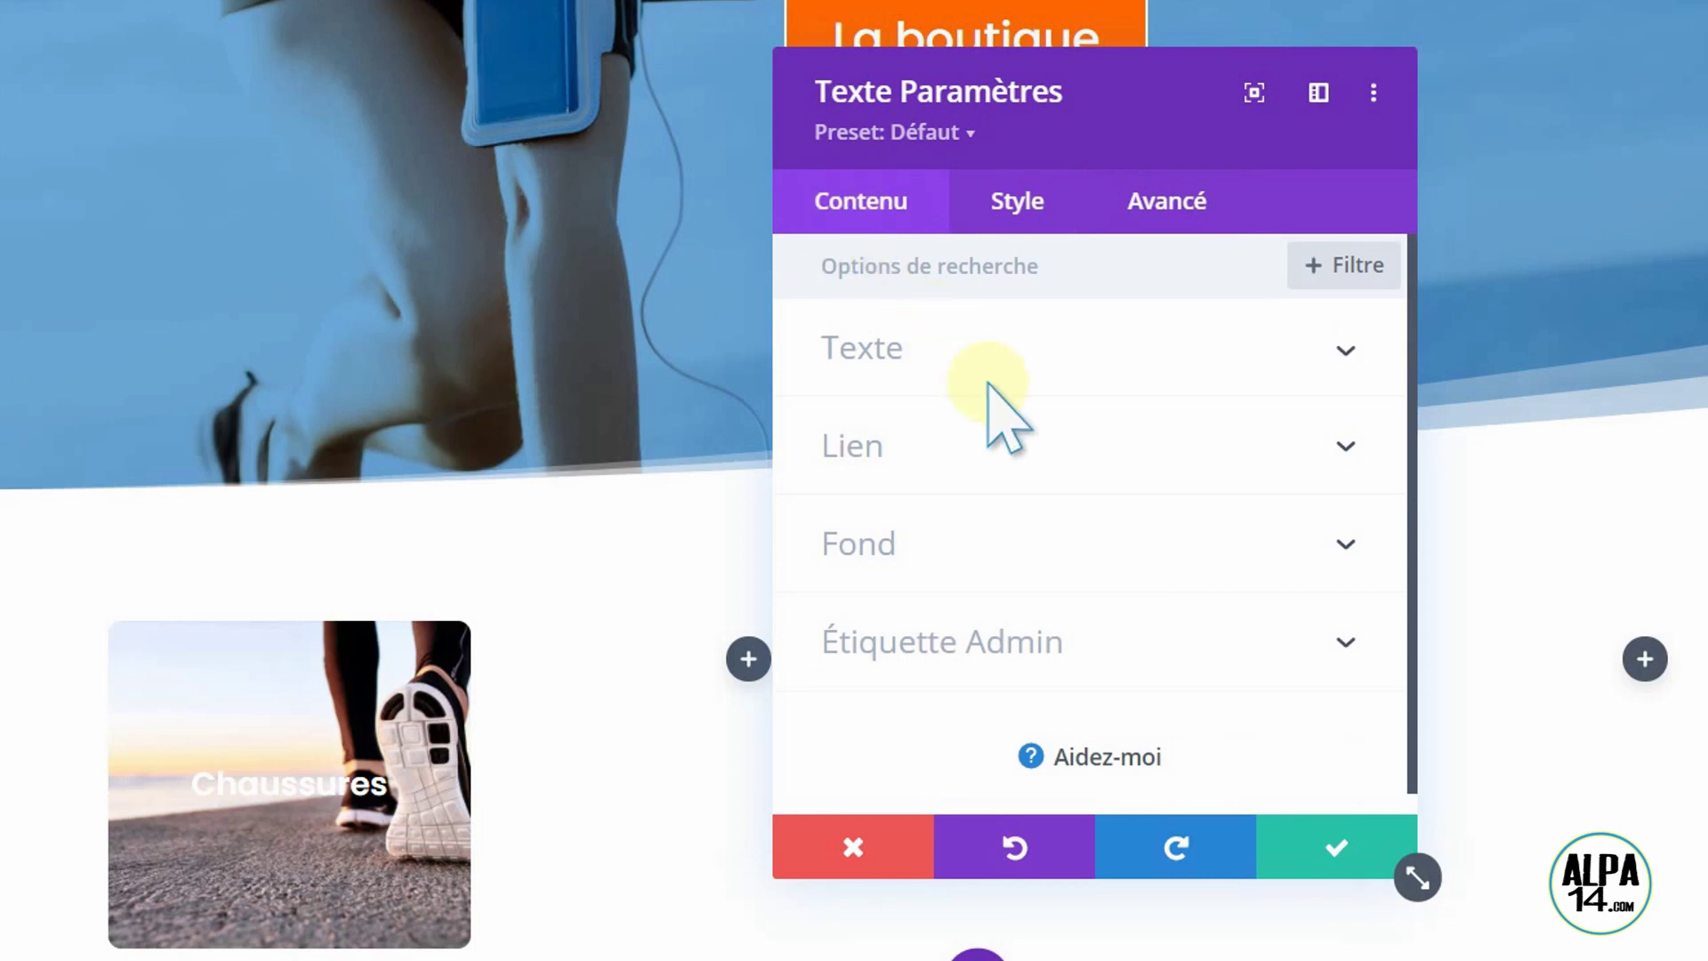
{"action": "left_click", "coordinate": [1343, 543]}
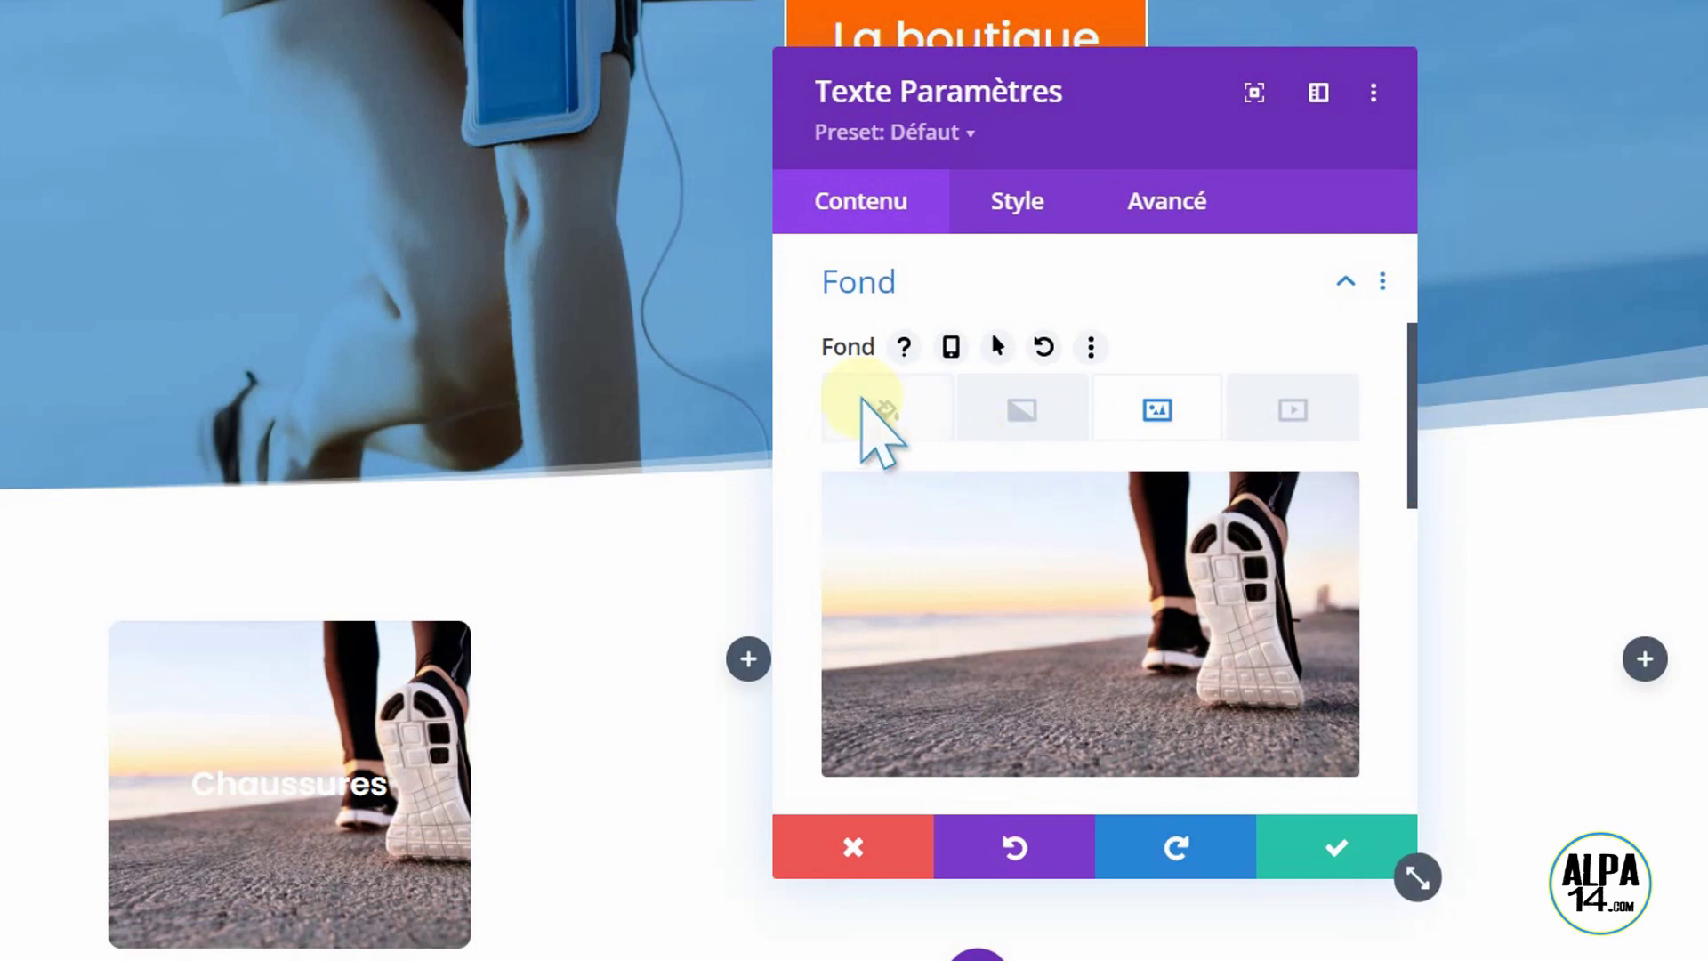
{"action": "left_click", "coordinate": [895, 407]}
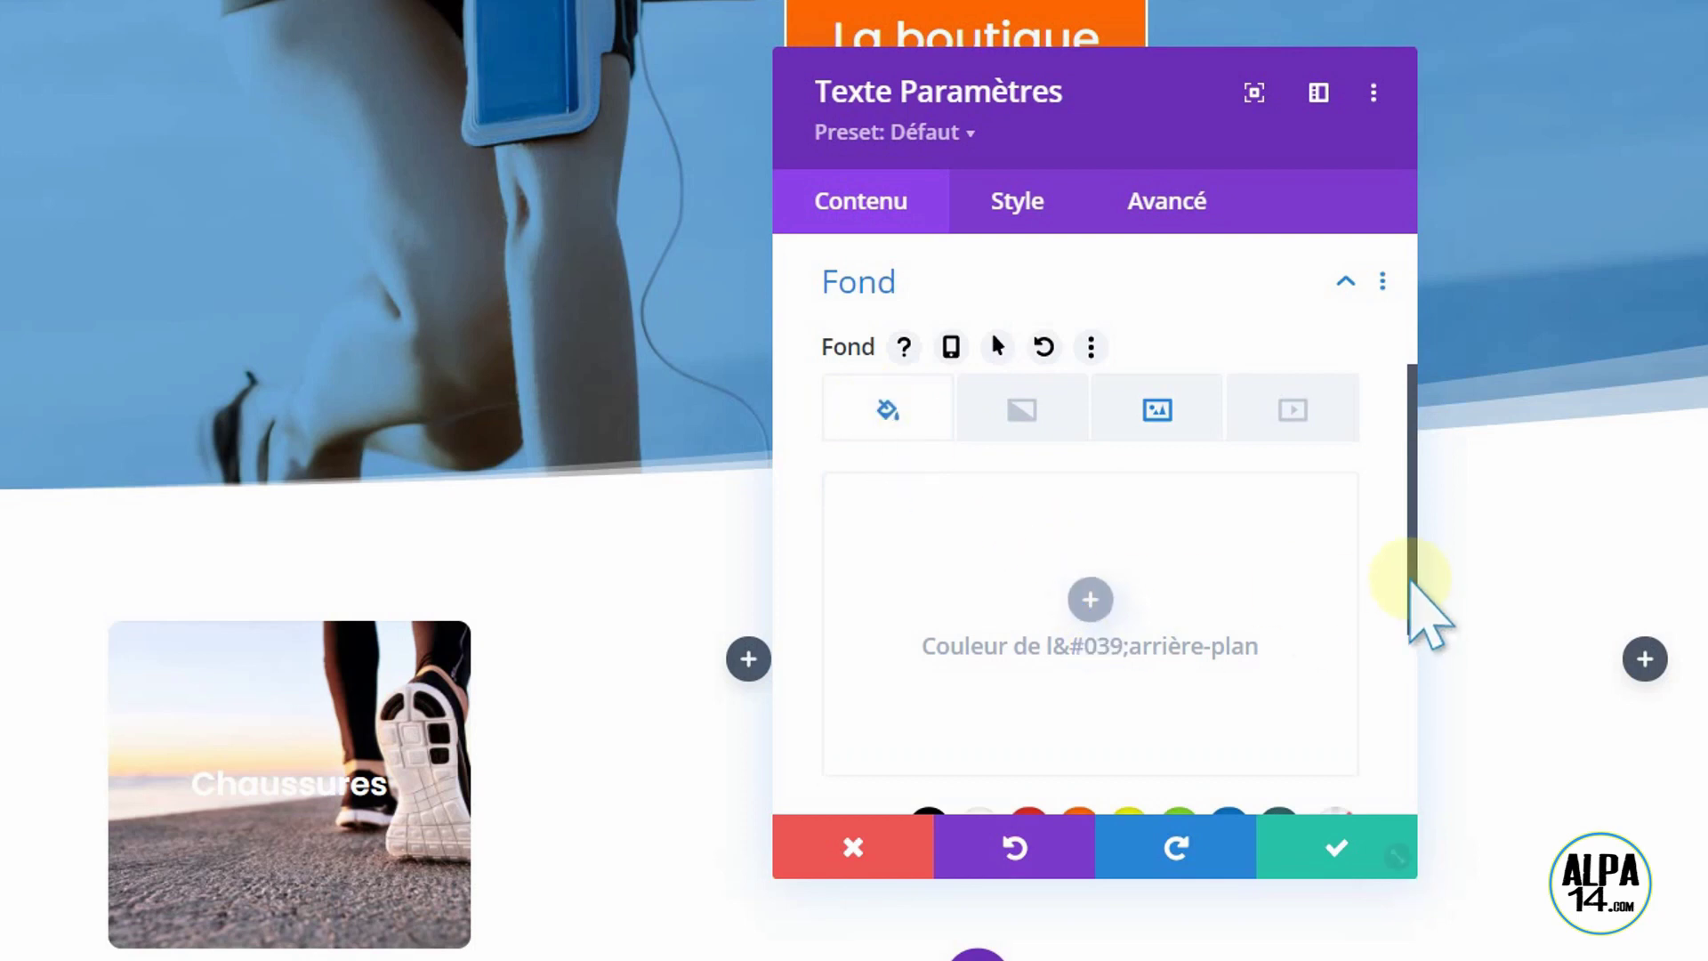
{"action": "left_click_drag", "start_coordinate": [1417, 614], "coordinate": [1412, 687]}
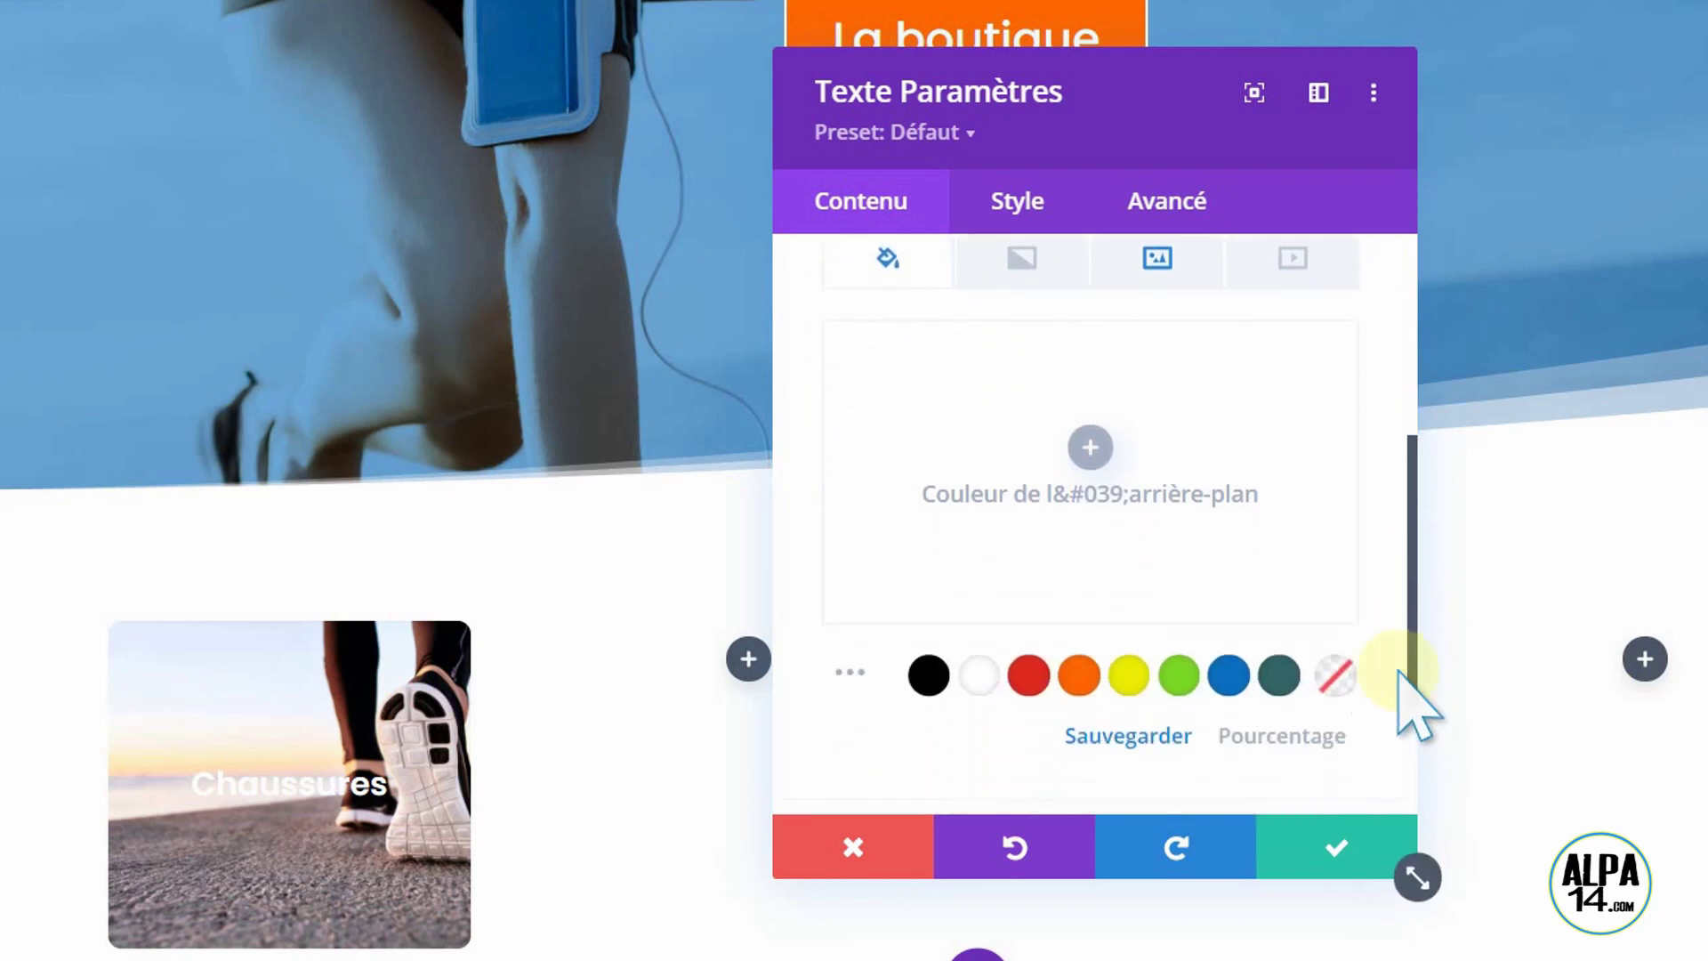
{"action": "left_click", "coordinate": [913, 683]}
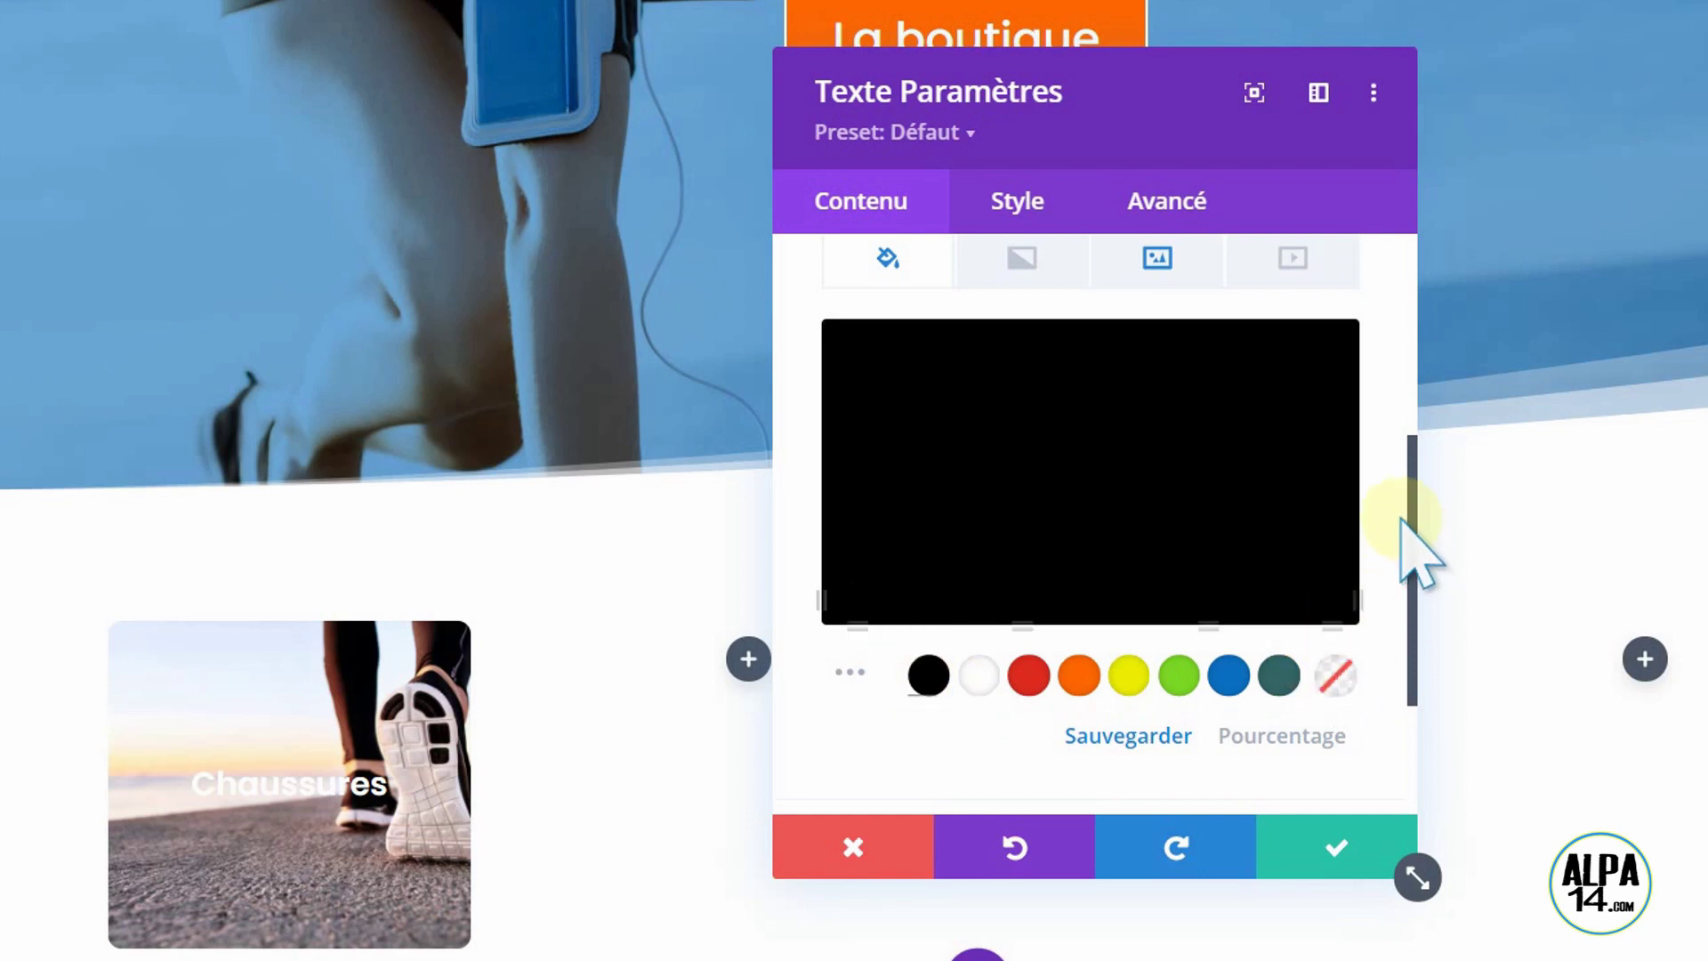
Step: Set the blend mode of the module's background image (Fondu de l'image de fond) to Multiplié
{"action": "left_click_drag", "start_coordinate": [1409, 487], "coordinate": [1412, 353]}
{"action": "left_click", "coordinate": [1325, 414]}
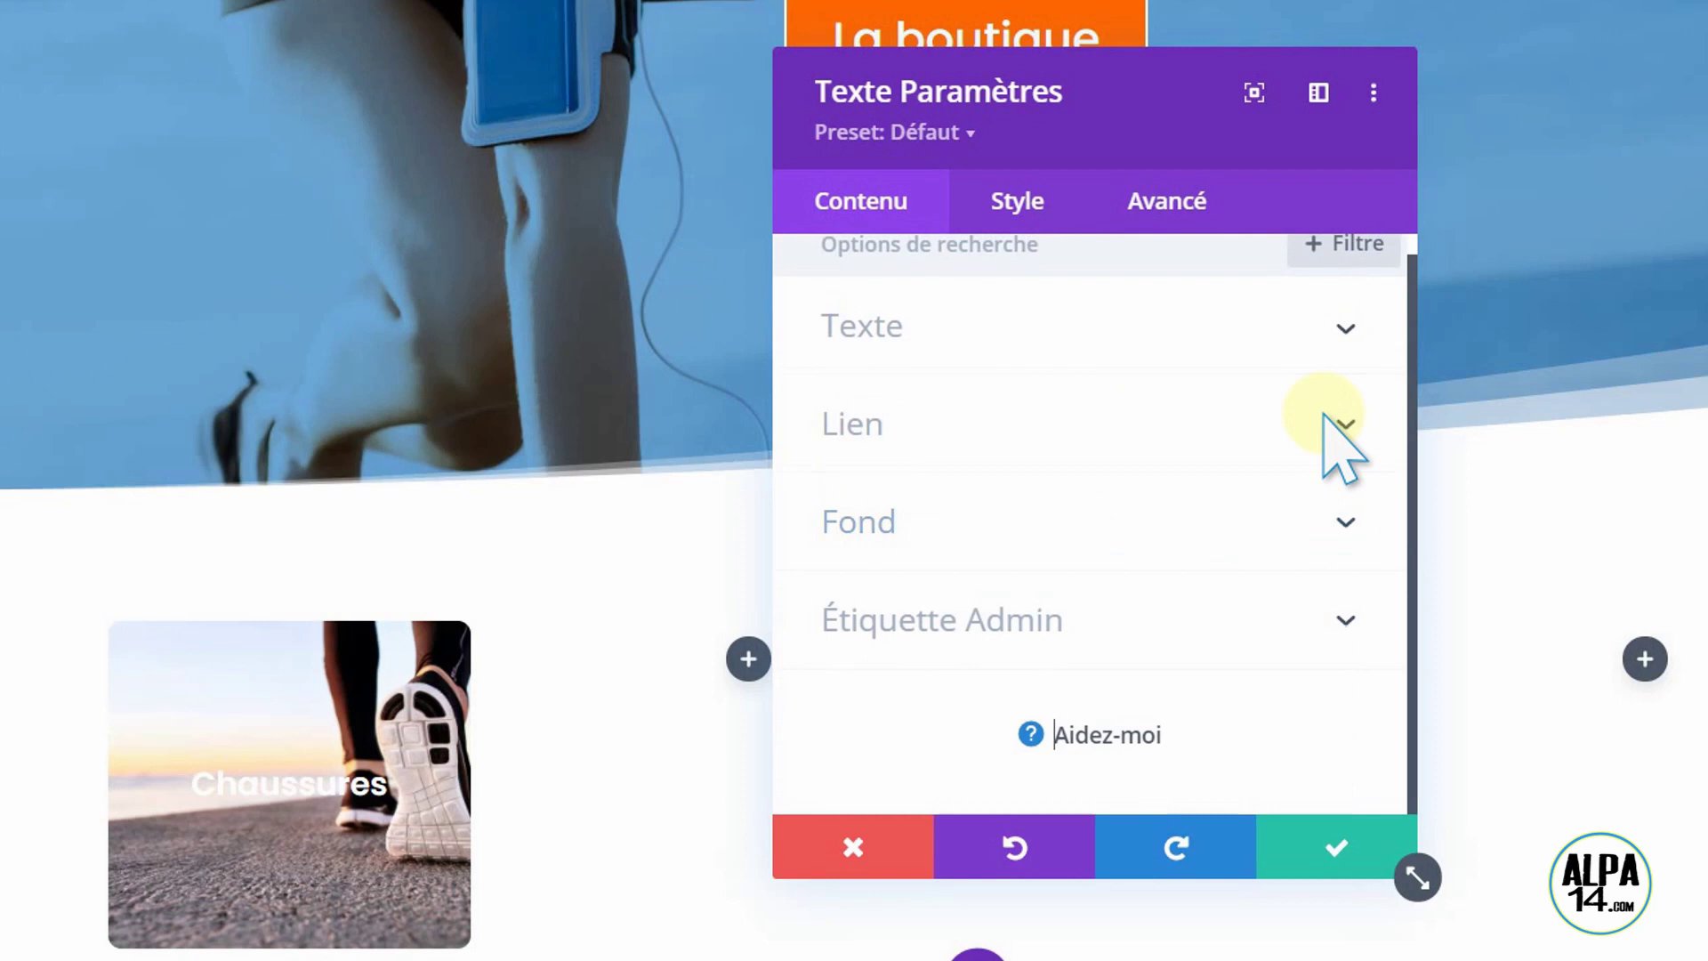
{"action": "left_click", "coordinate": [1331, 516]}
{"action": "left_click_drag", "start_coordinate": [1411, 495], "coordinate": [1423, 751]}
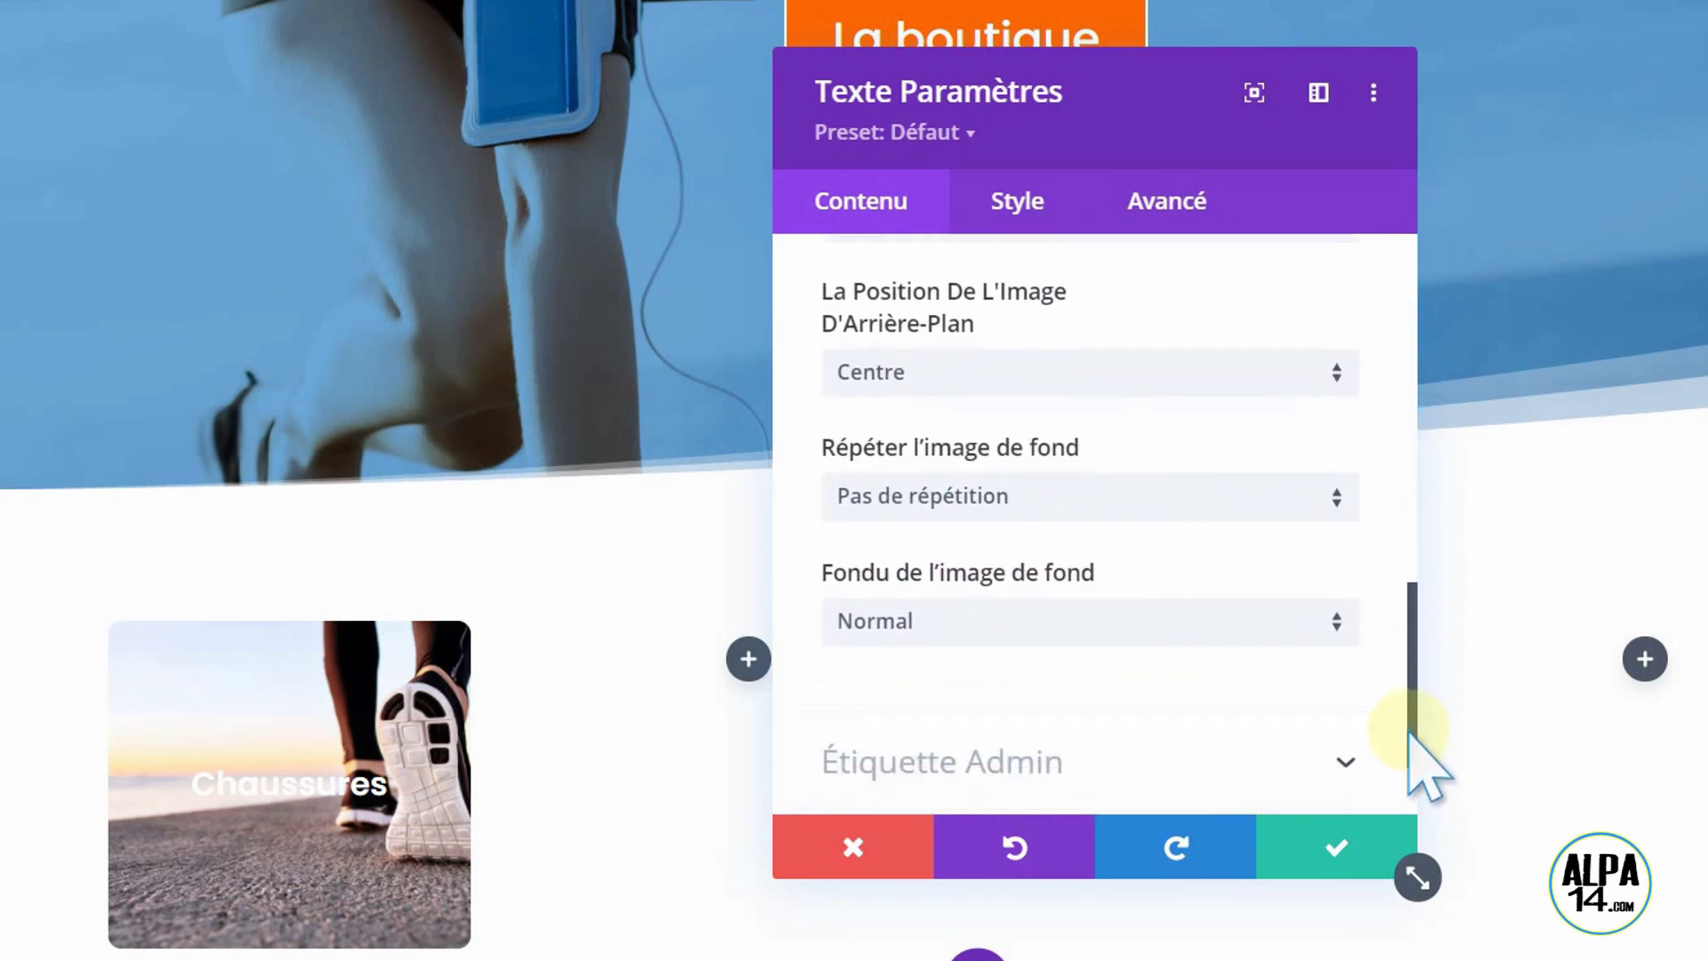
{"action": "left_click", "coordinate": [1324, 612]}
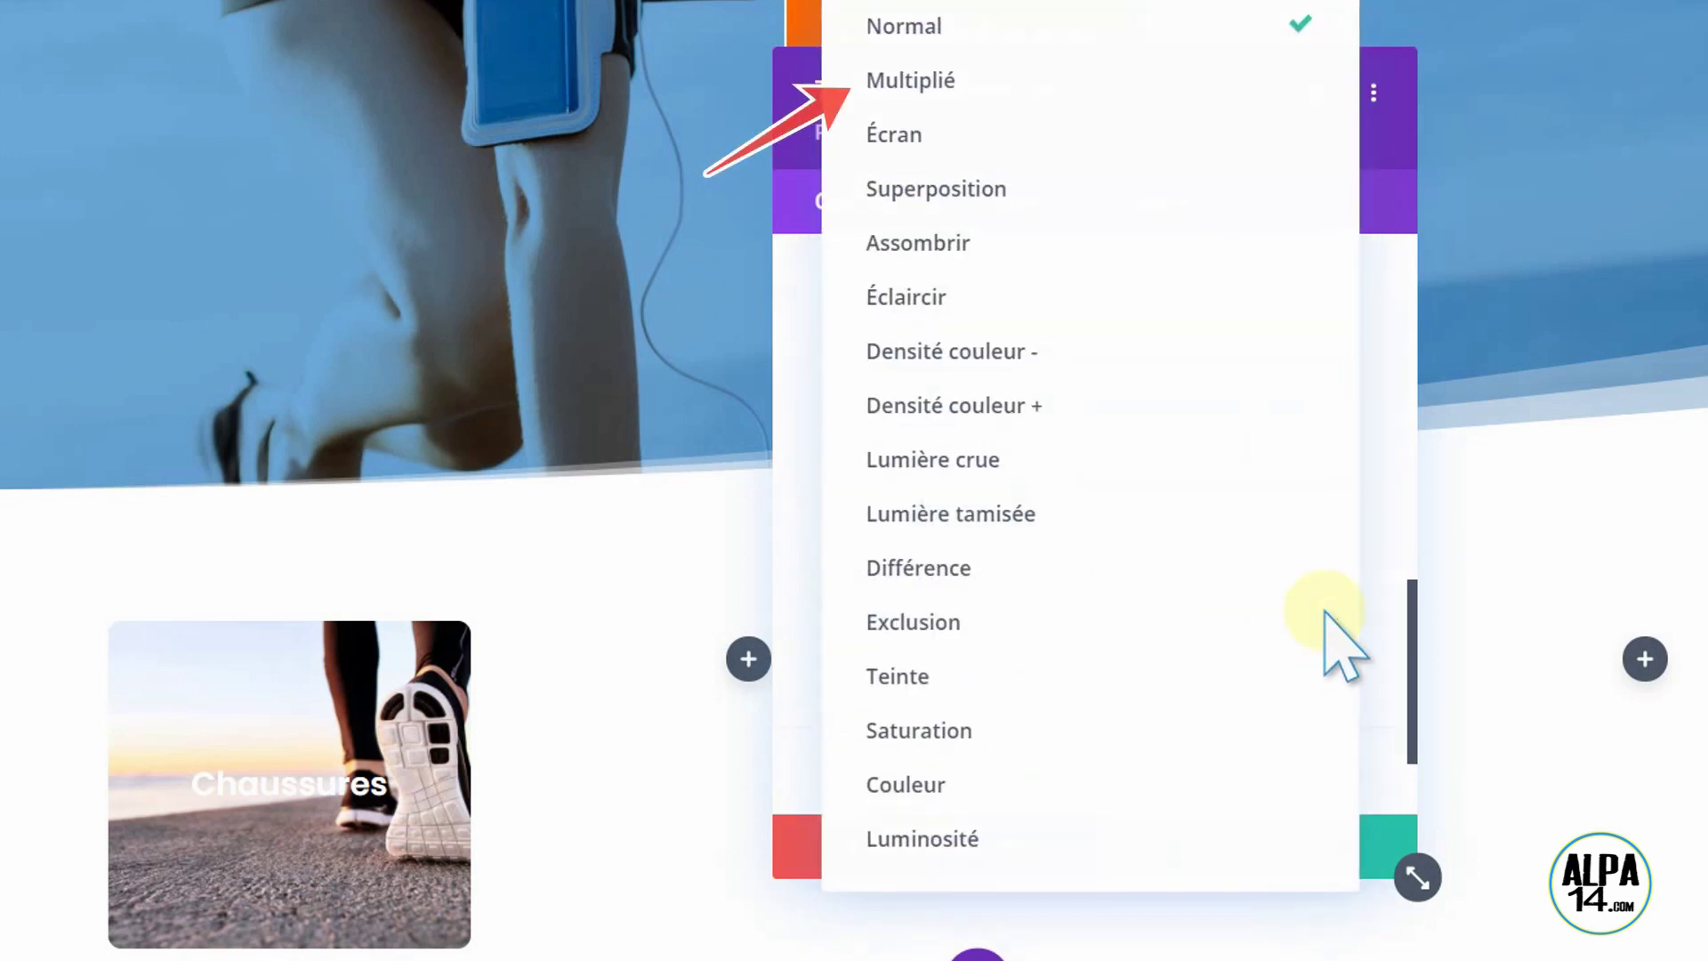
{"action": "left_click", "coordinate": [950, 83]}
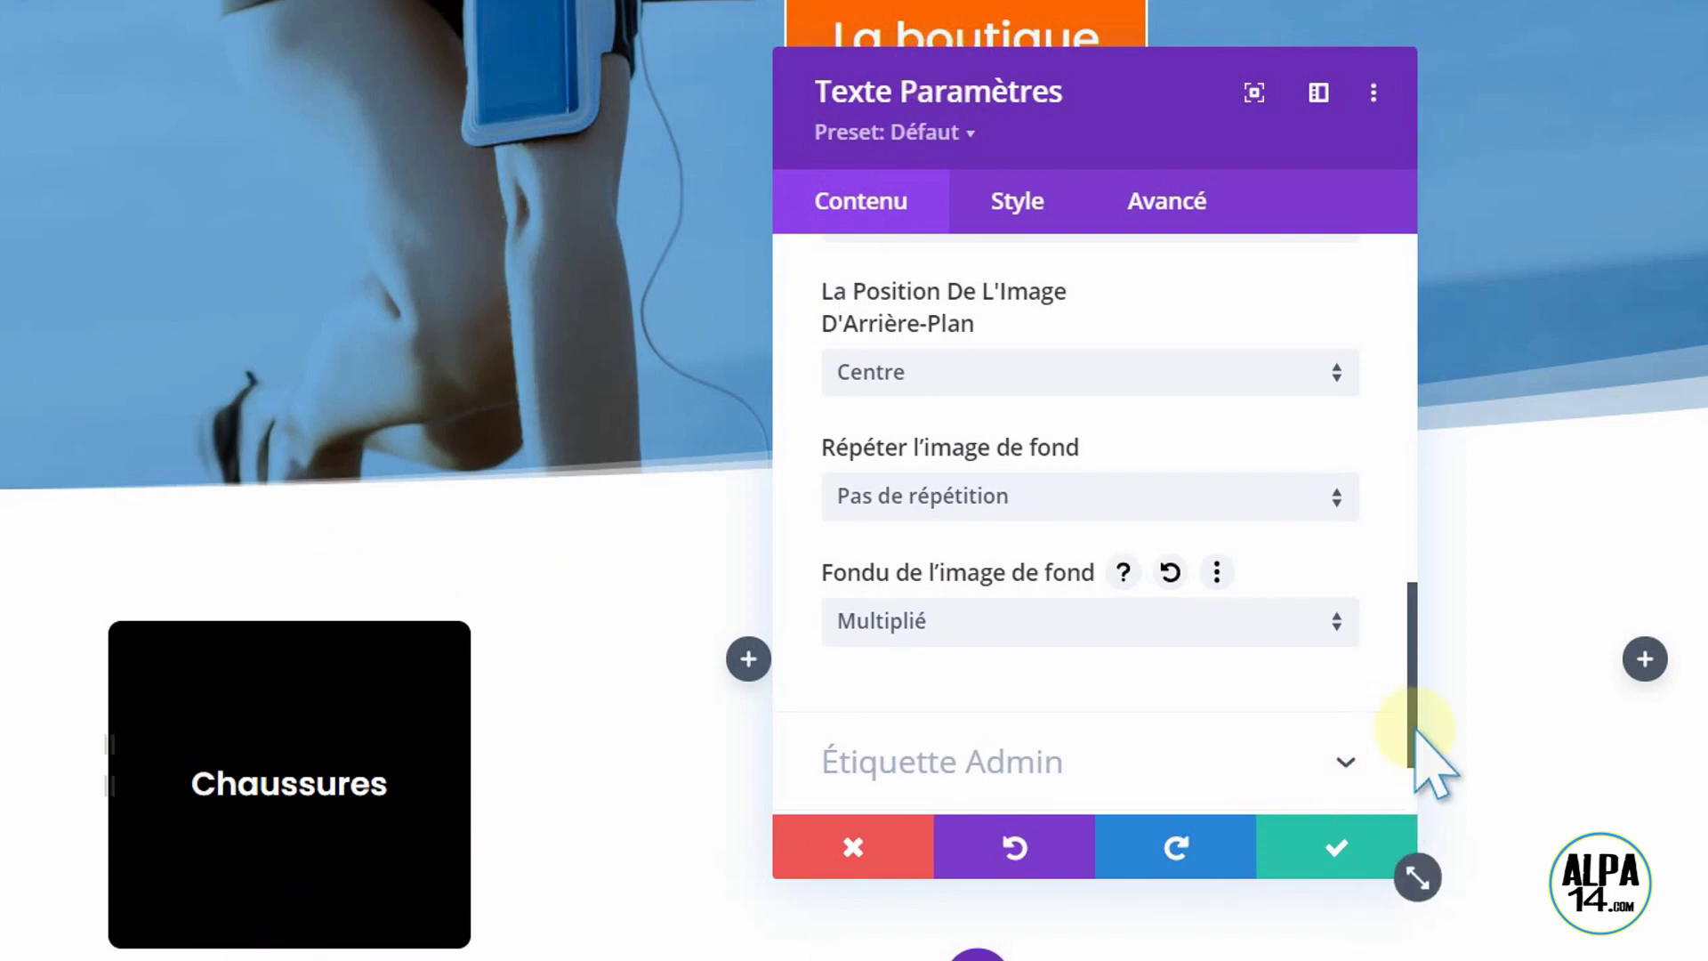
Step: Lower the opacity of the module's black background colour to rgba(0,0,0,0.45)
{"action": "left_click_drag", "start_coordinate": [1413, 730], "coordinate": [1453, 522]}
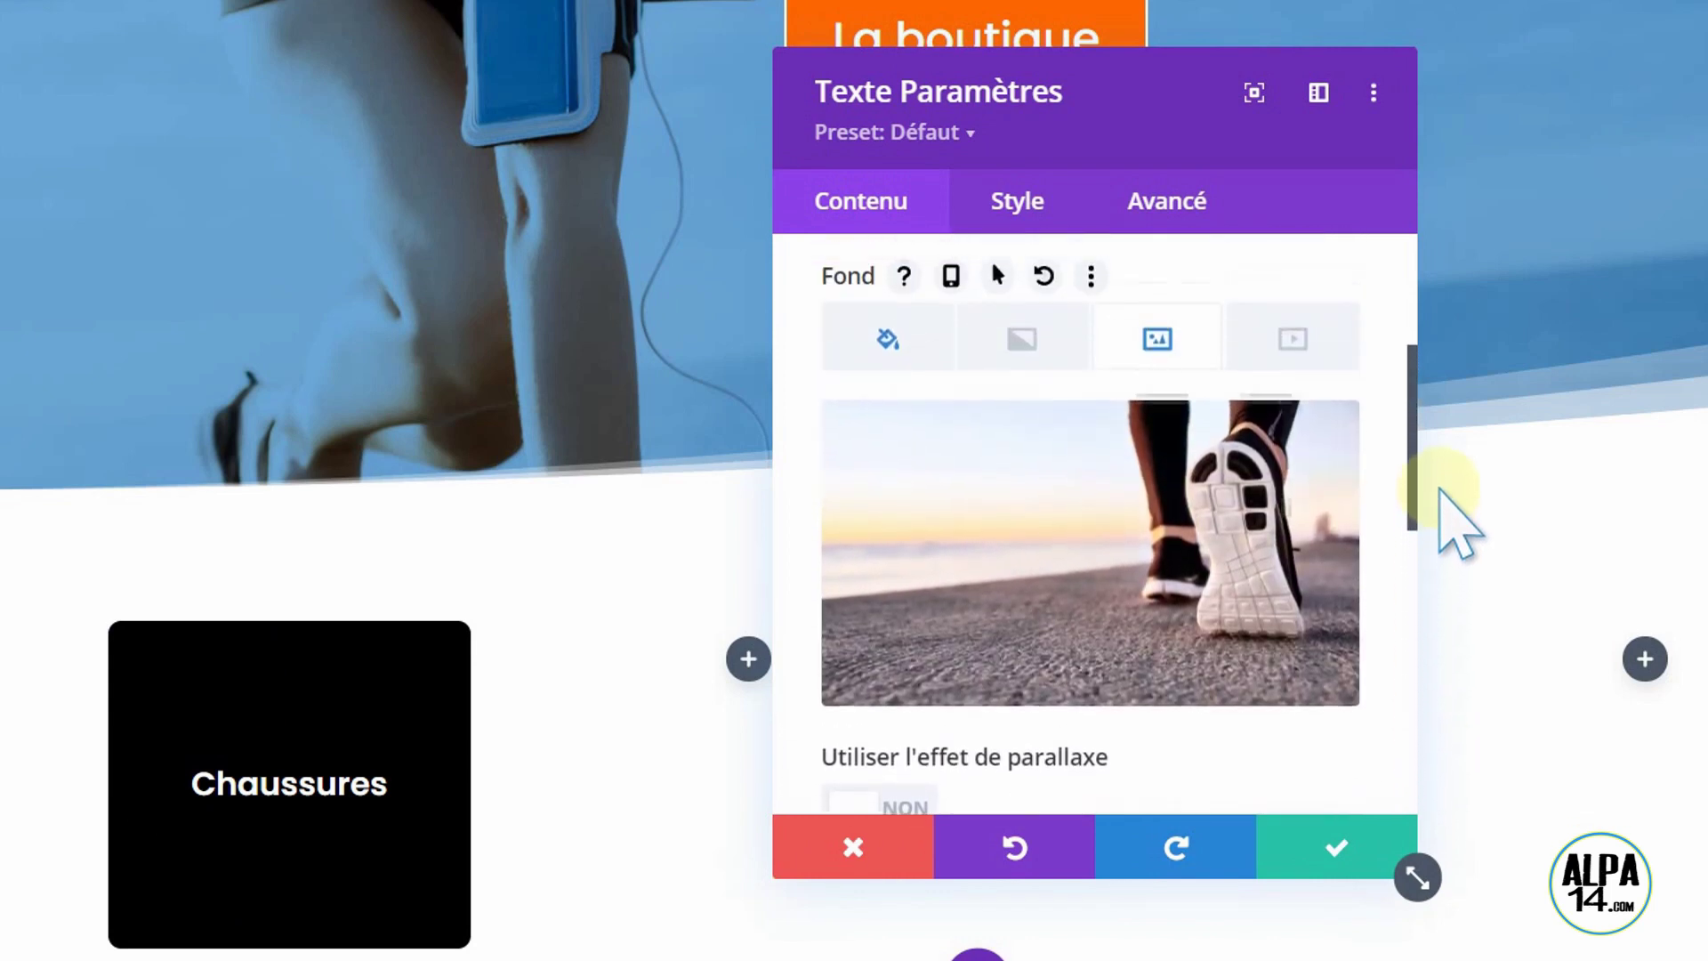
{"action": "left_click", "coordinate": [863, 360]}
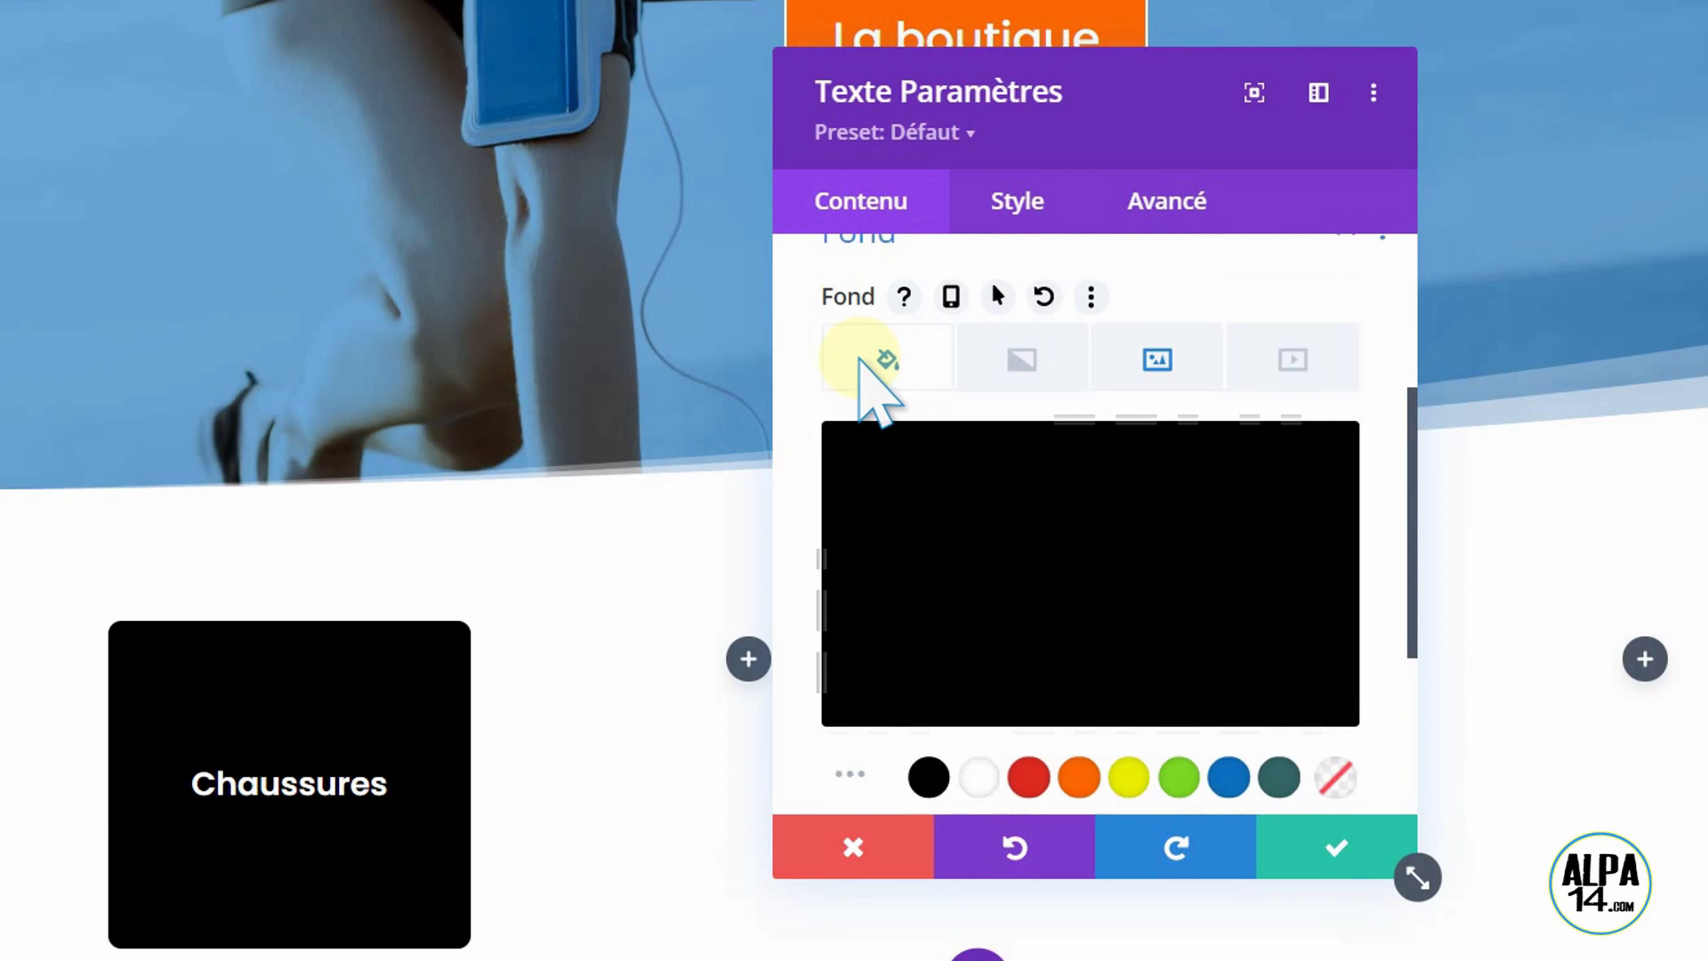
{"action": "mouse_move", "coordinate": [1014, 572]}
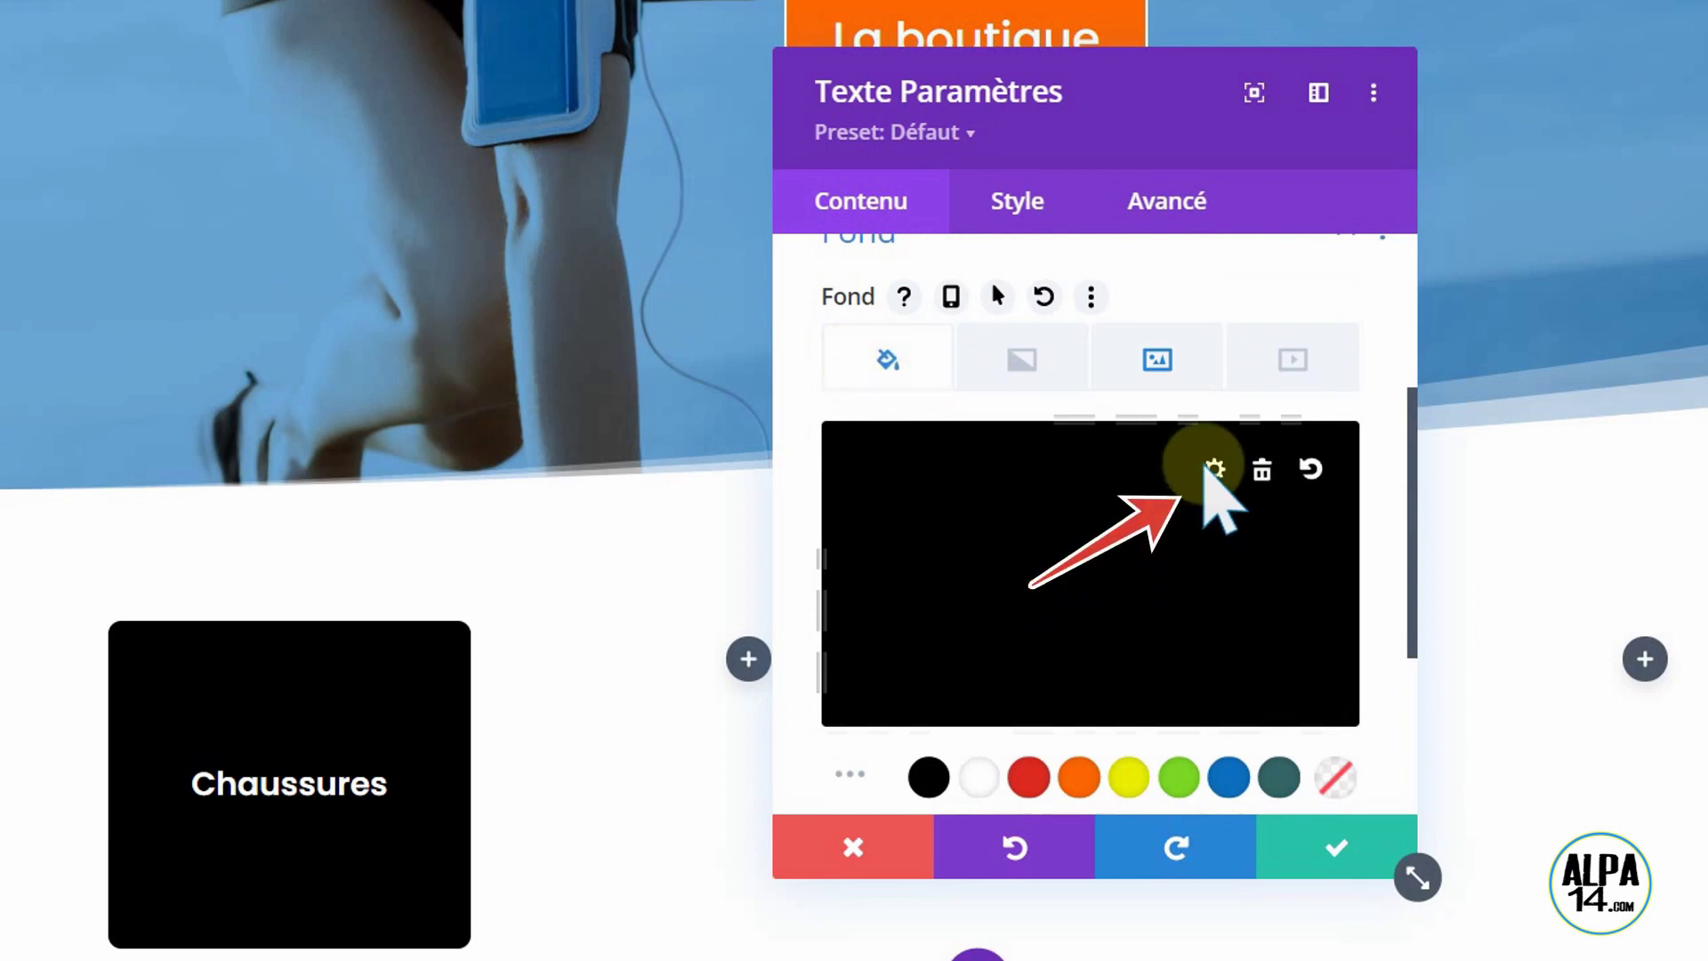
{"action": "left_click", "coordinate": [1212, 473]}
{"action": "left_click", "coordinate": [1320, 470]}
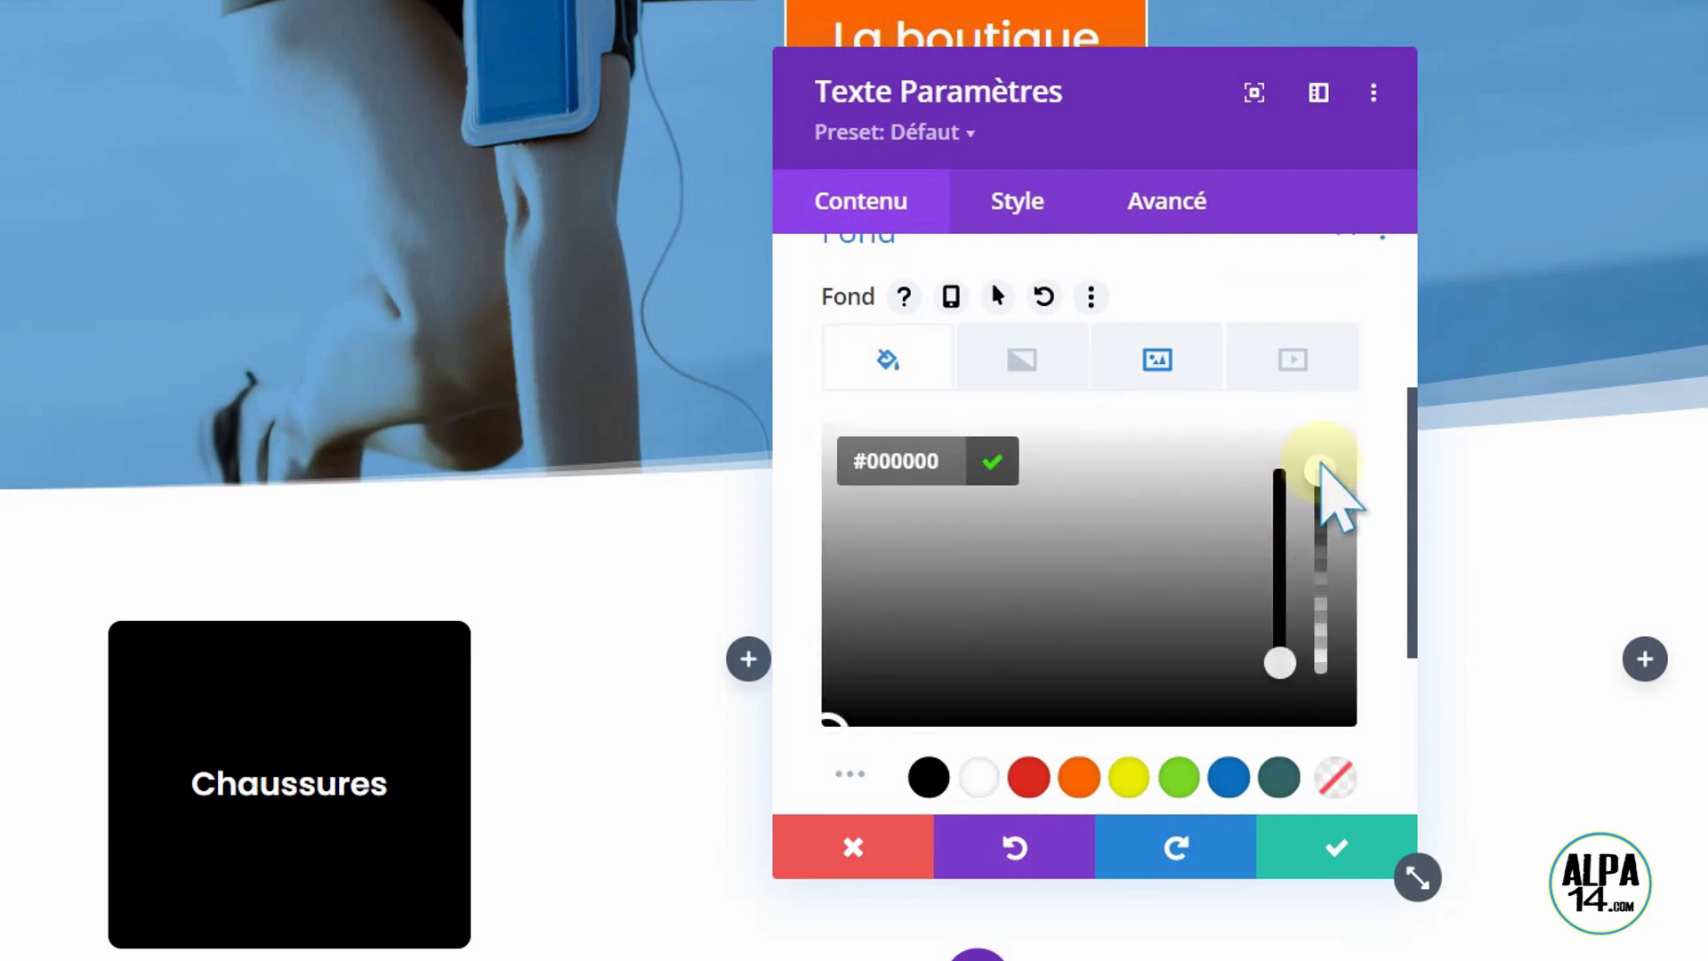
{"action": "left_click_drag", "start_coordinate": [1322, 469], "coordinate": [1316, 605]}
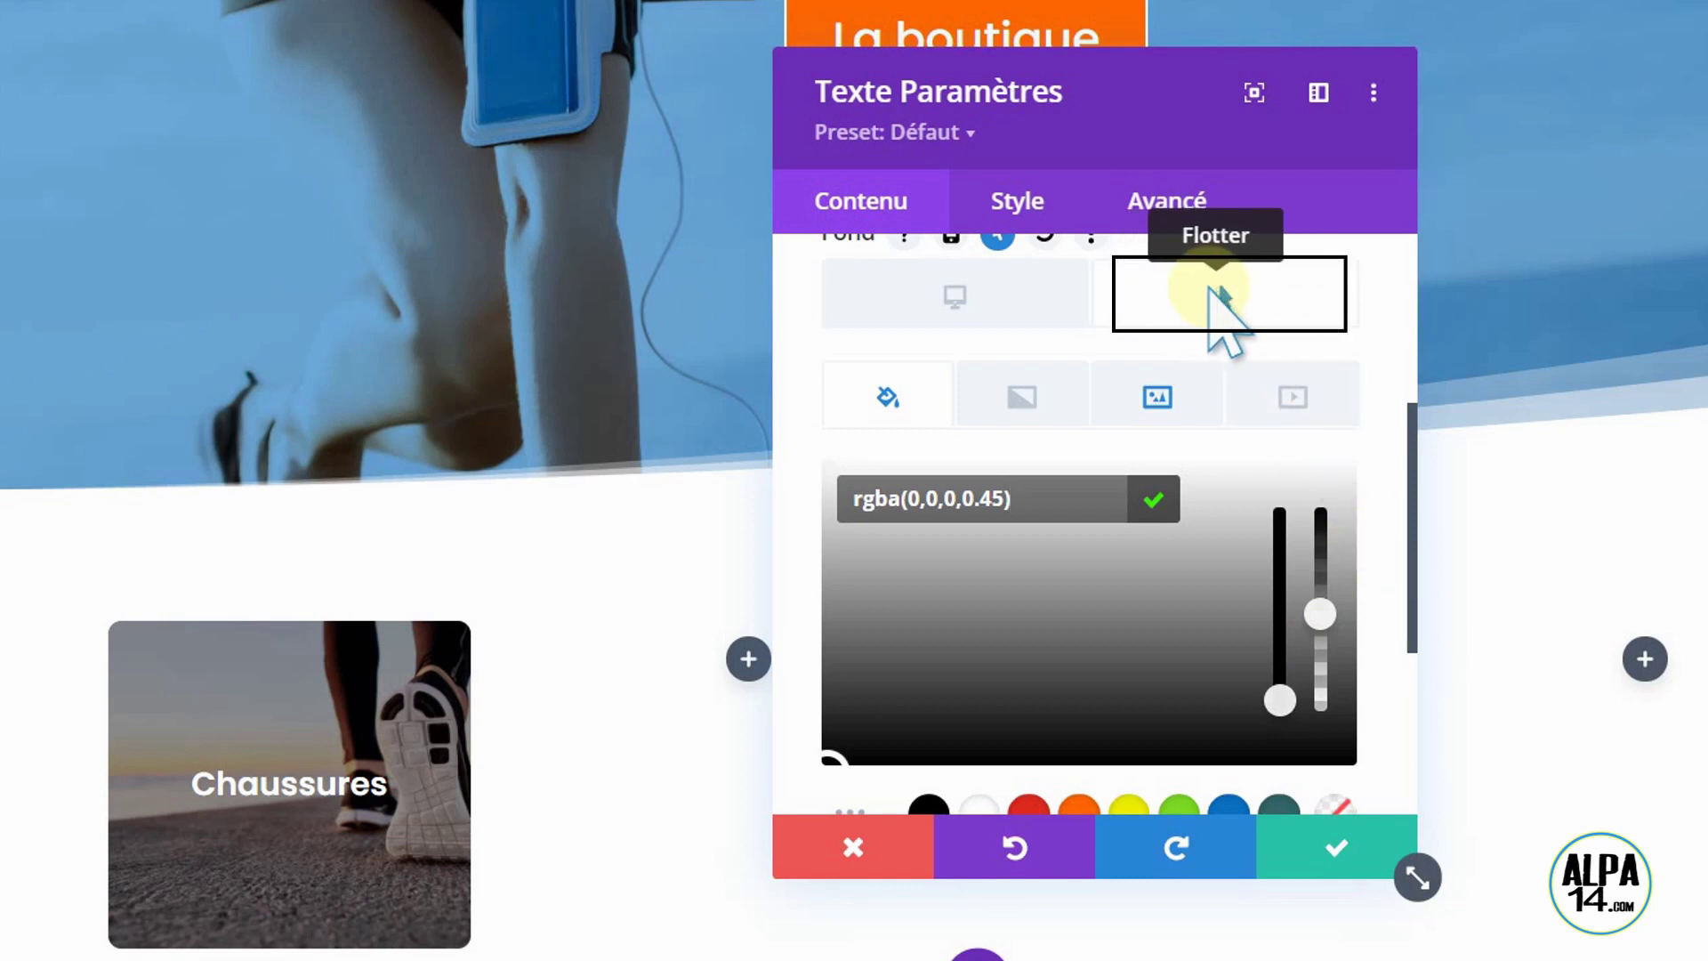
Step: Lower the black background colour's hover (Flotter) opacity to rgba(0,0,0,0.11) for the Chaussures module and compare it with the desktop state
{"action": "left_click", "coordinate": [1209, 288]}
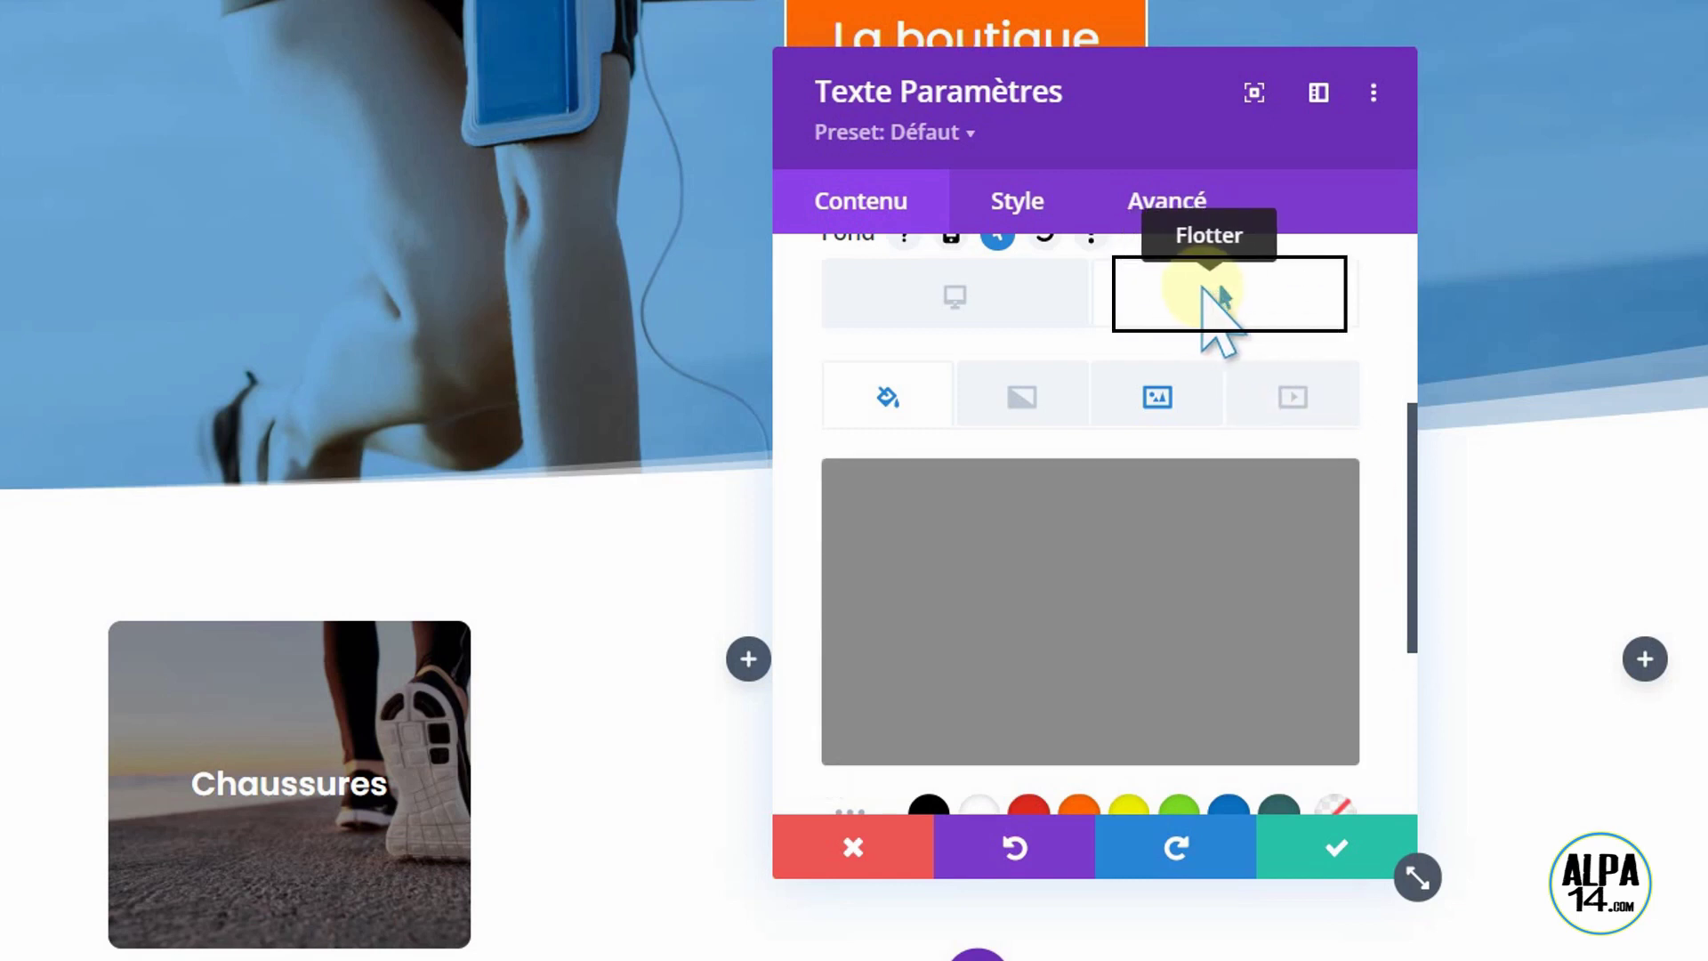
{"action": "mouse_move", "coordinate": [1206, 487]}
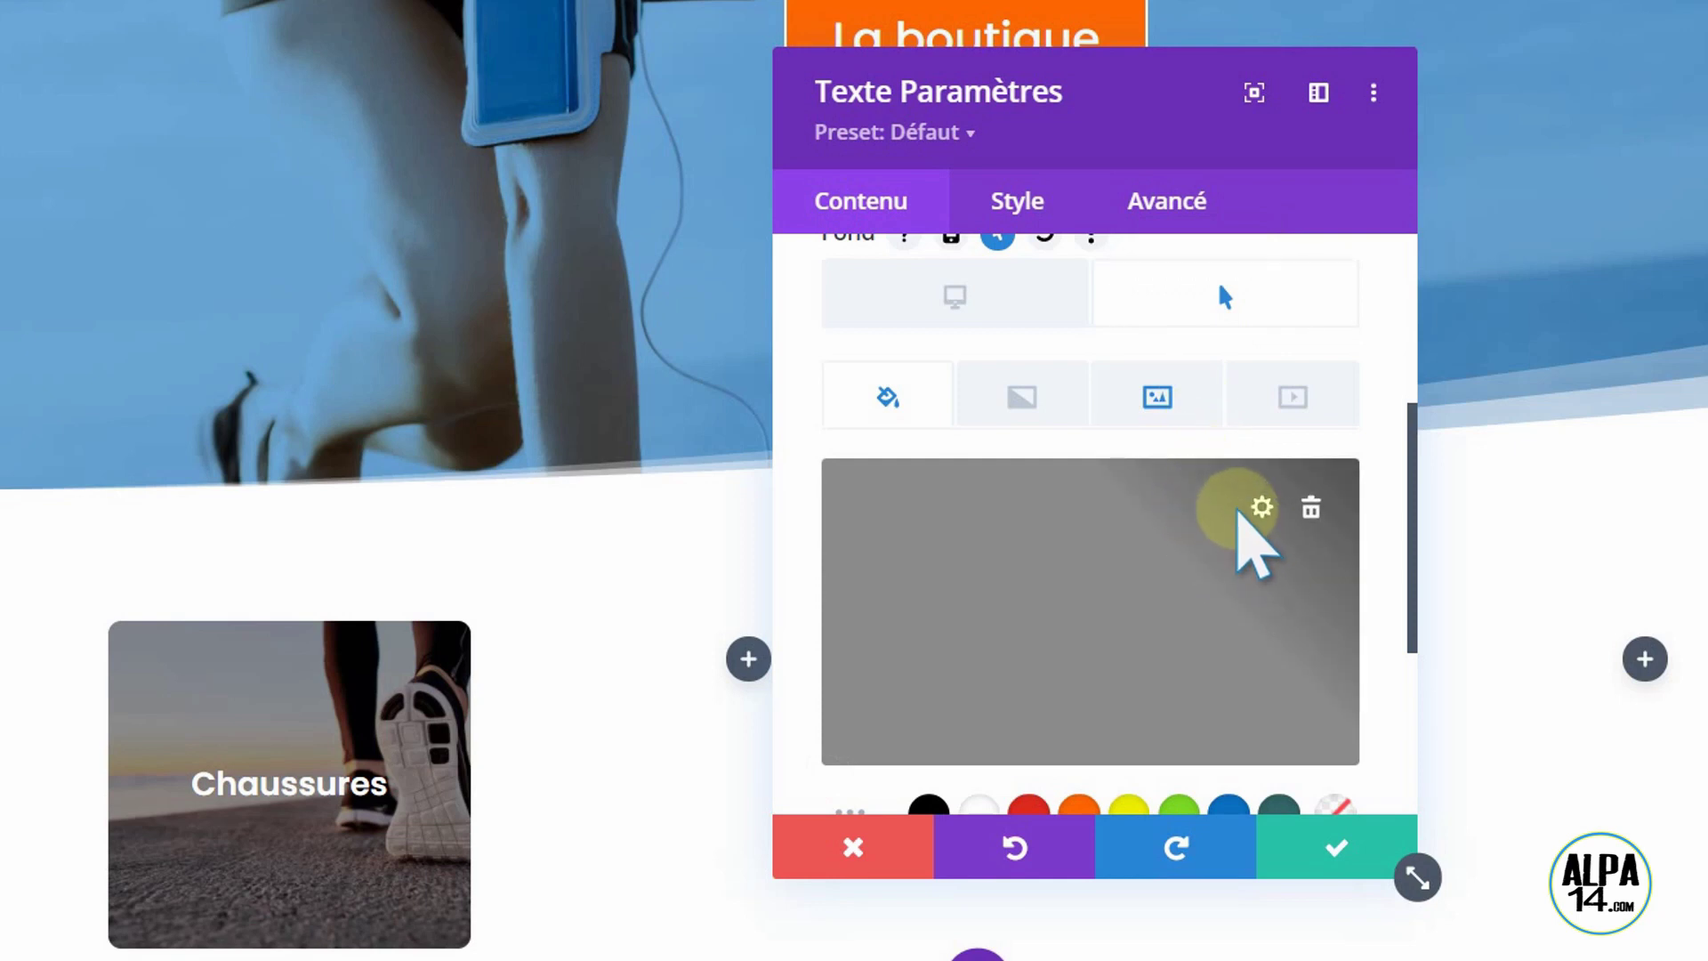
{"action": "left_click", "coordinate": [1256, 514]}
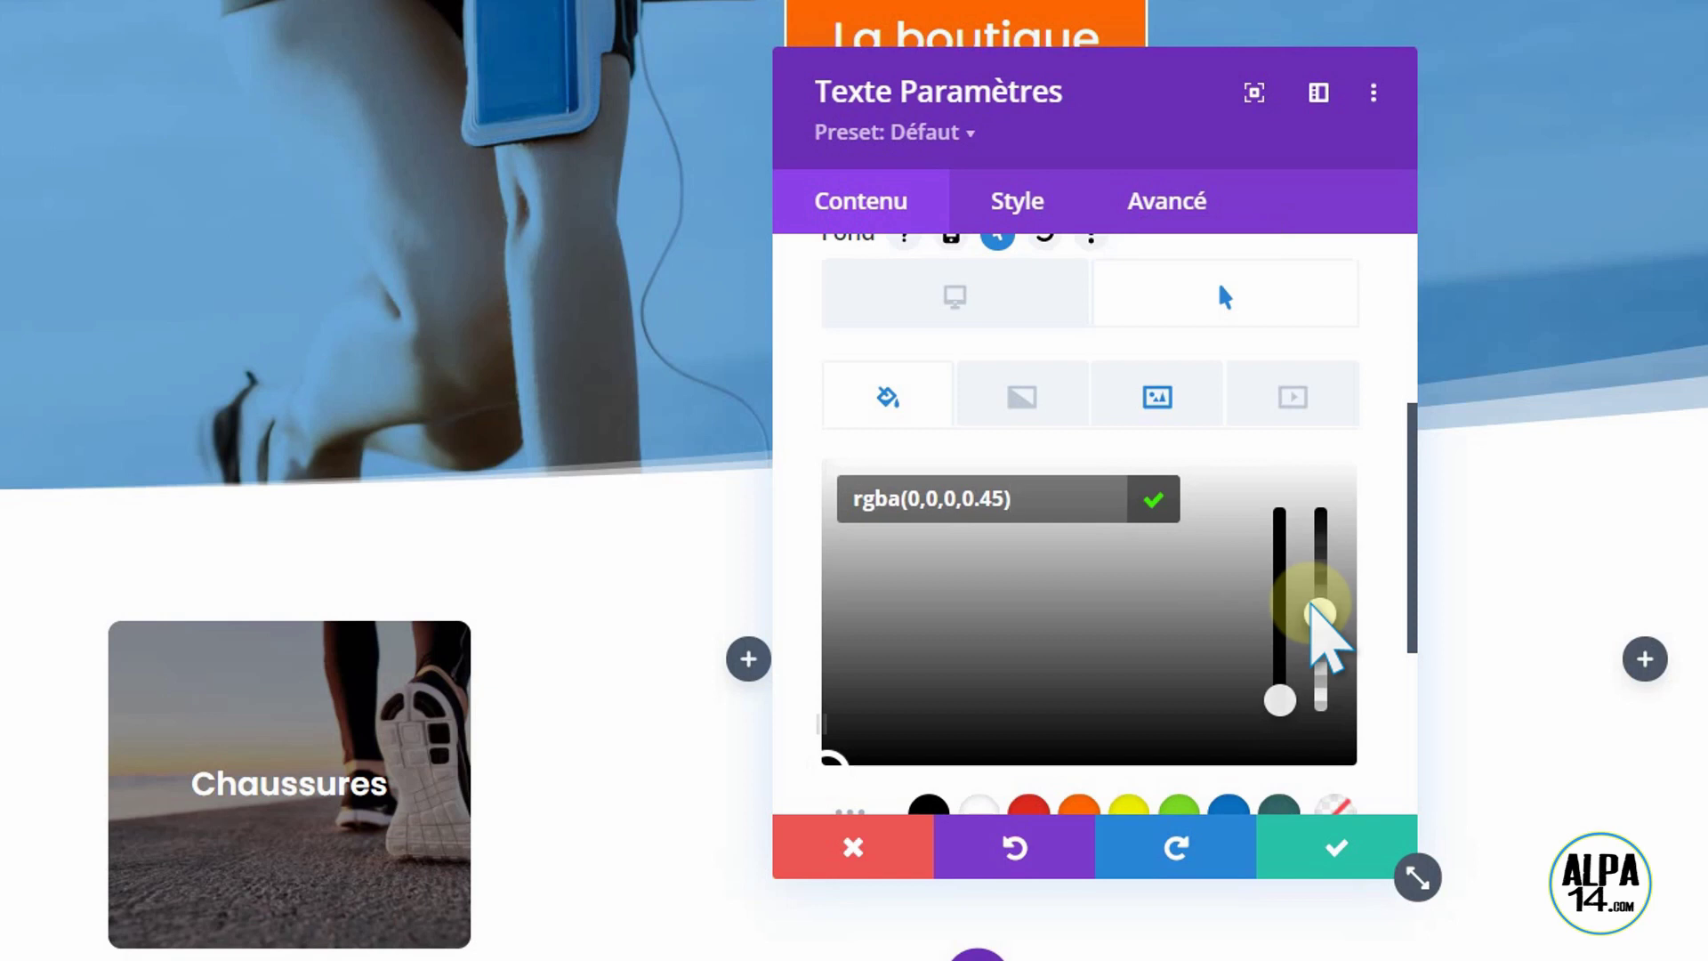
{"action": "left_click_drag", "start_coordinate": [1313, 608], "coordinate": [1319, 701]}
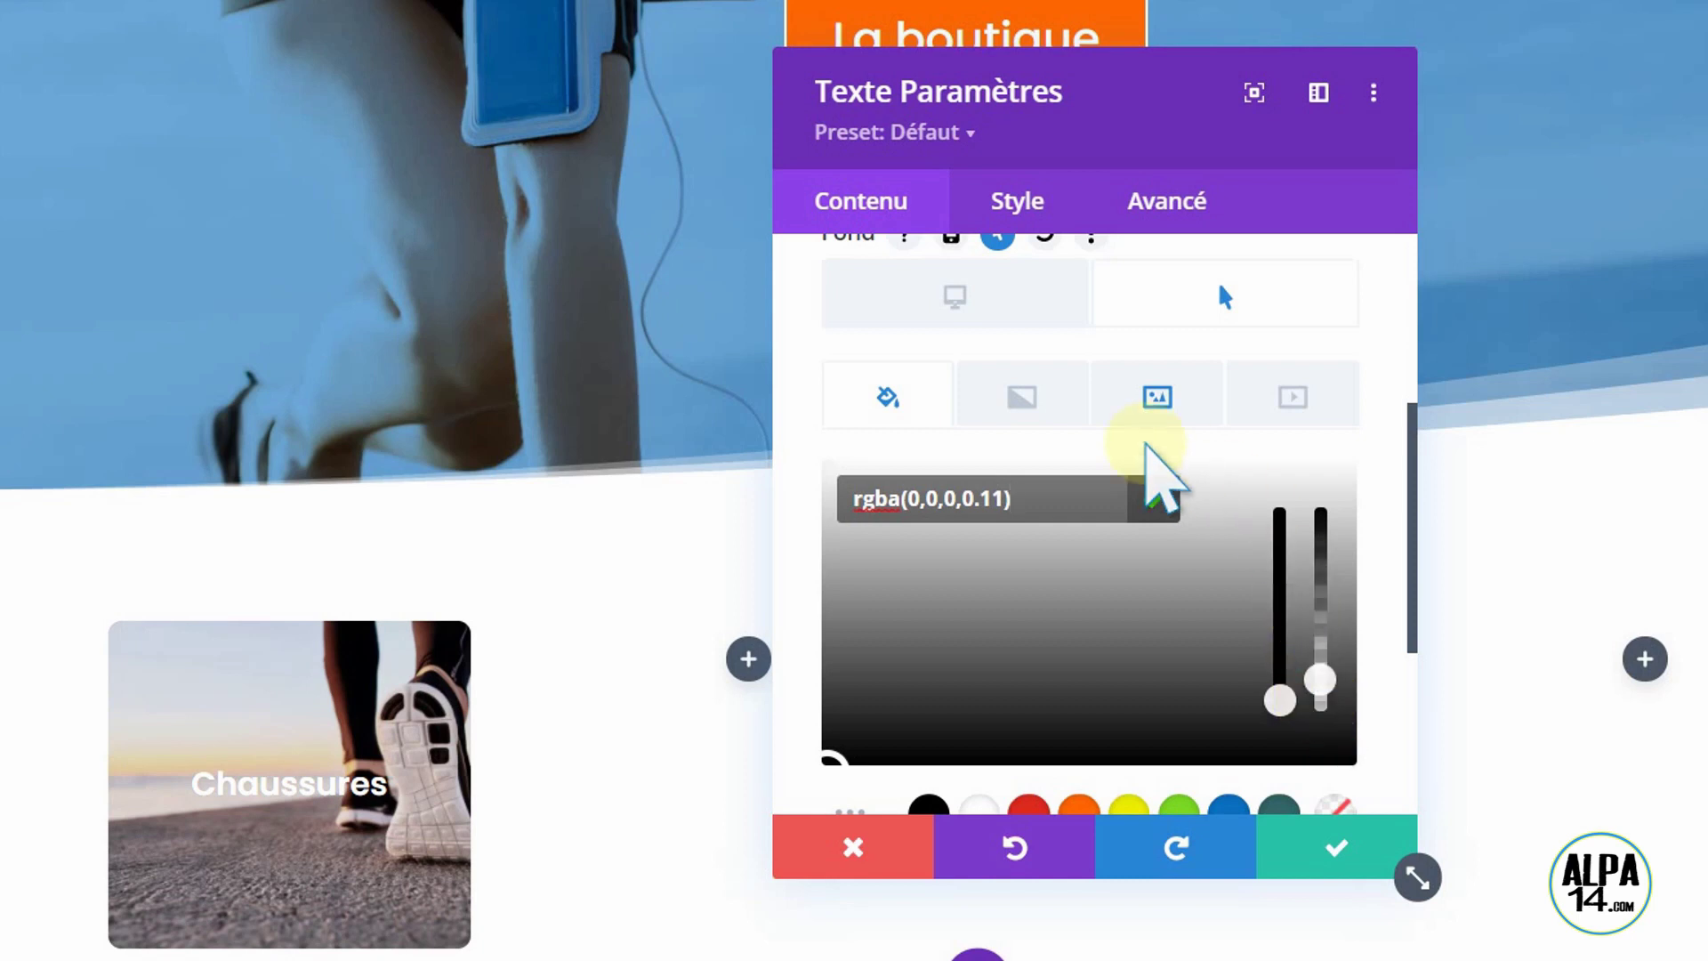
{"action": "left_click", "coordinate": [1000, 298]}
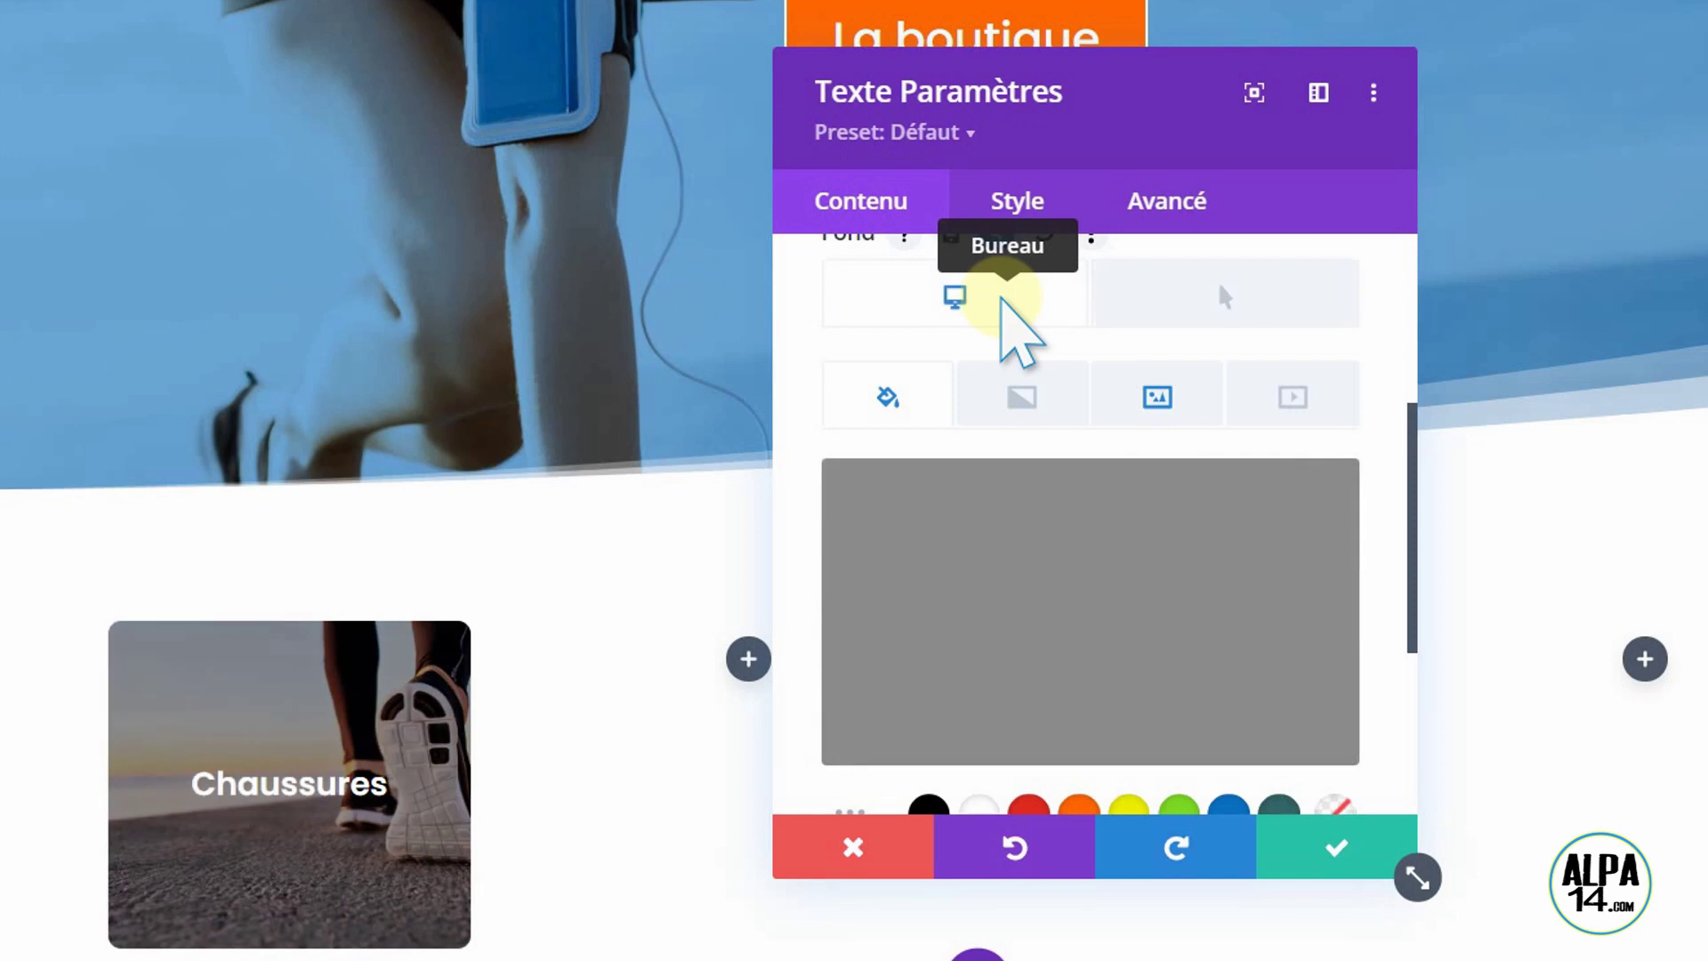
{"action": "left_click", "coordinate": [1195, 302]}
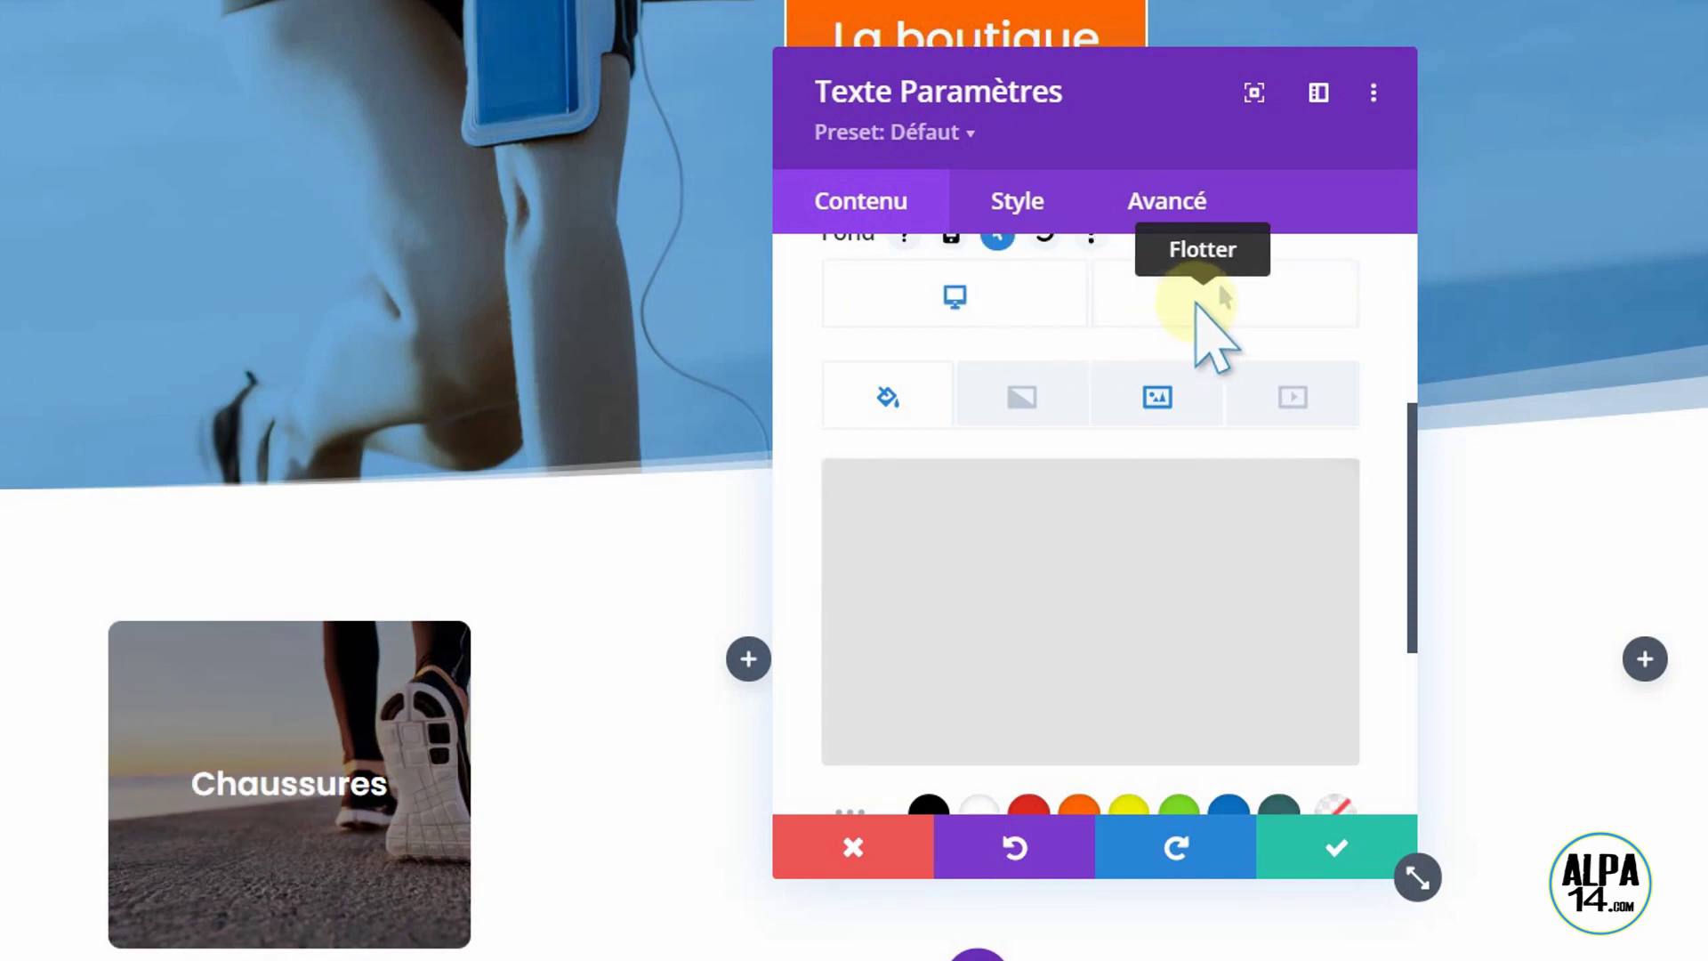
{"action": "left_click", "coordinate": [983, 301]}
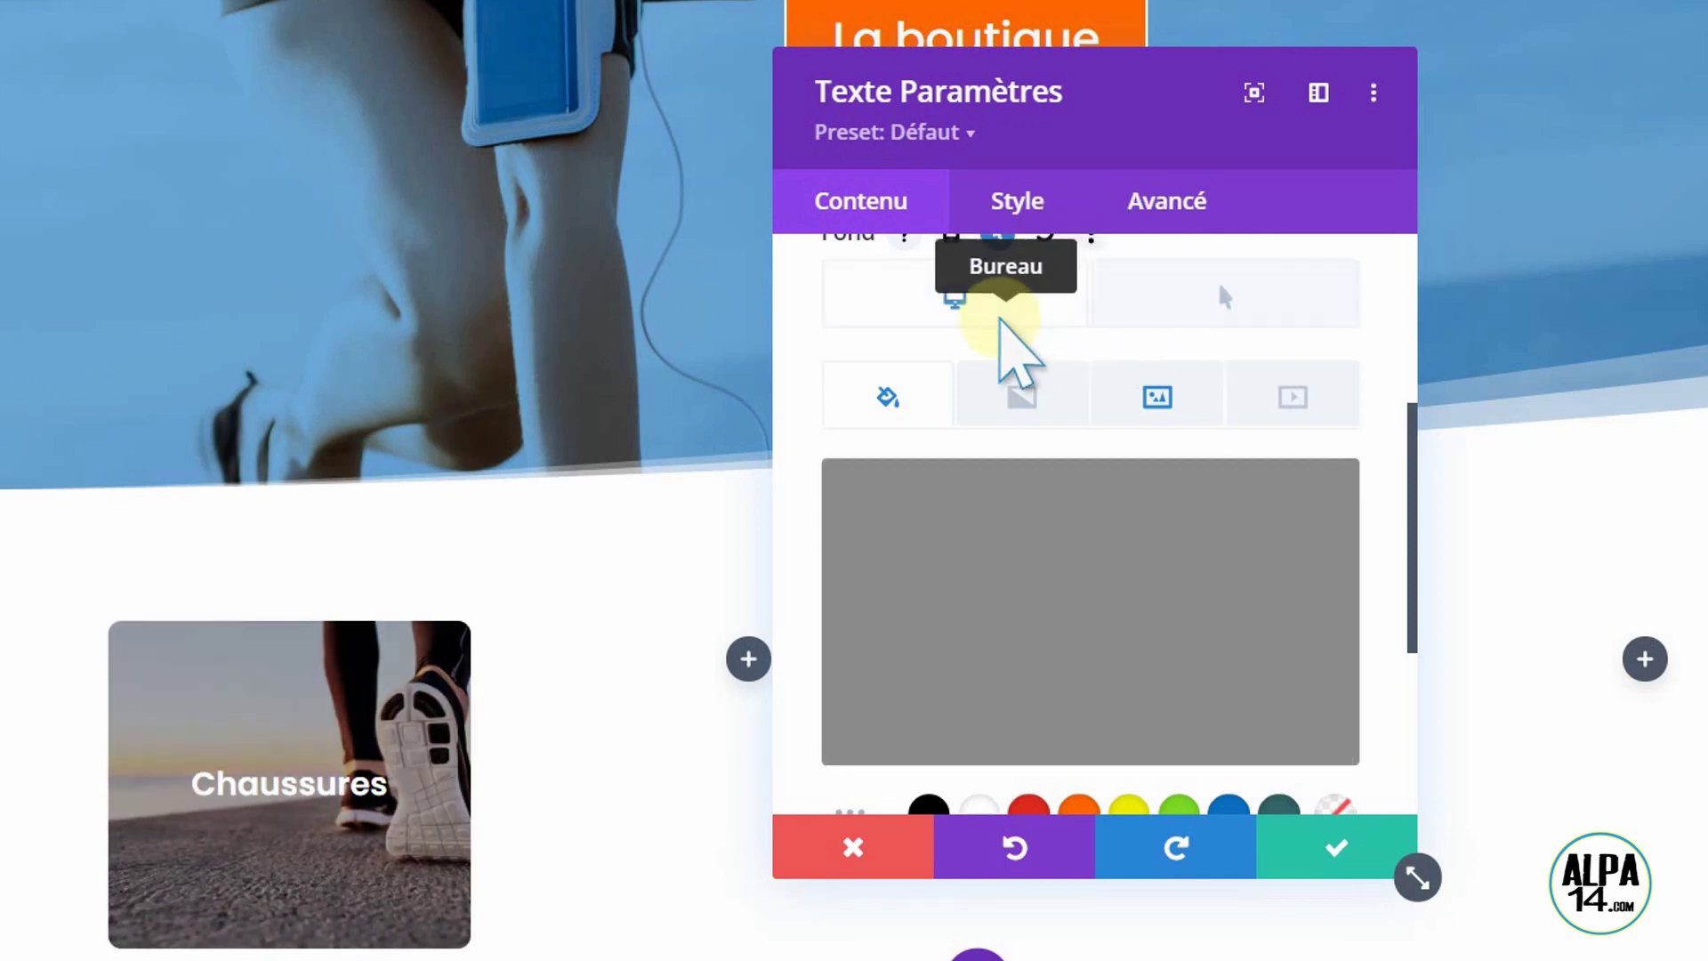
{"action": "left_click", "coordinate": [1223, 298]}
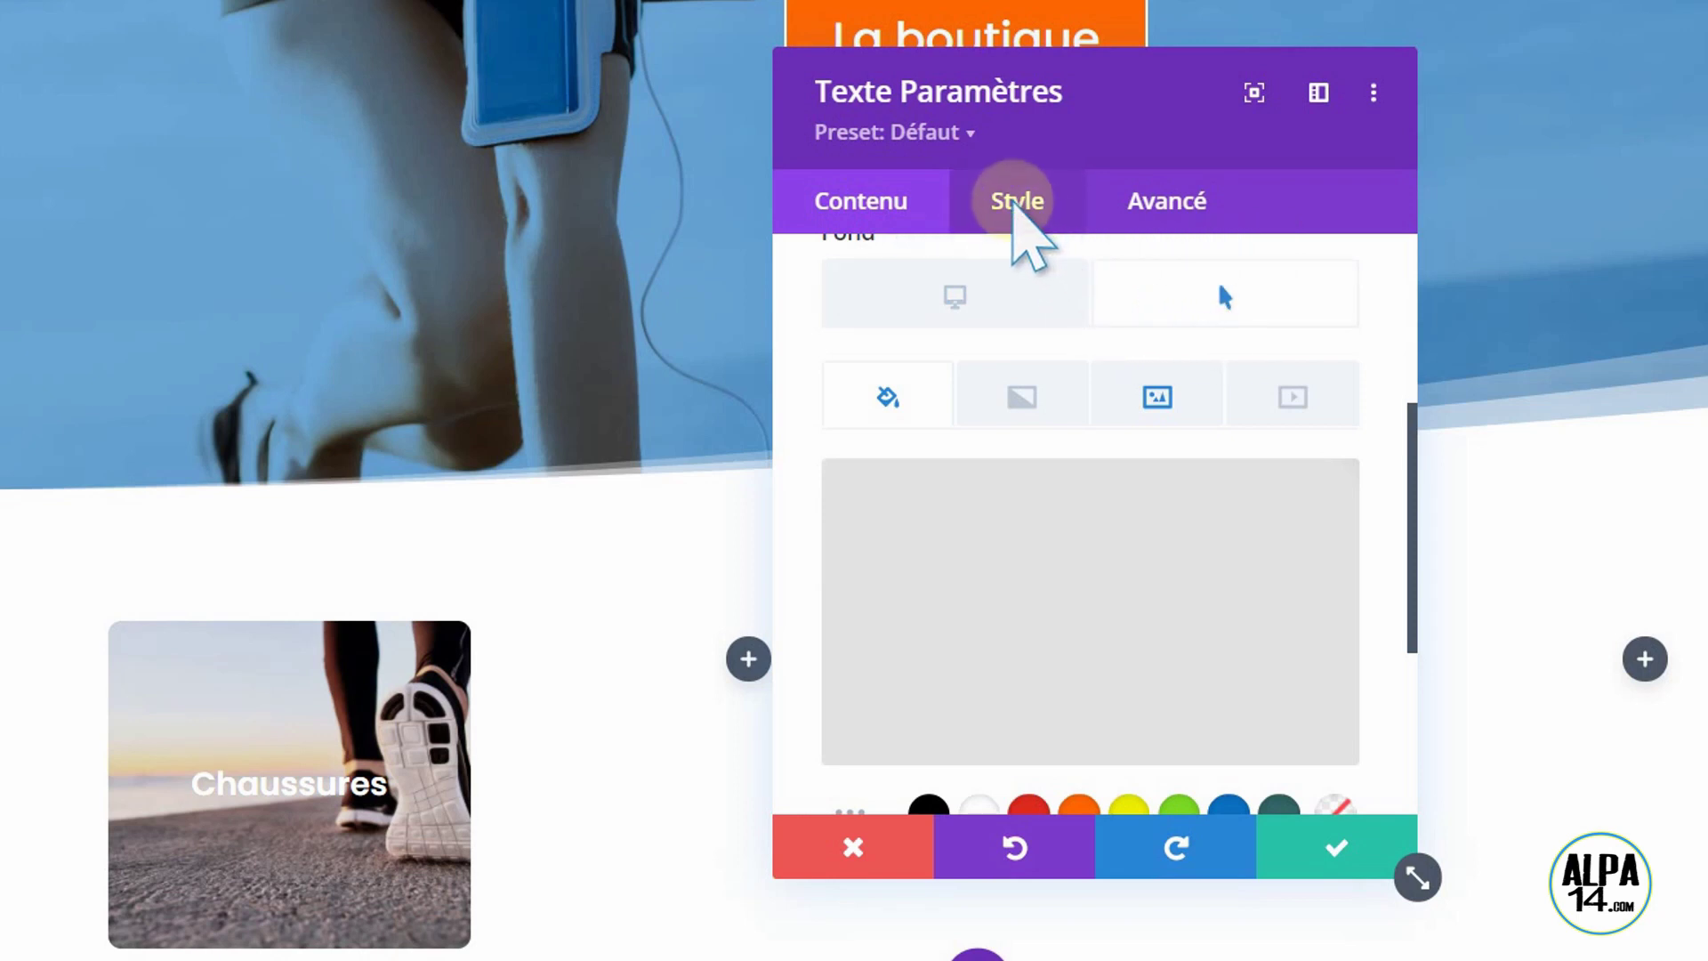
Step: Add the soft all-around box shadow (Boîte ombre) preset, the first one after none, to the Chaussures module
{"action": "left_click", "coordinate": [1014, 203]}
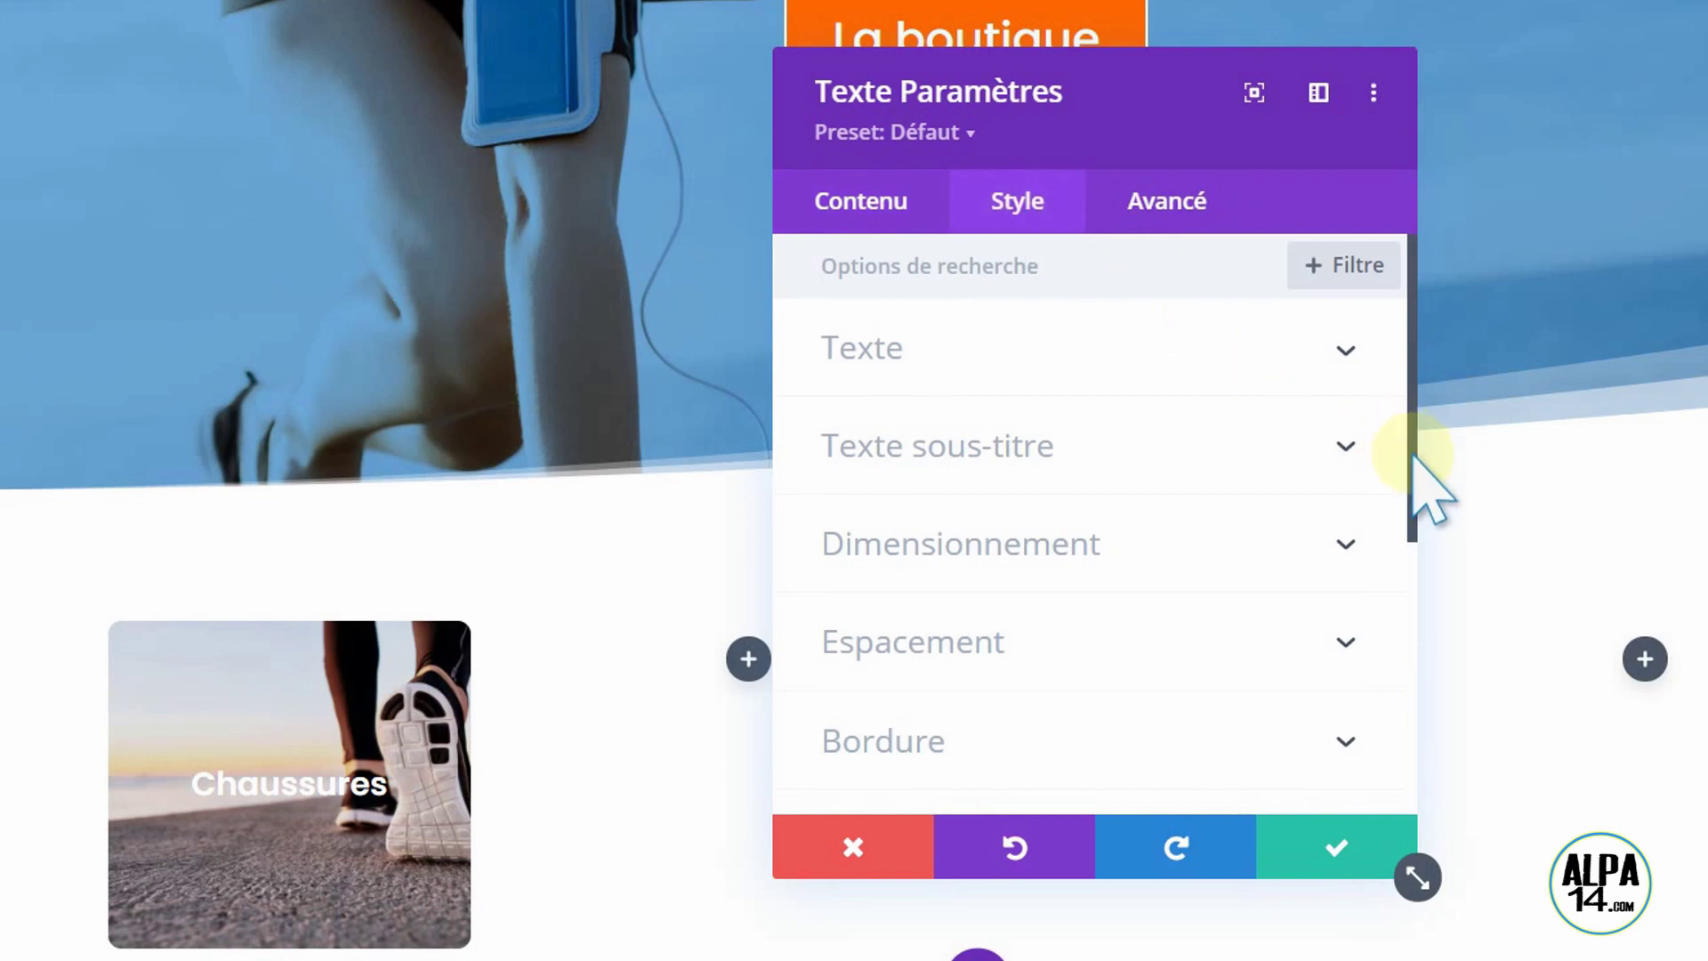
{"action": "left_click_drag", "start_coordinate": [1415, 455], "coordinate": [1397, 612]}
{"action": "left_click", "coordinate": [1339, 544]}
{"action": "left_click", "coordinate": [1005, 427]}
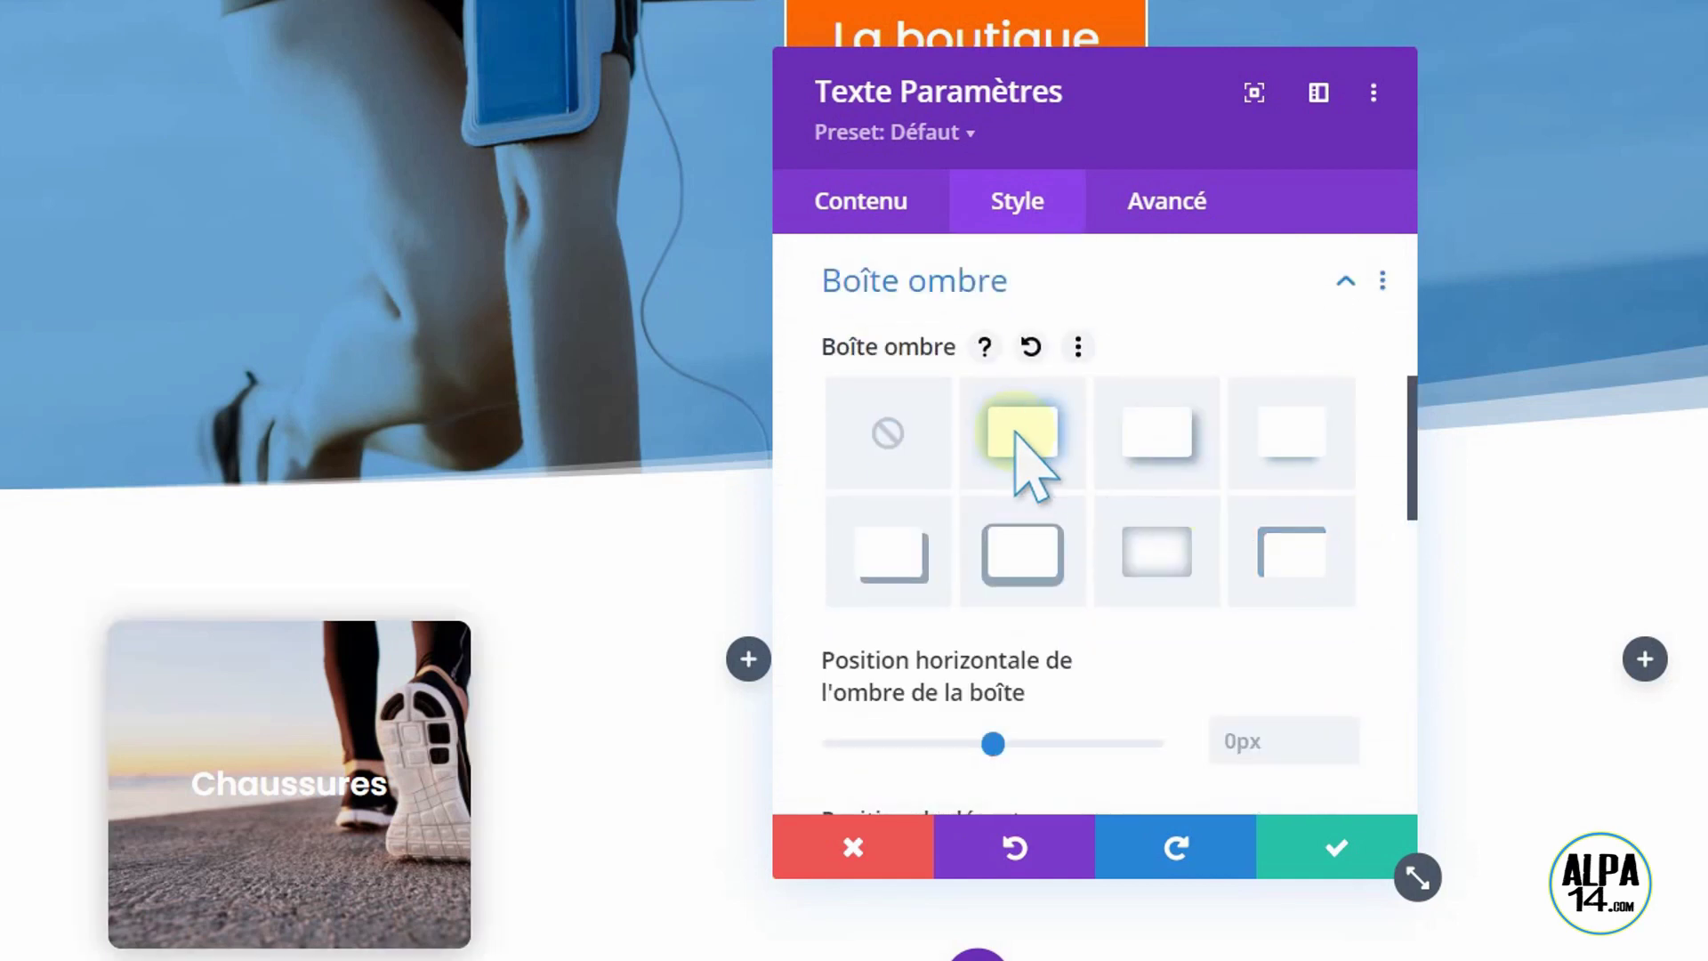
Step: Scale the Chaussures module to 110% in both directions on hover with Transformer, and compare it with the desktop state
{"action": "left_click_drag", "start_coordinate": [1415, 471], "coordinate": [1378, 752]}
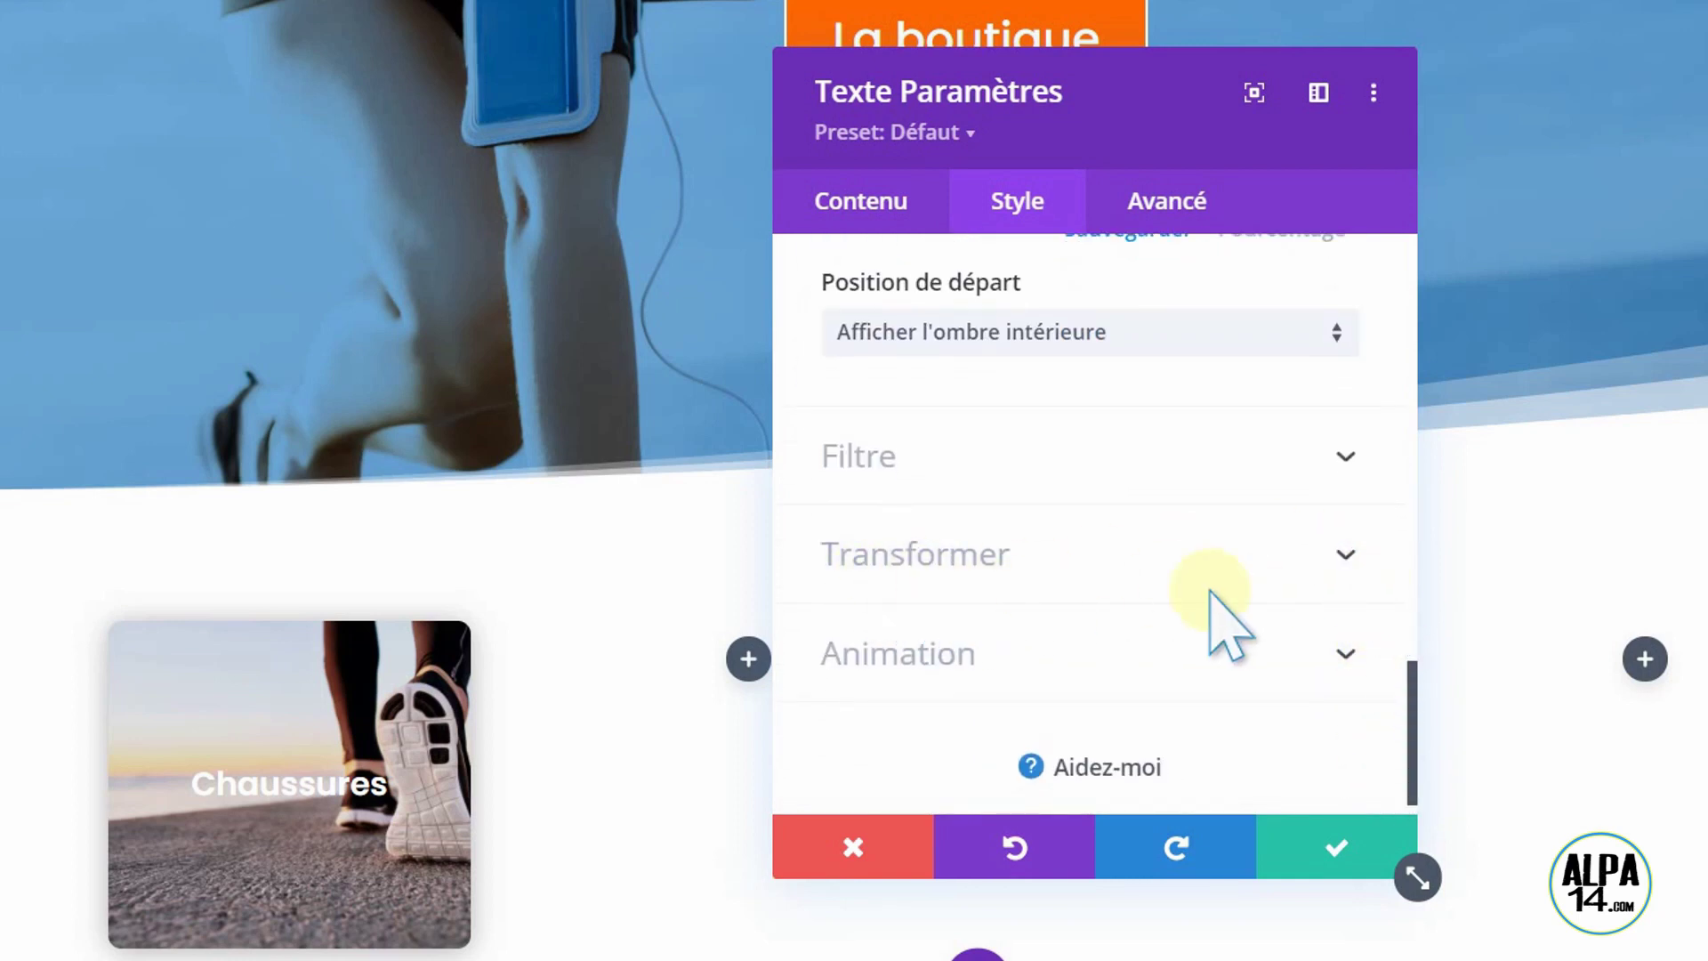
{"action": "left_click", "coordinate": [1342, 557]}
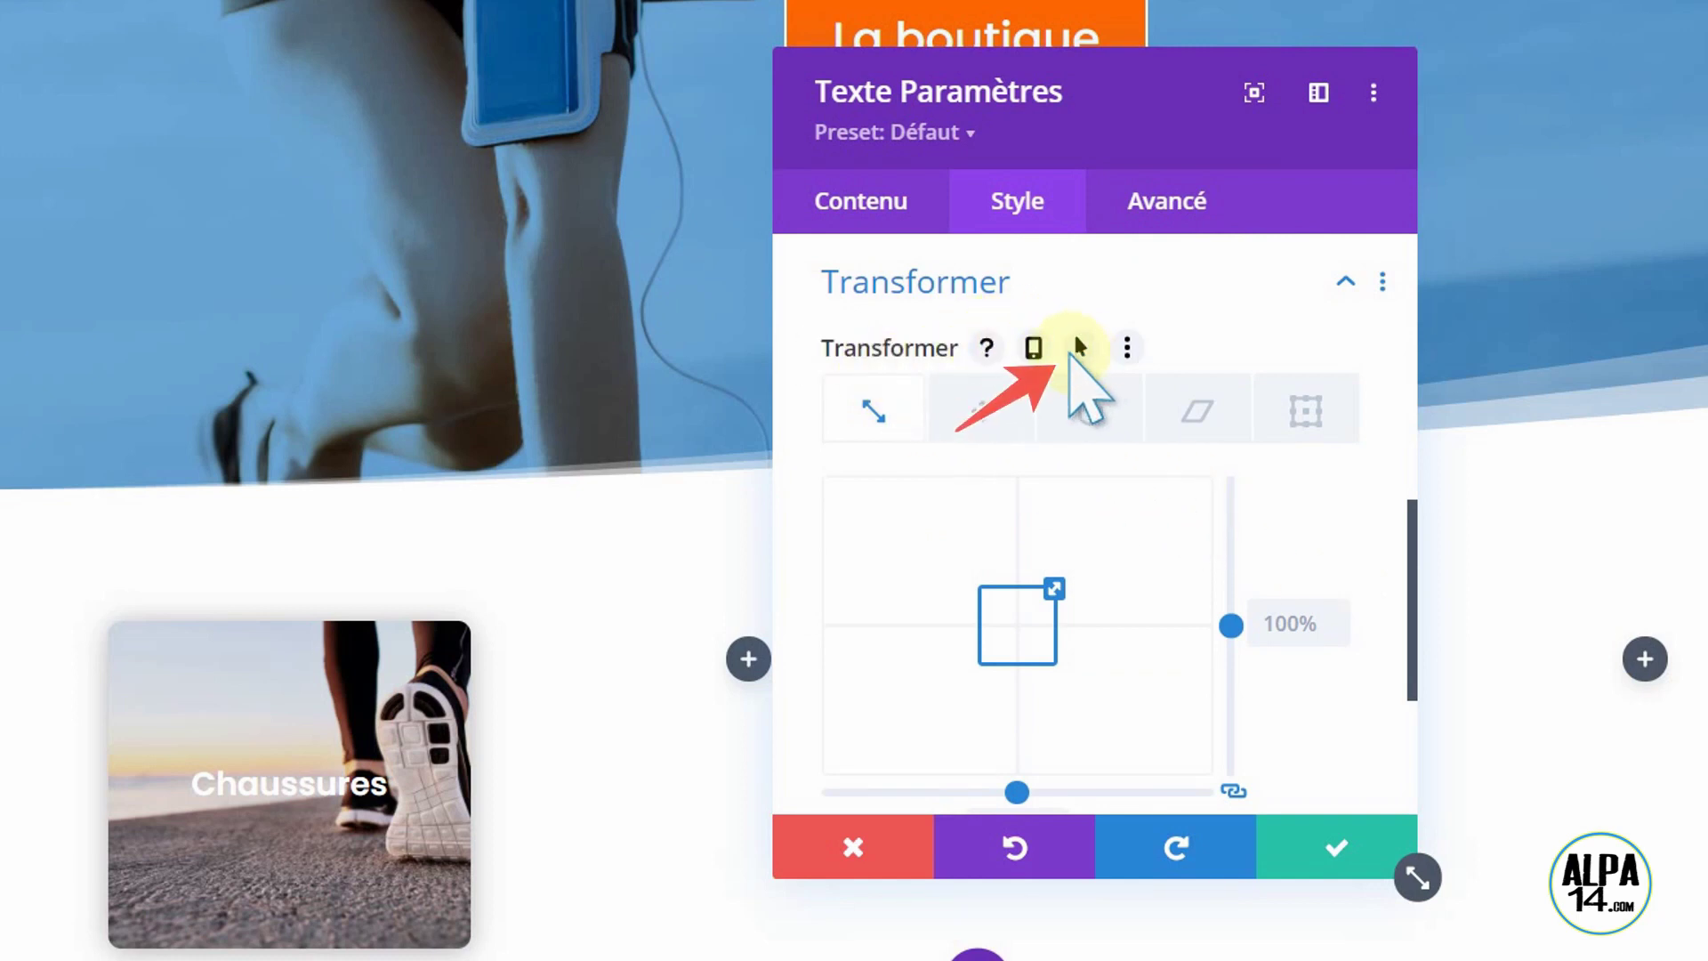
{"action": "left_click", "coordinate": [1078, 347]}
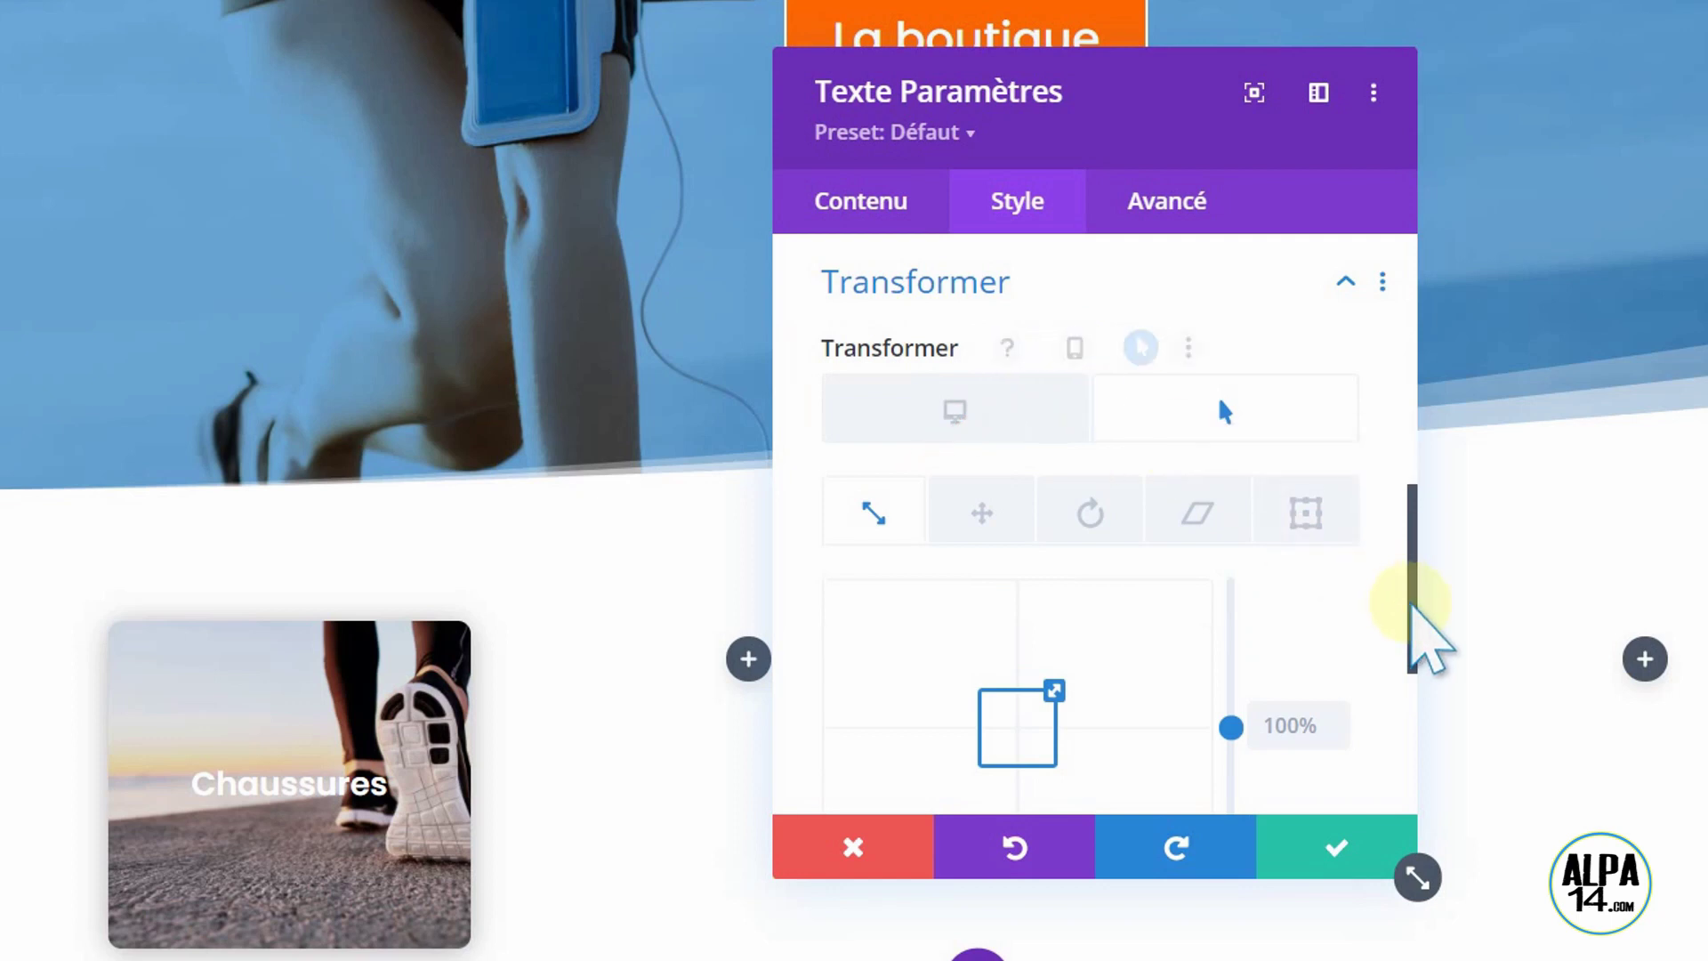
{"action": "left_click_drag", "start_coordinate": [1411, 605], "coordinate": [1415, 638]}
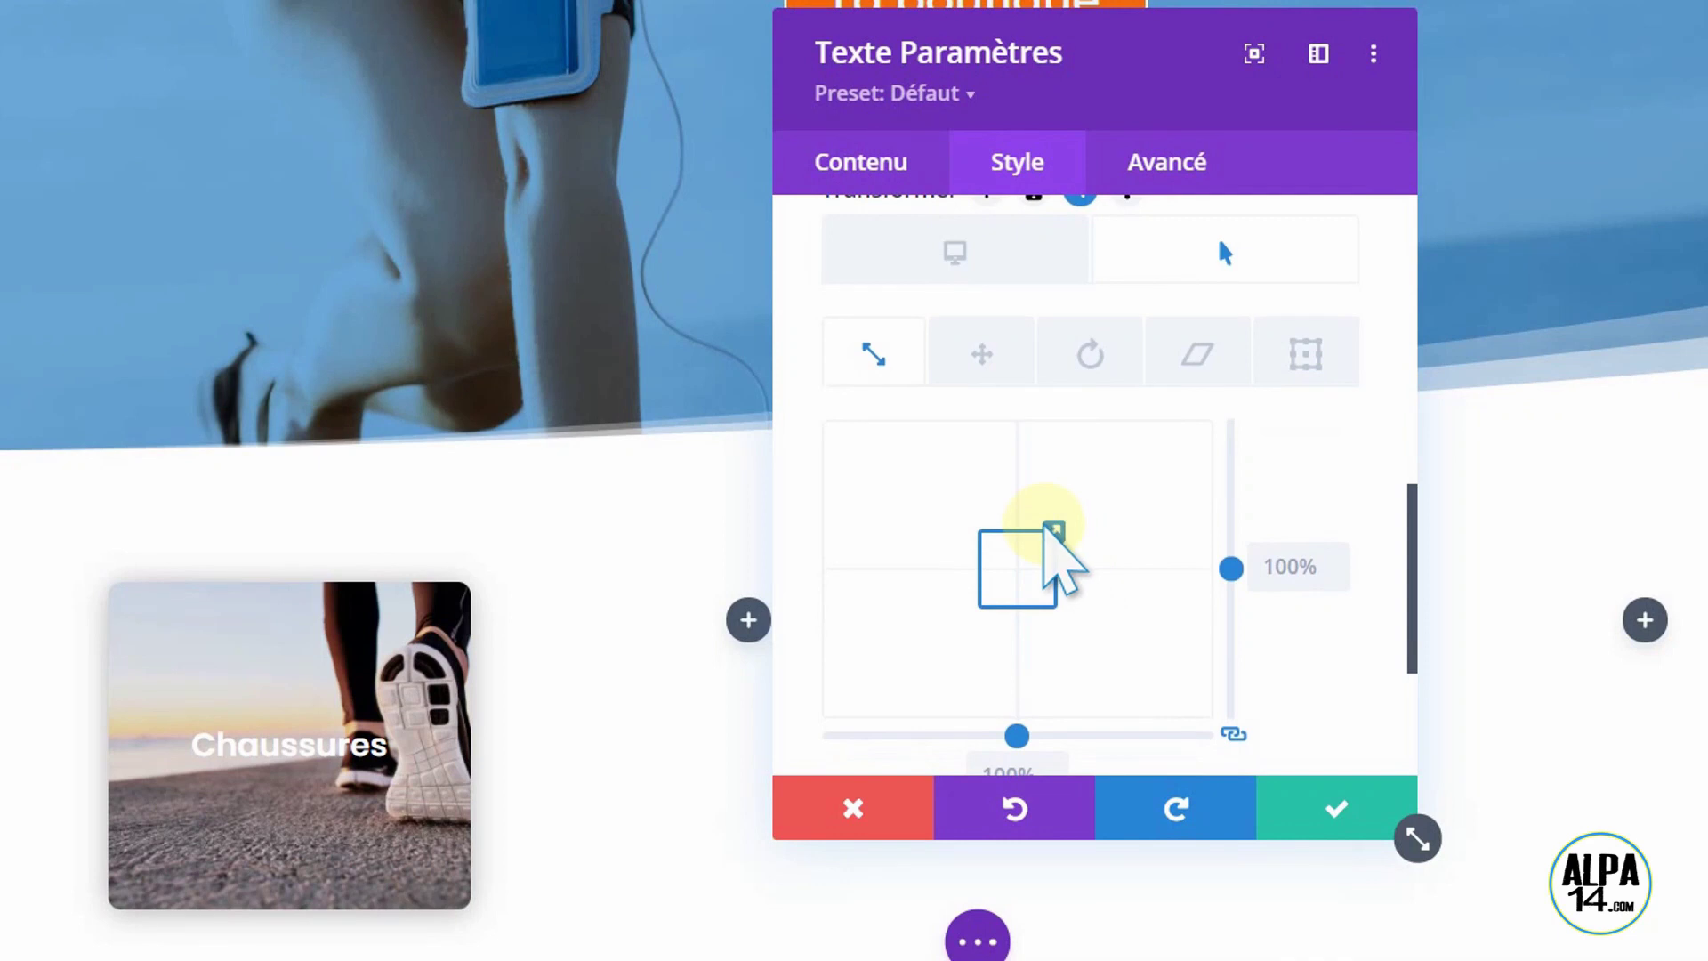
{"action": "left_click", "coordinate": [1294, 560]}
{"action": "left_click", "coordinate": [1332, 558]}
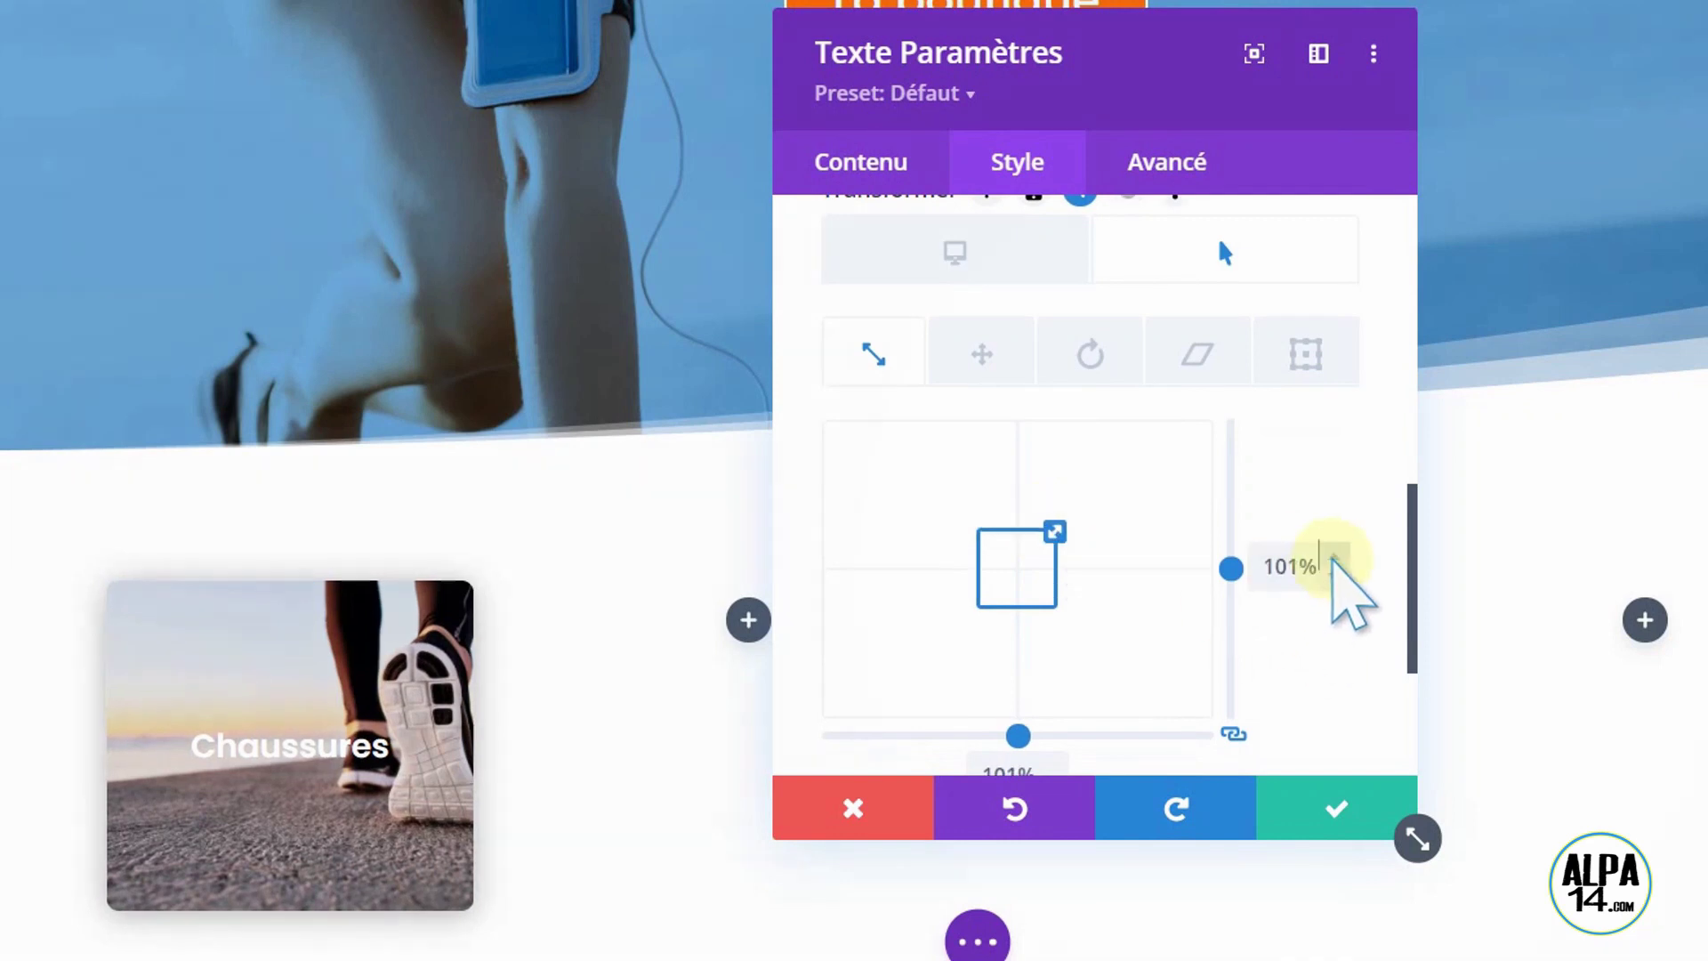
{"action": "left_click", "coordinate": [1332, 558]}
{"action": "left_click", "coordinate": [1332, 559]}
{"action": "left_click", "coordinate": [1332, 559]}
{"action": "left_click", "coordinate": [1333, 559]}
{"action": "left_click", "coordinate": [1332, 558]}
{"action": "left_click", "coordinate": [1331, 559]}
{"action": "left_click", "coordinate": [1331, 560]}
{"action": "left_click", "coordinate": [1331, 560]}
{"action": "left_click", "coordinate": [1330, 559]}
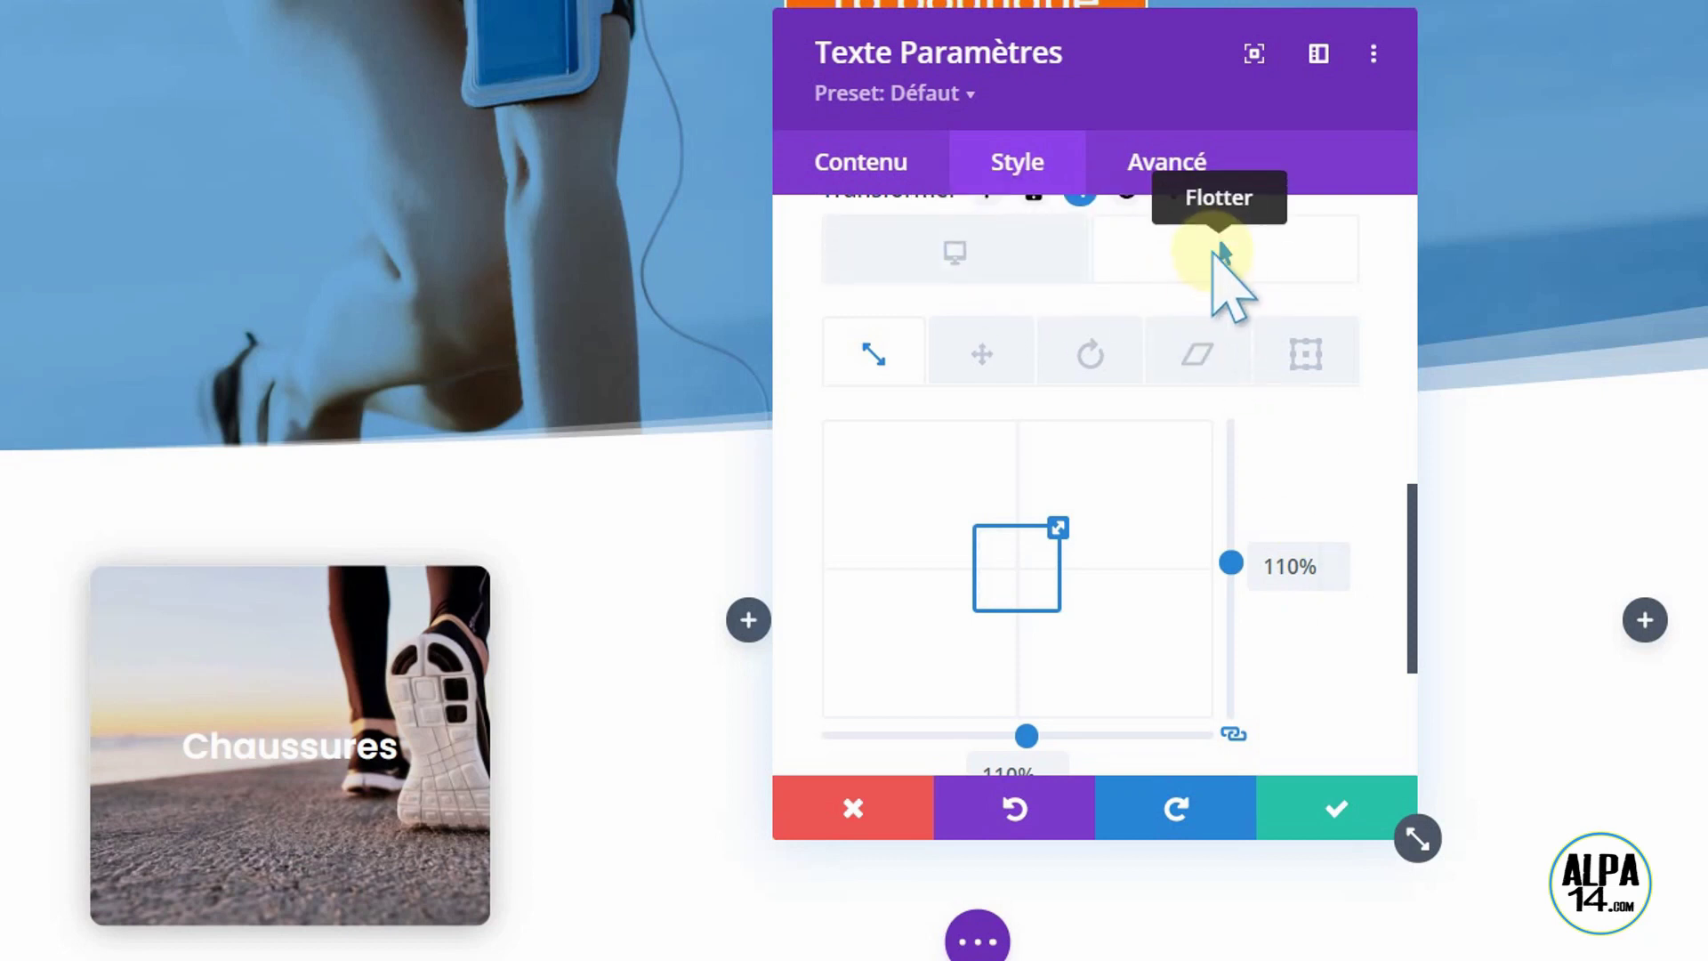
{"action": "left_click", "coordinate": [997, 256]}
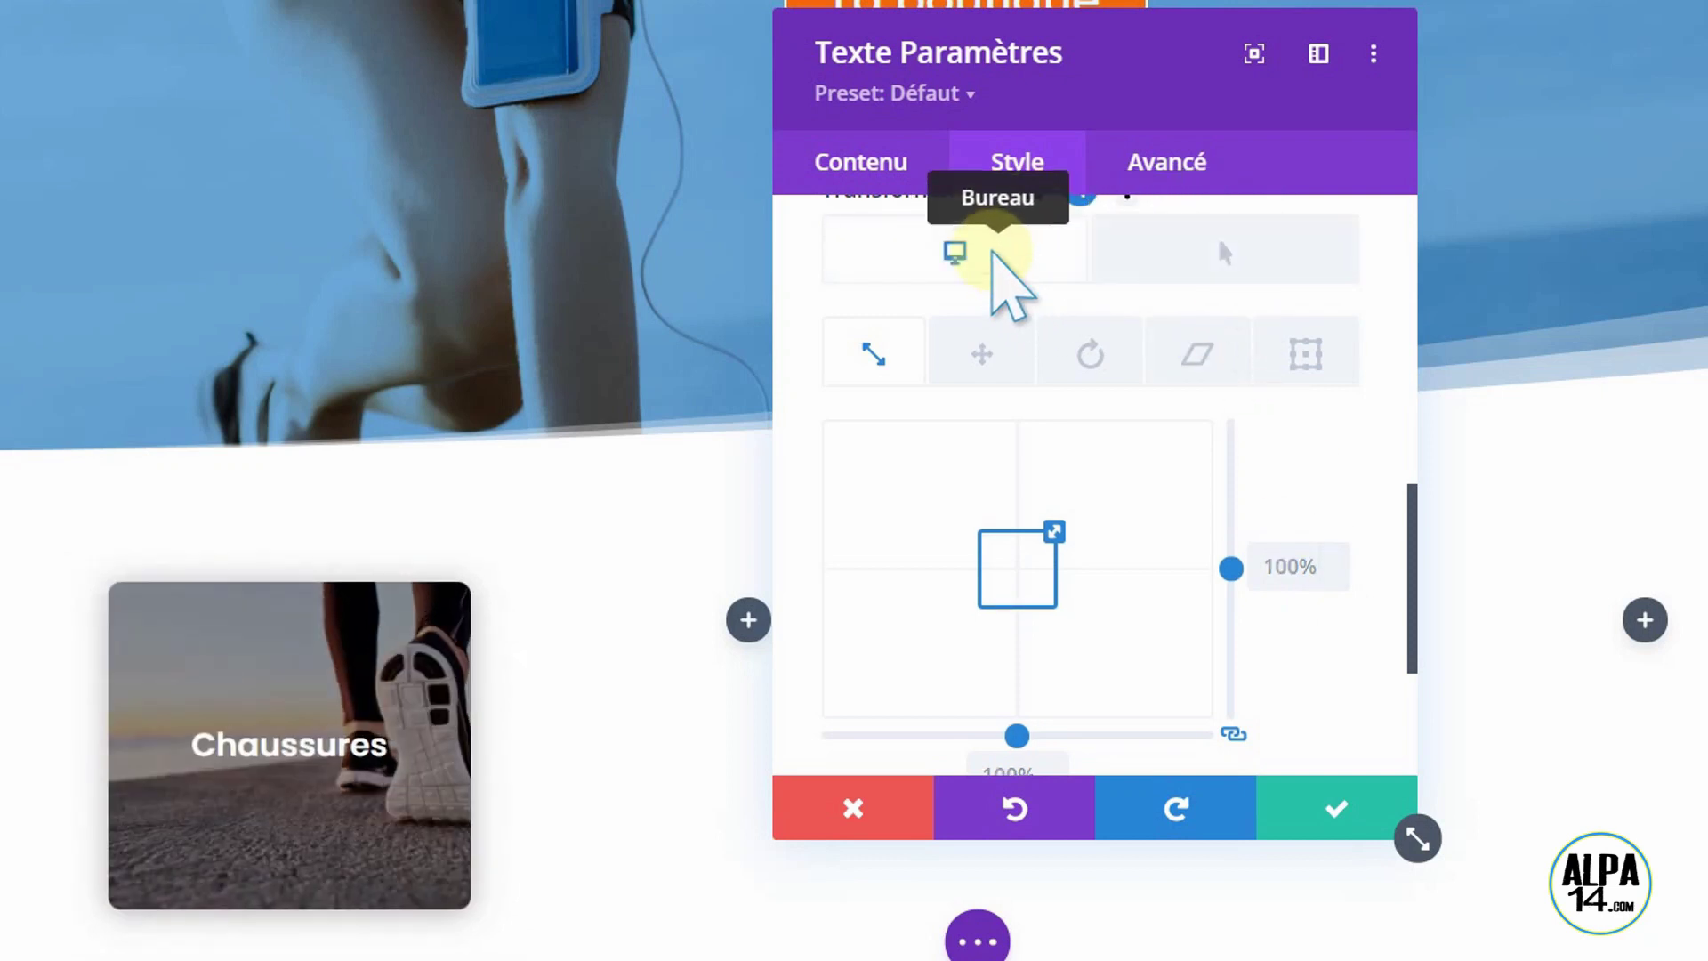
{"action": "left_click", "coordinate": [1201, 262]}
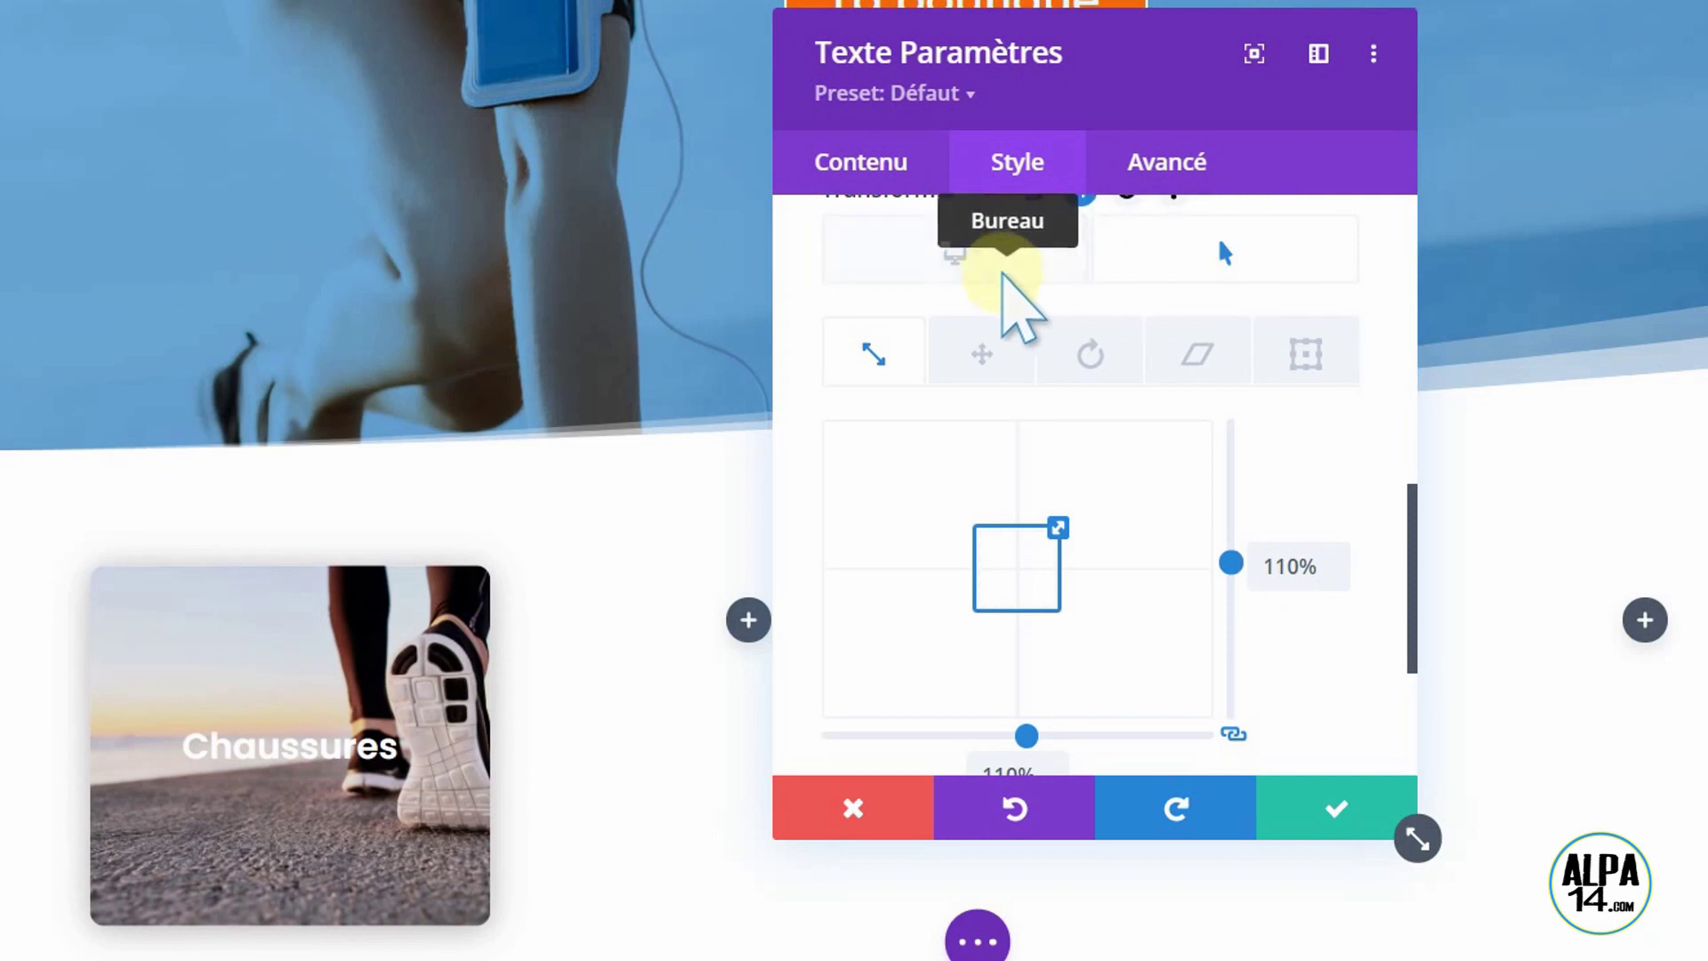
{"action": "left_click", "coordinate": [1001, 271]}
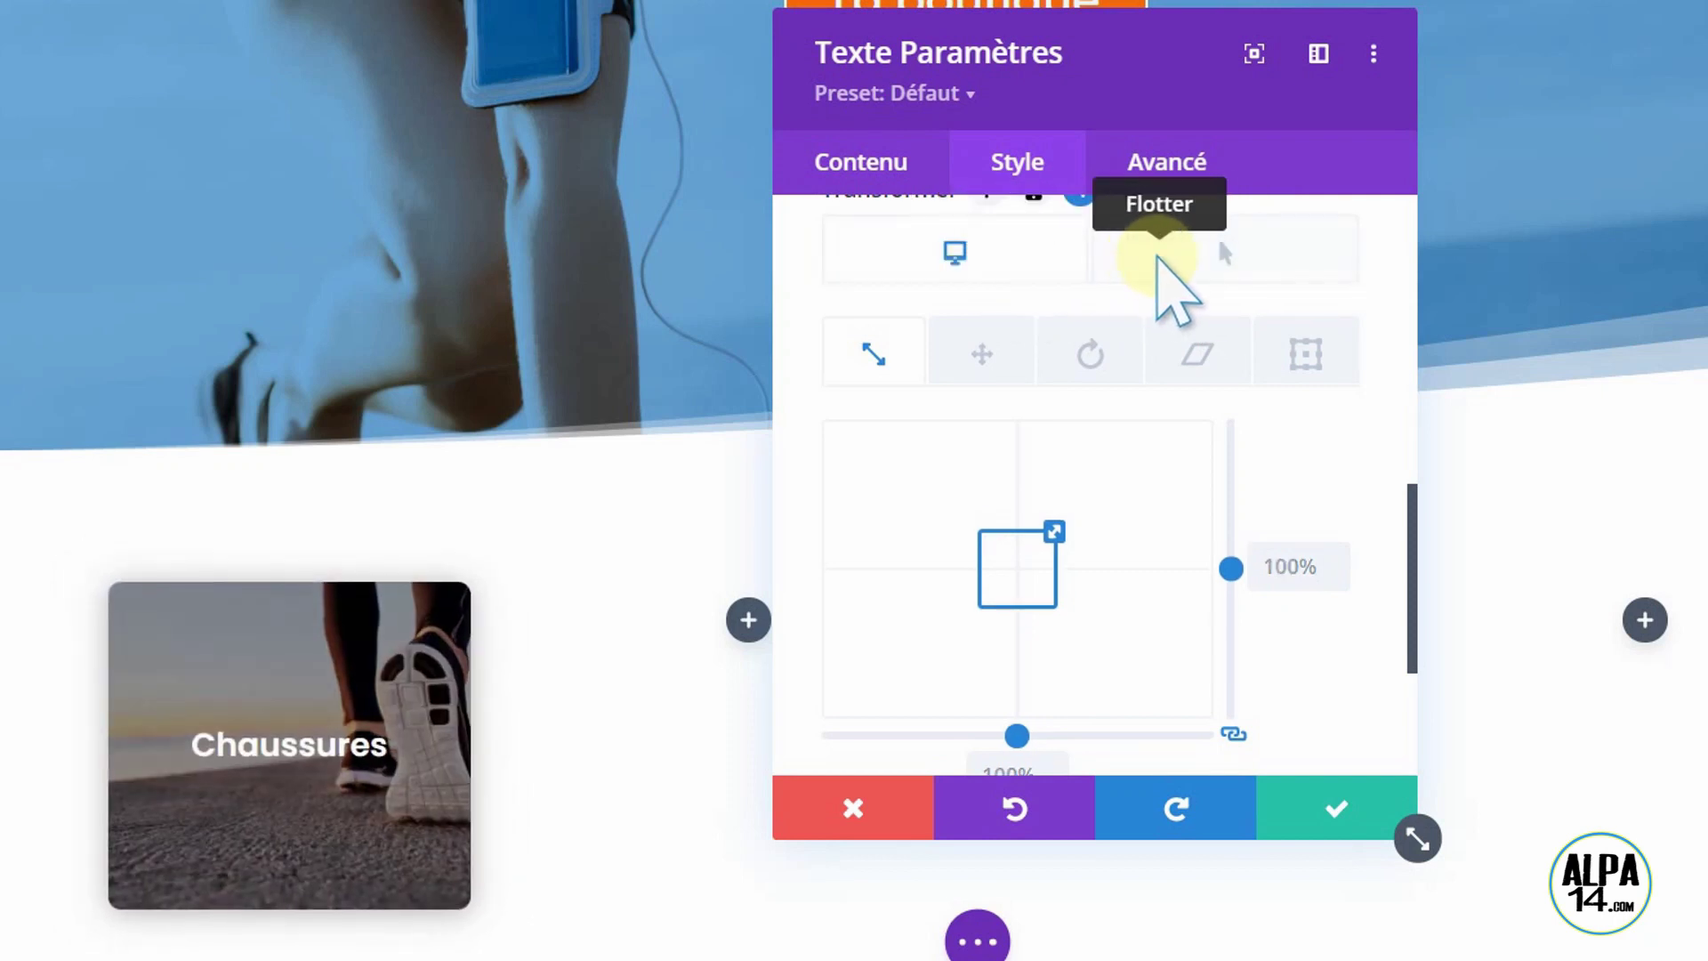
{"action": "left_click", "coordinate": [1159, 256]}
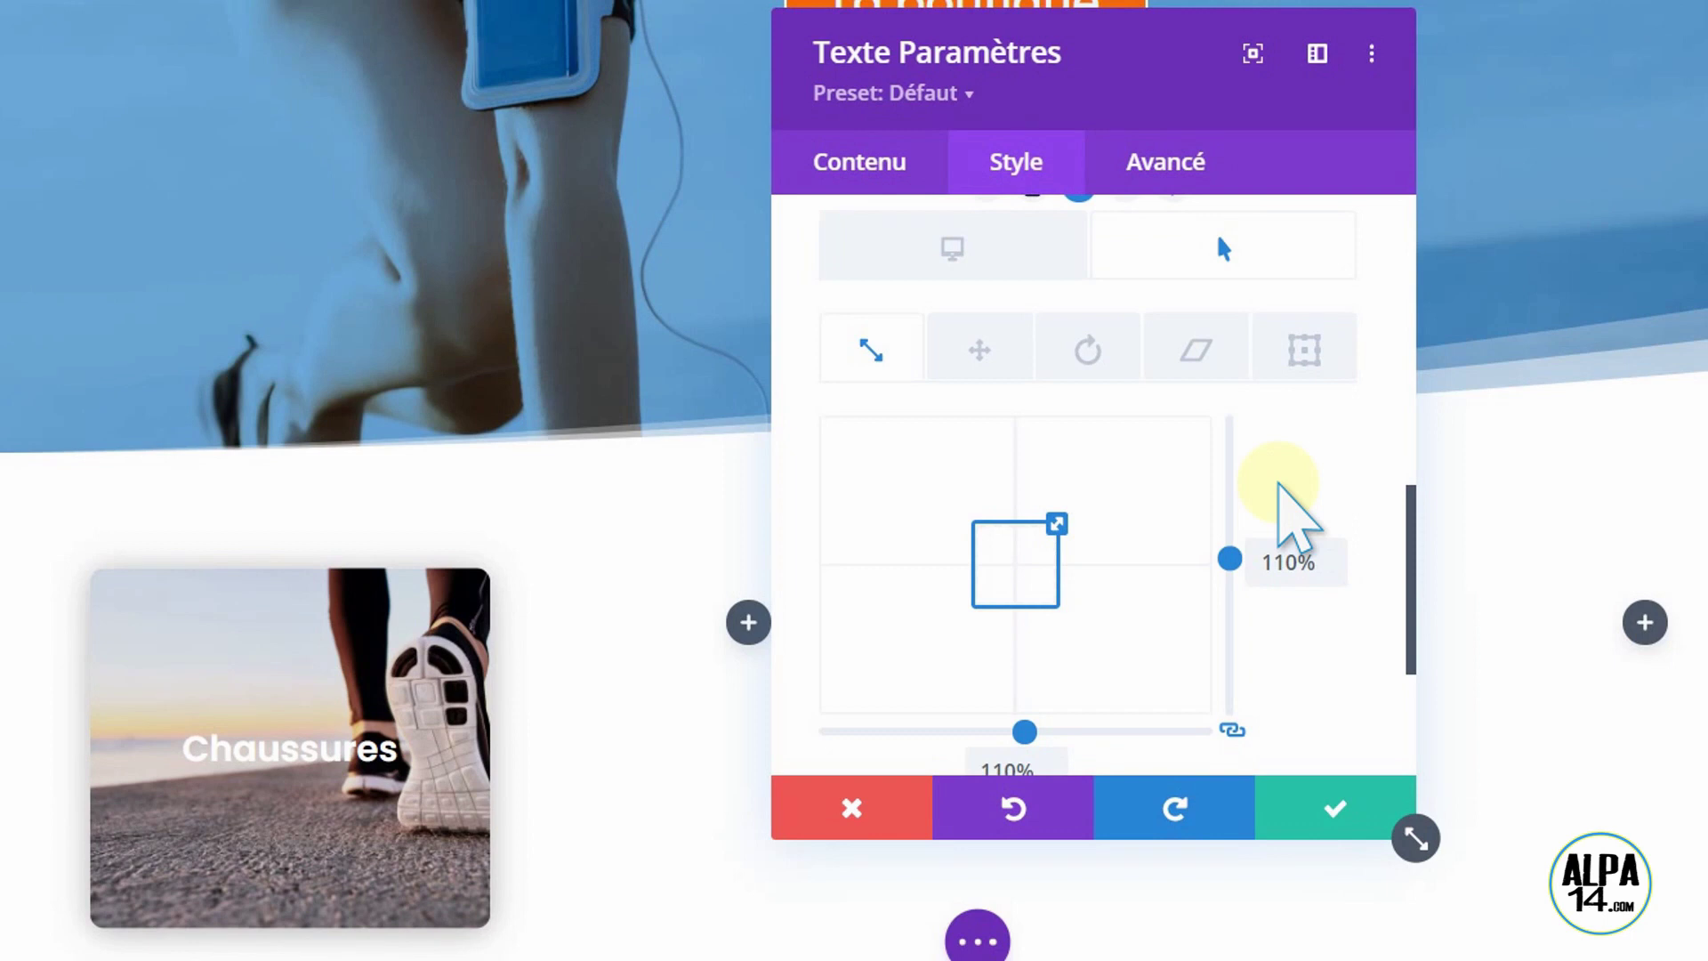
Step: Save the Chaussures module's settings and duplicate the module
{"action": "left_click", "coordinate": [1308, 810]}
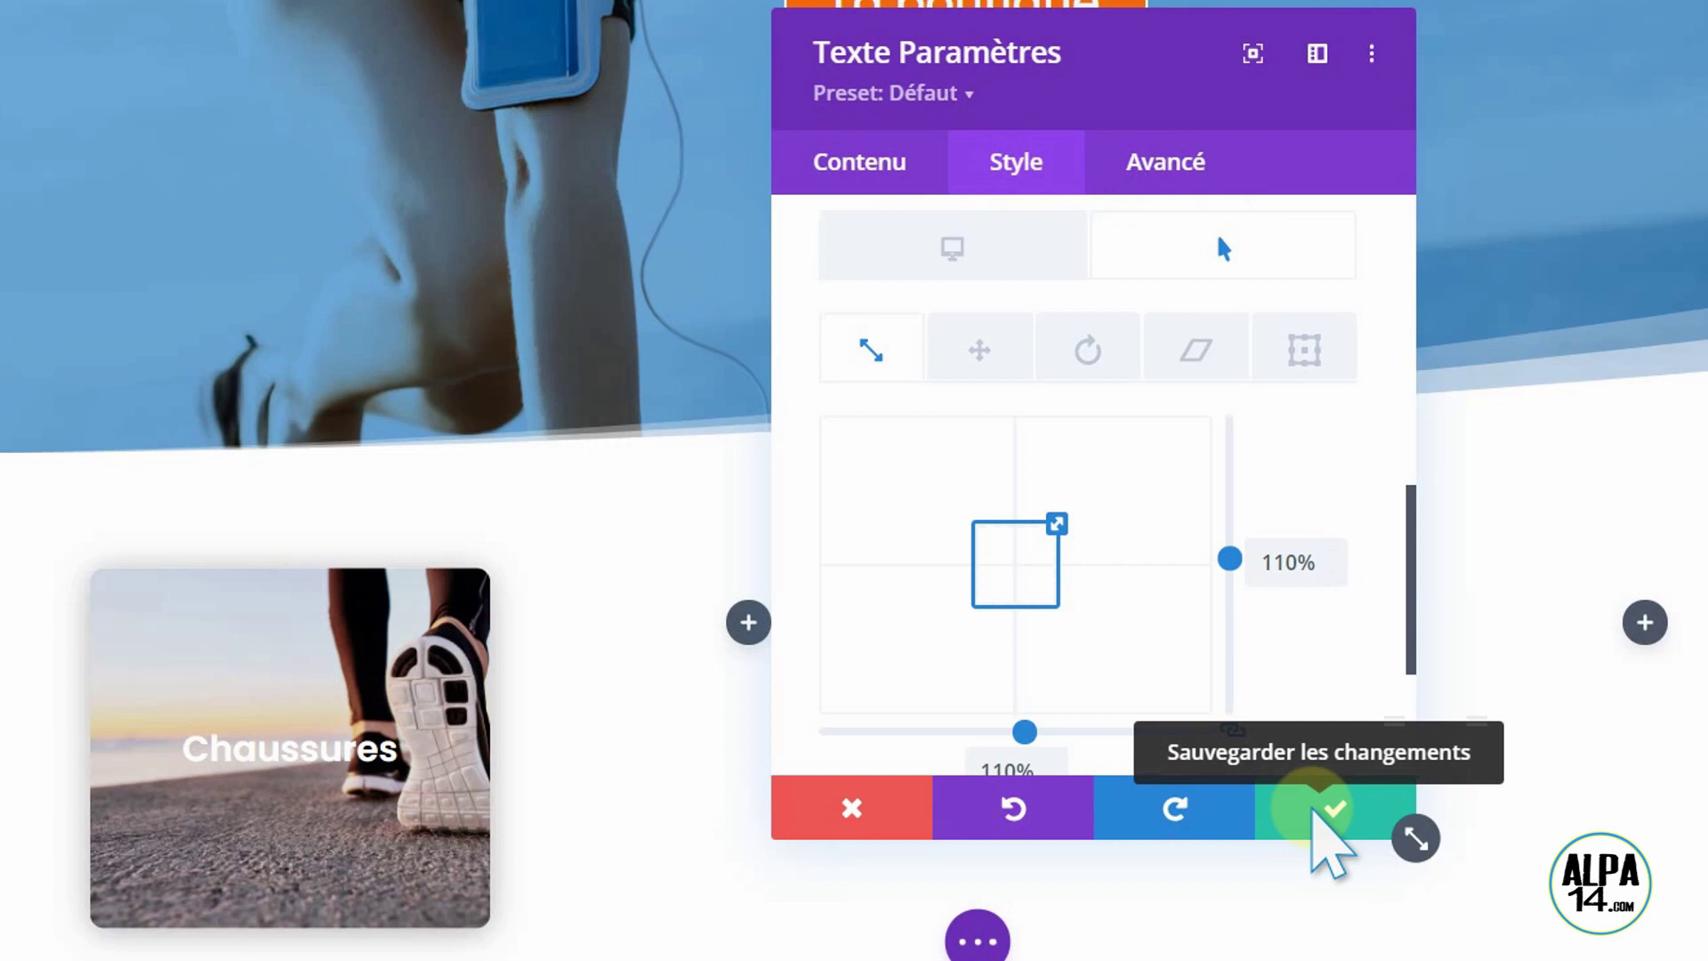
{"action": "scroll", "coordinate": [928, 717], "scroll_direction": "down", "scroll_amount": 4}
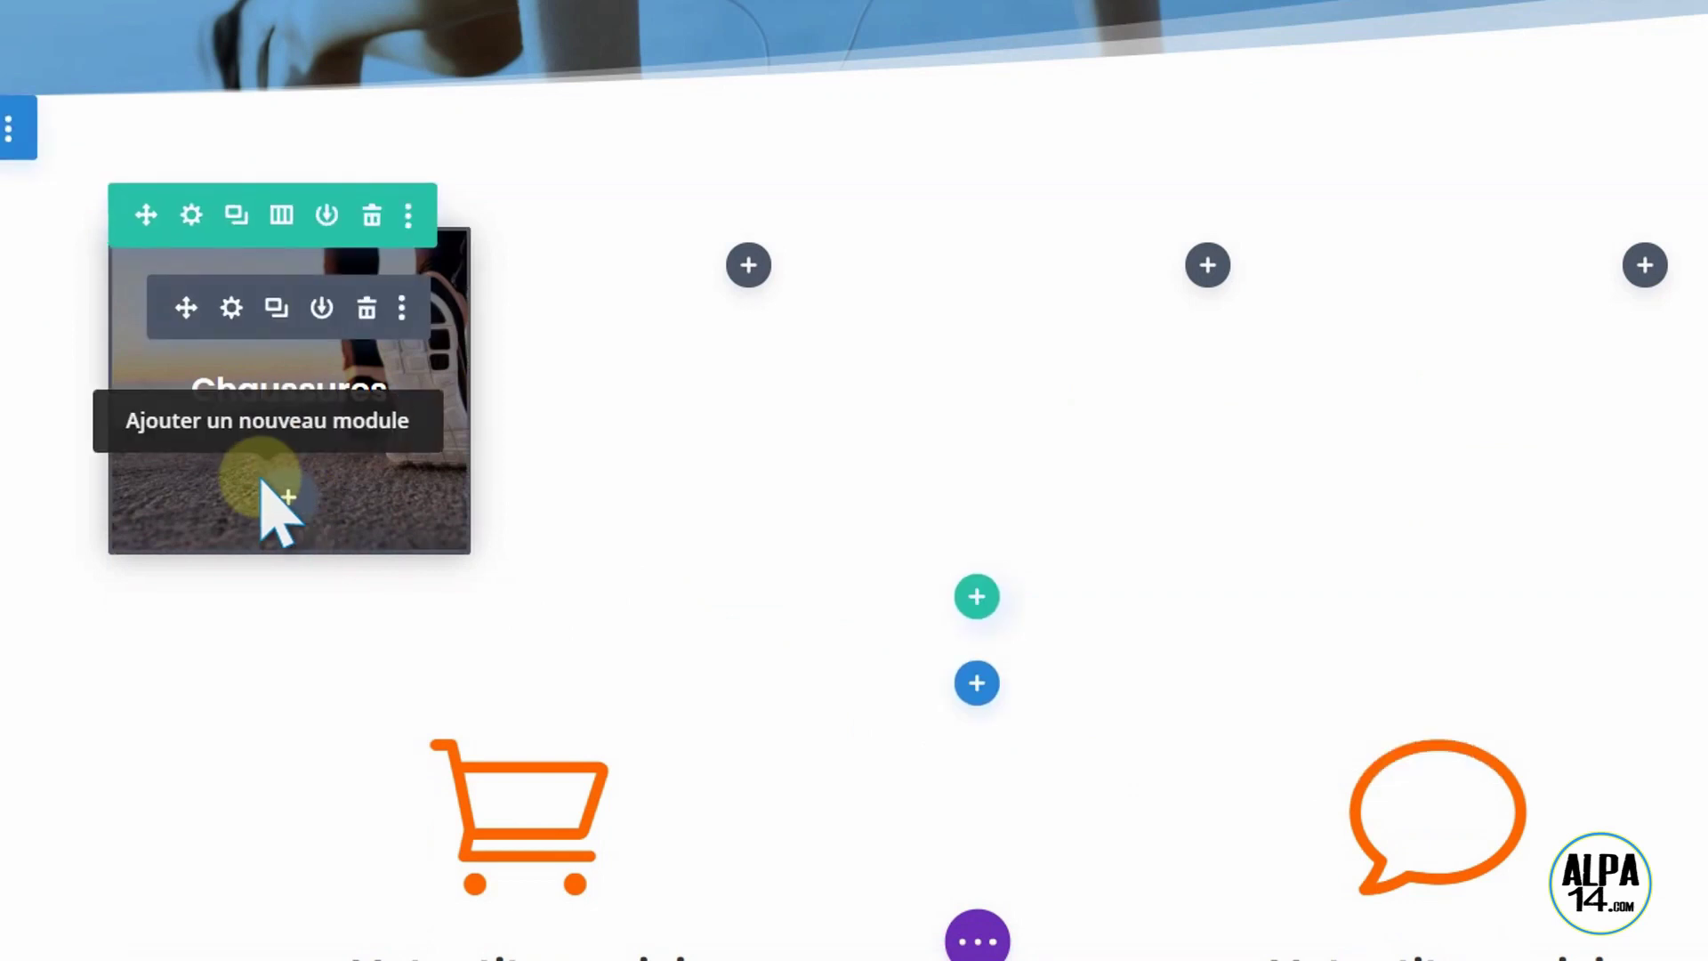
{"action": "left_click", "coordinate": [277, 309]}
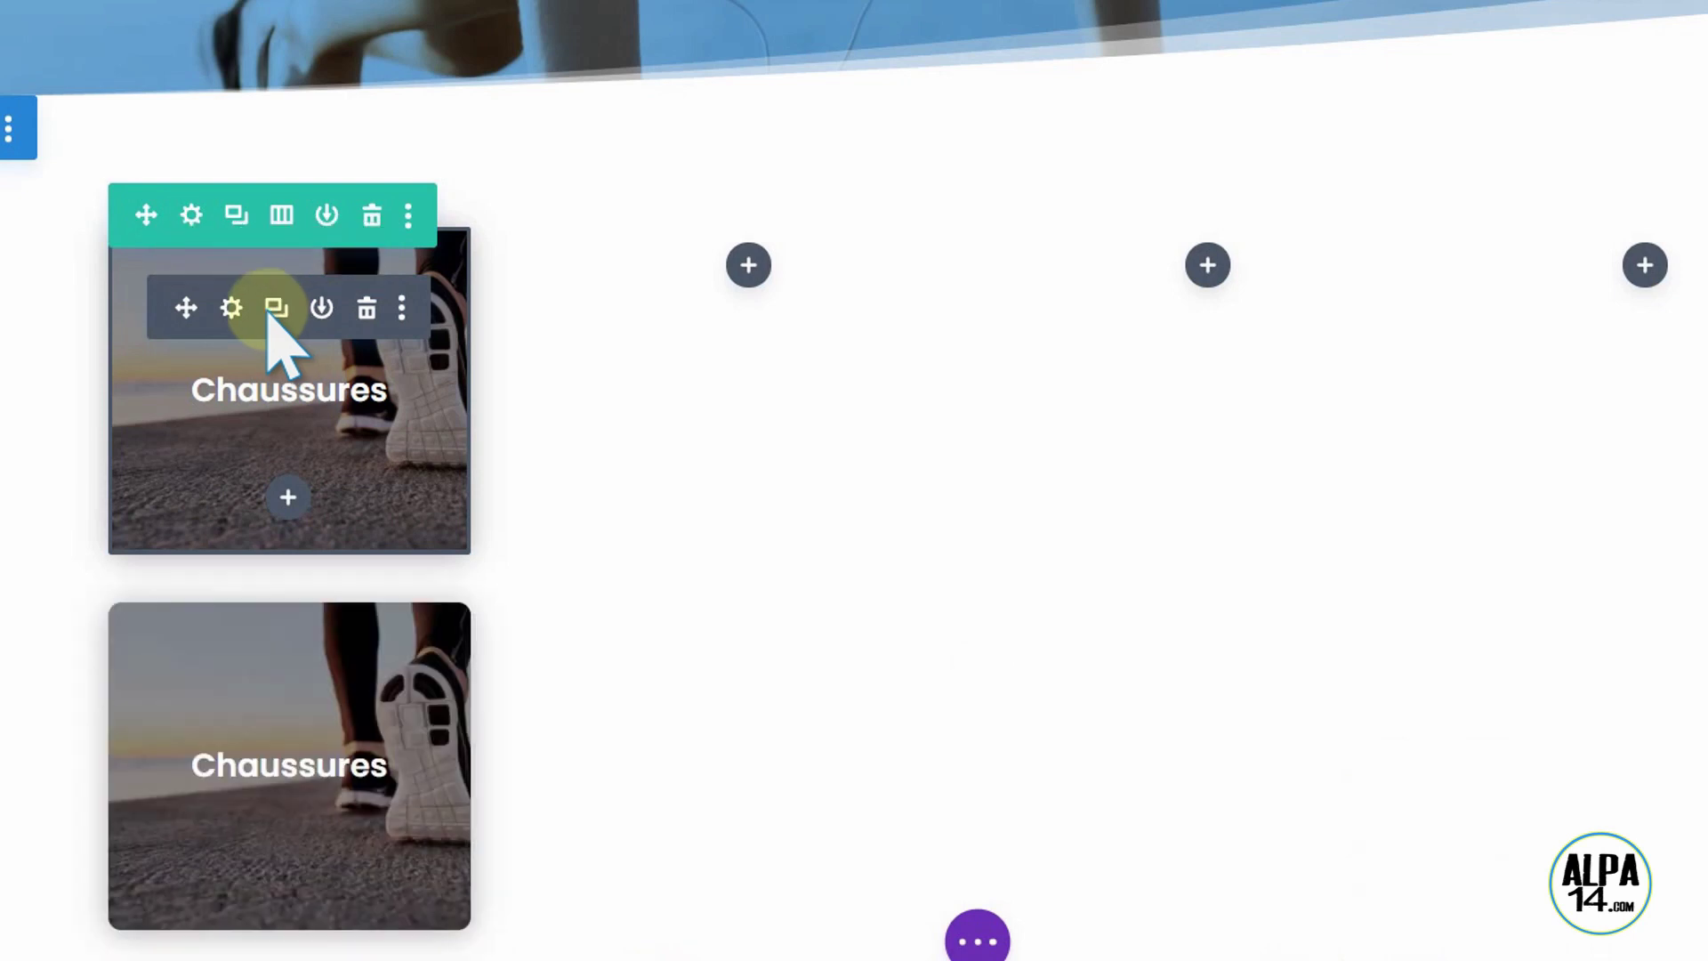
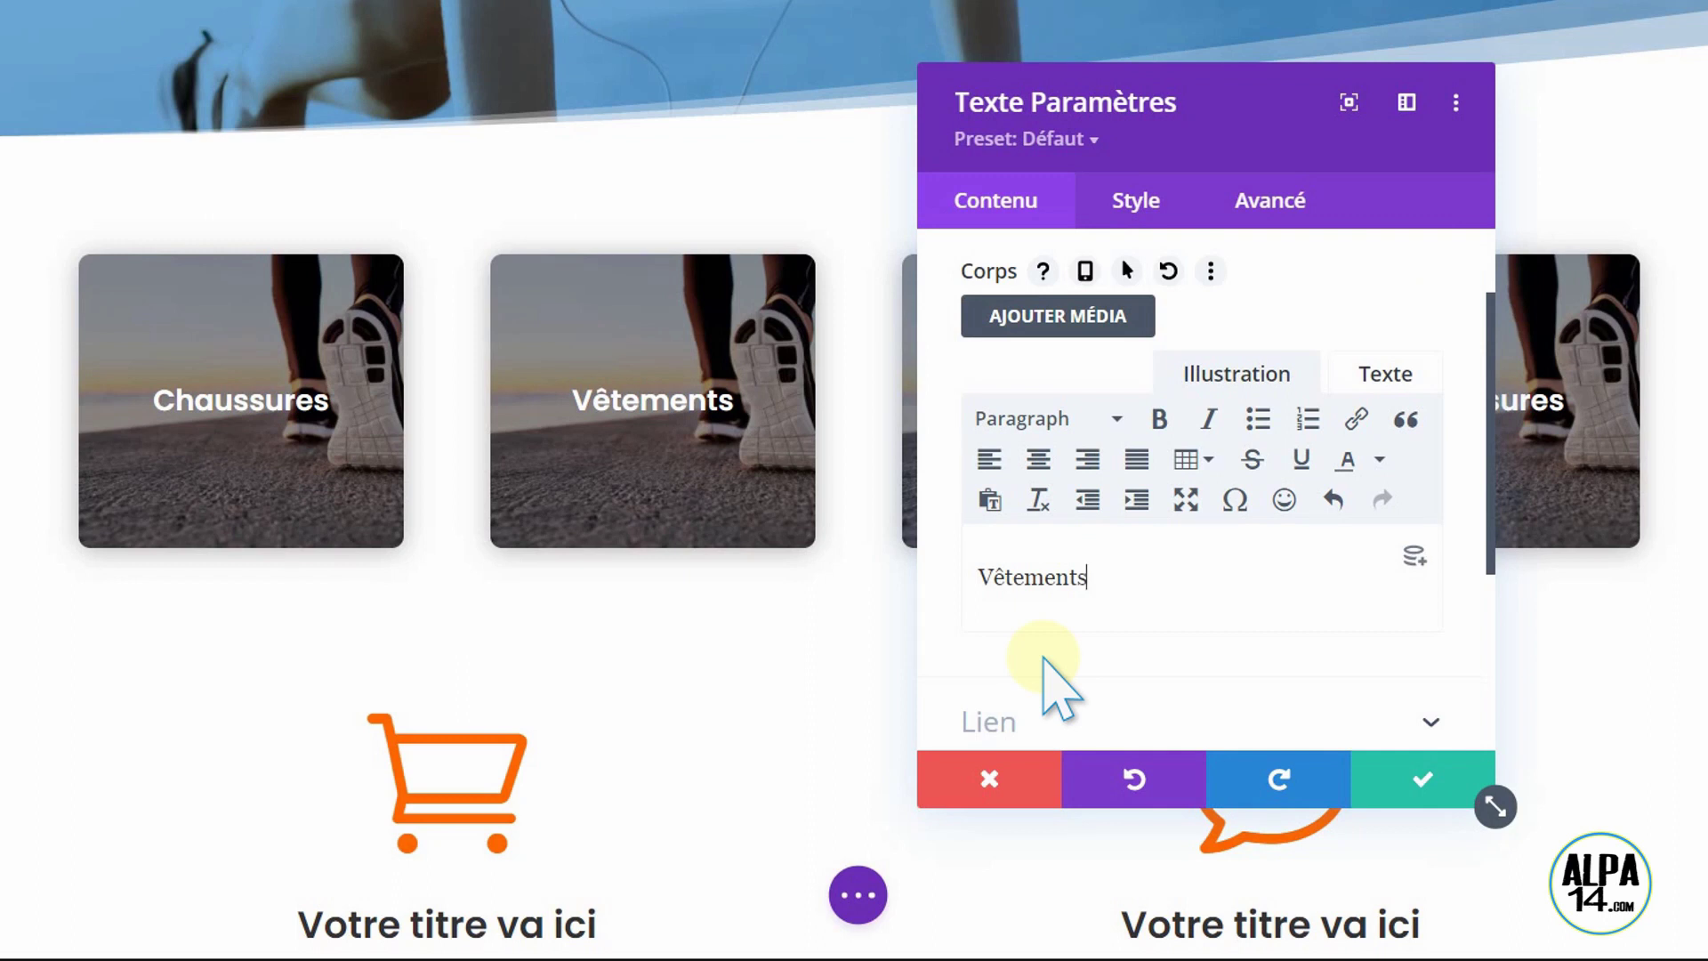
Step: Replace the Vêtements module's background shoe photo with vetements.jpg from the media library and save the module
{"action": "scroll", "coordinate": [1106, 679], "scroll_direction": "down", "scroll_amount": 2}
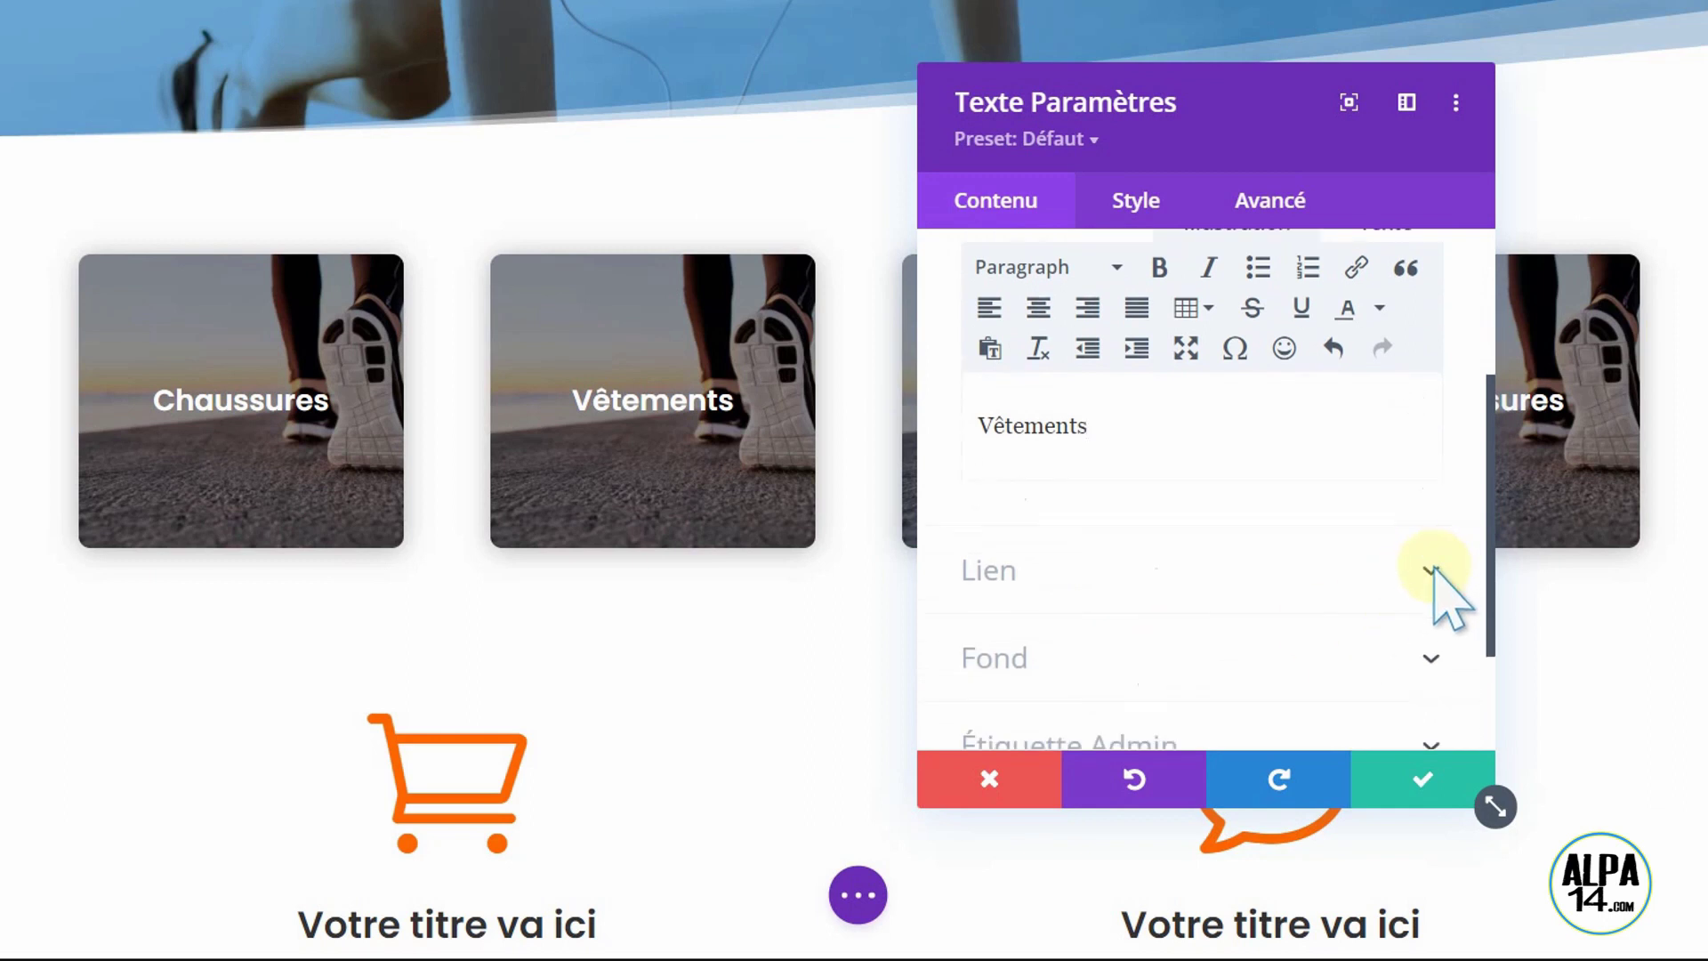
{"action": "left_click", "coordinate": [1431, 570]}
{"action": "scroll", "coordinate": [1495, 565], "scroll_direction": "down", "scroll_amount": 1}
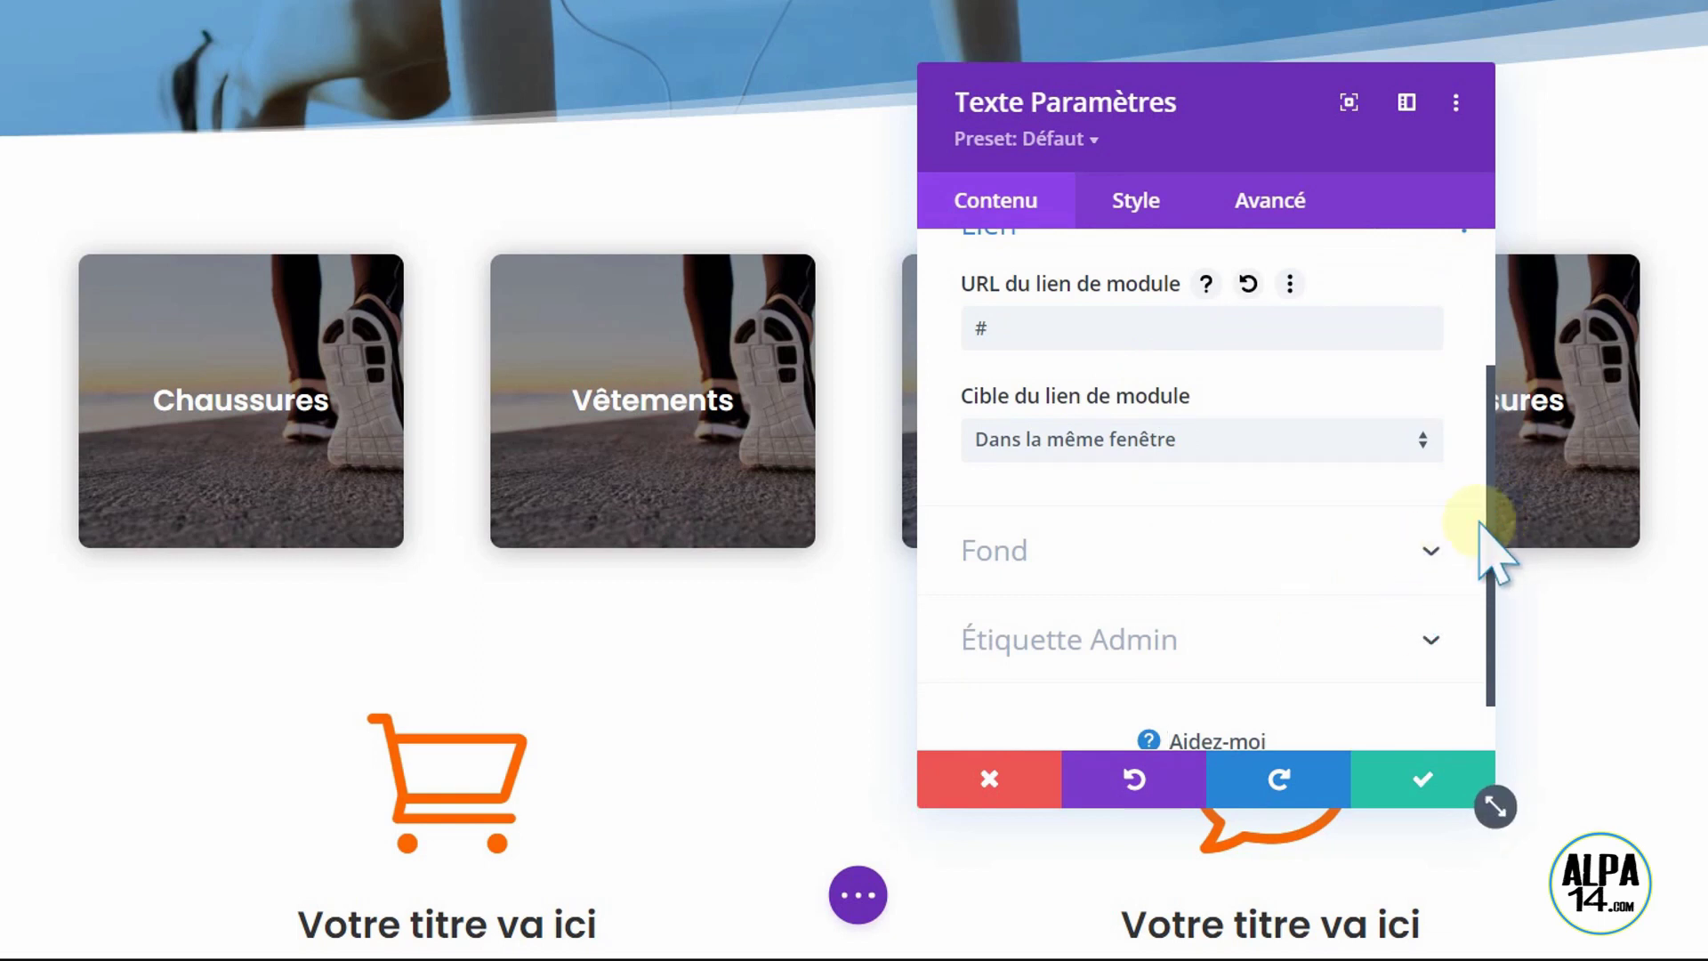
{"action": "left_click", "coordinate": [1431, 556]}
{"action": "scroll", "coordinate": [1491, 445], "scroll_direction": "down", "scroll_amount": 2}
{"action": "mouse_move", "coordinate": [1308, 561]}
{"action": "left_click", "coordinate": [1355, 445]}
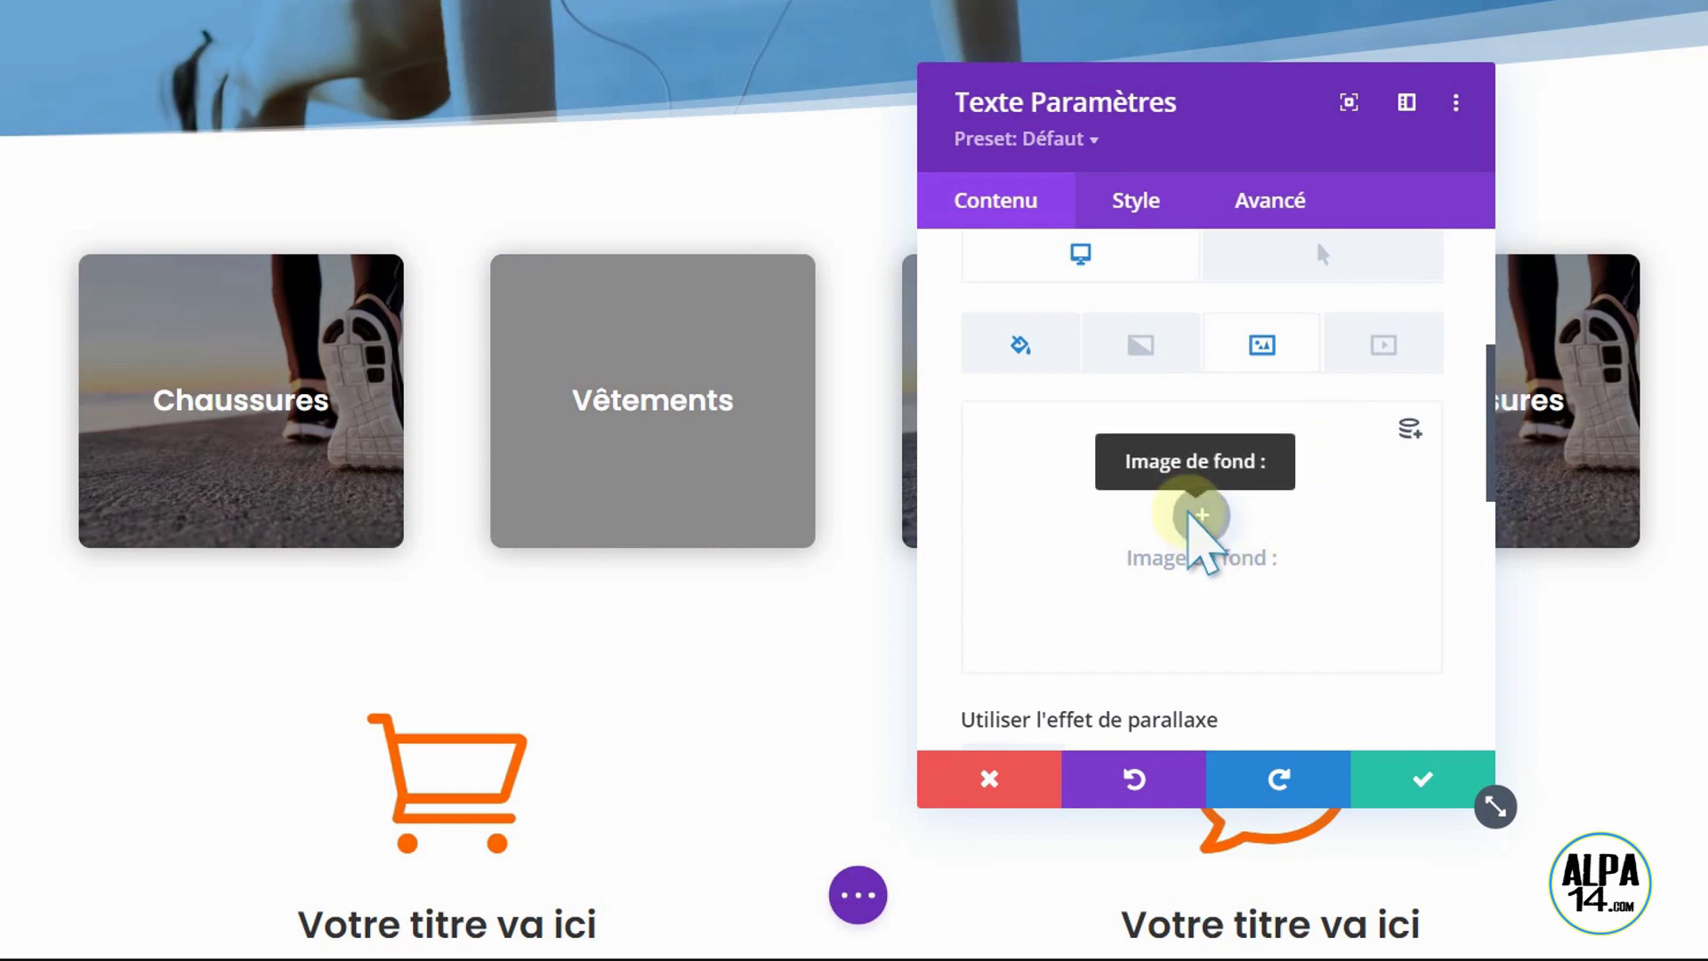
{"action": "left_click", "coordinate": [1192, 516]}
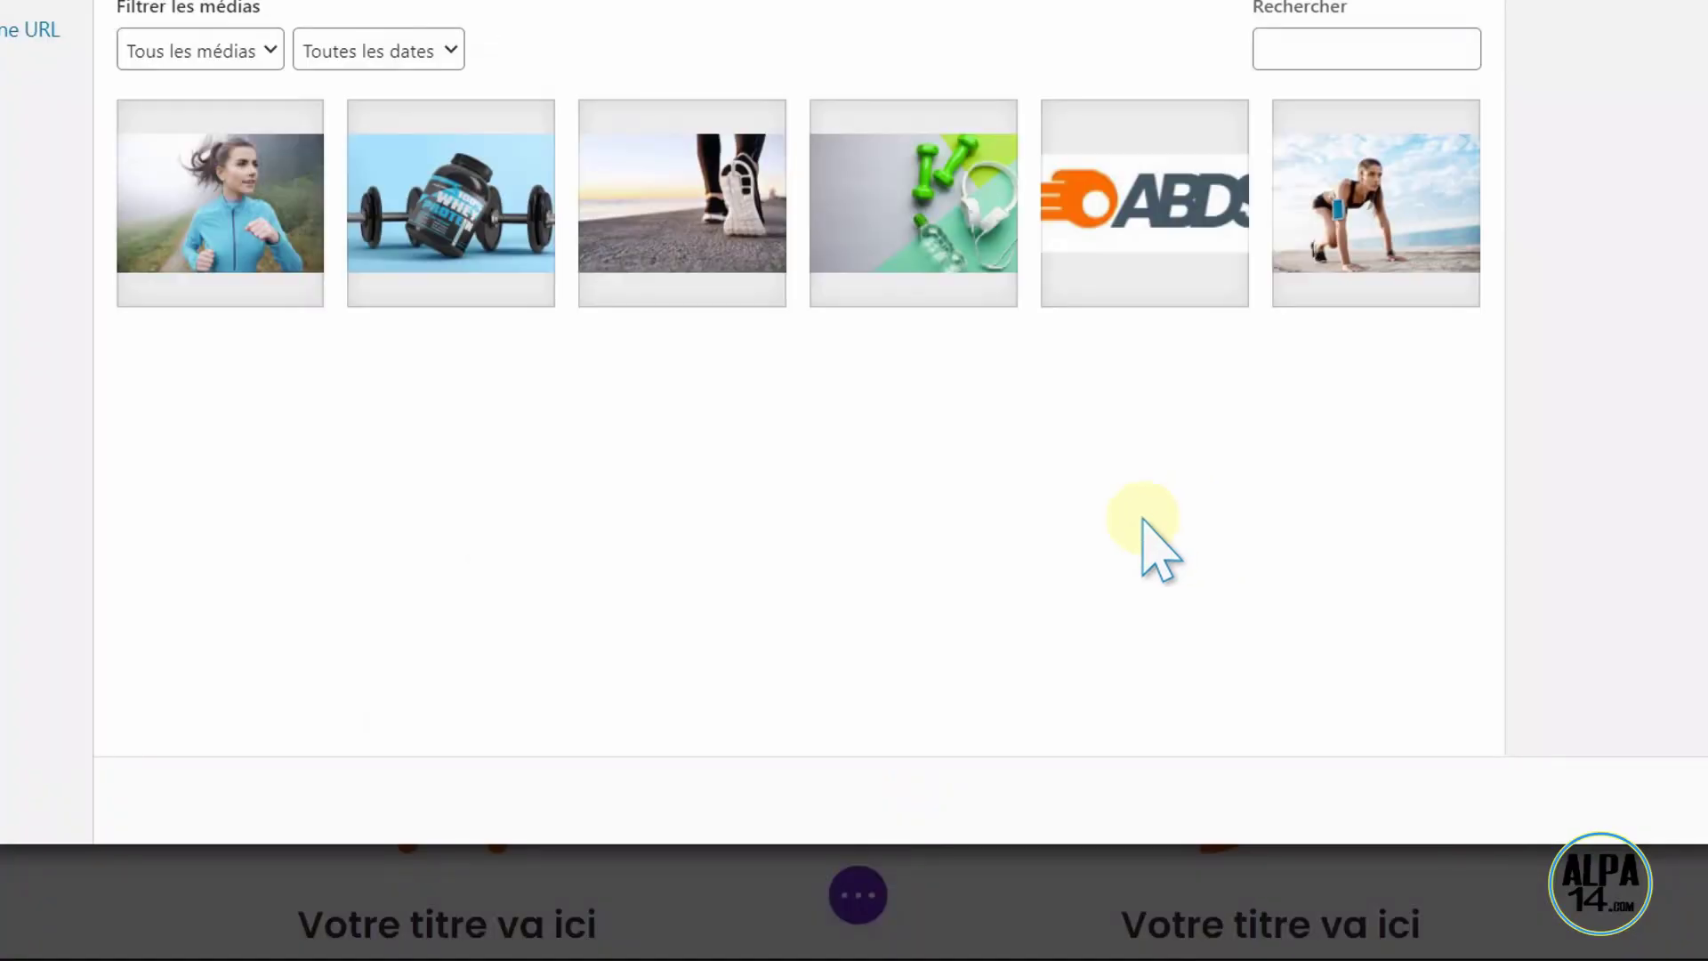
{"action": "left_click", "coordinate": [235, 213]}
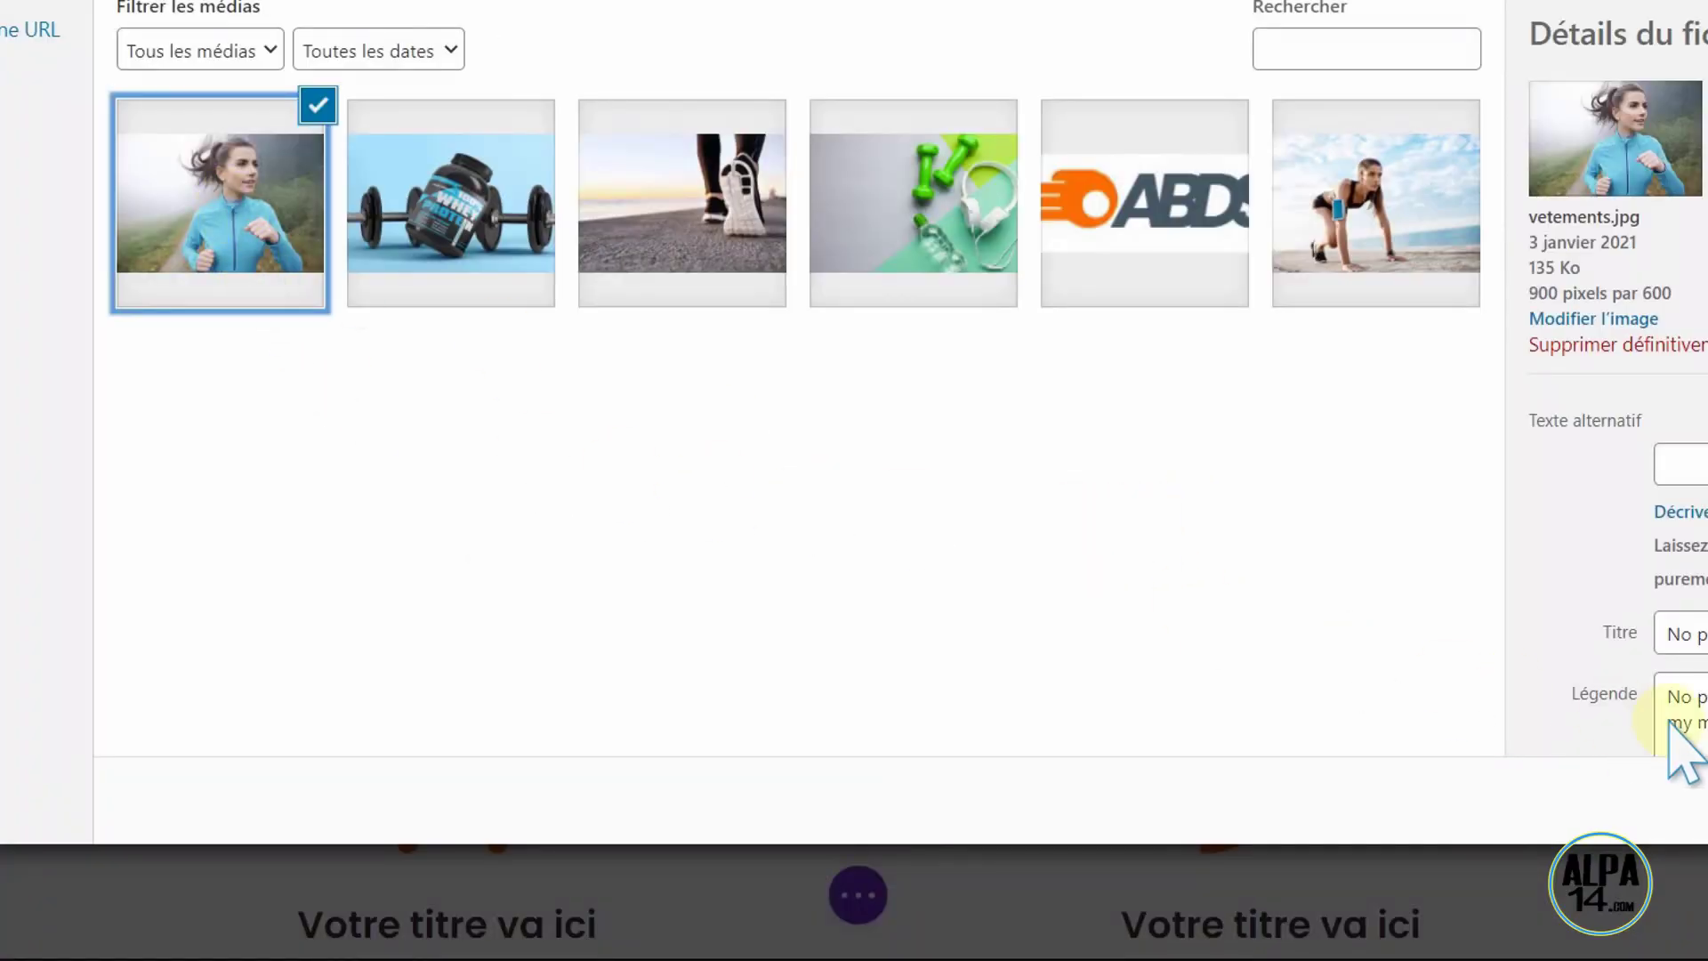
{"action": "left_click", "coordinate": [1703, 800]}
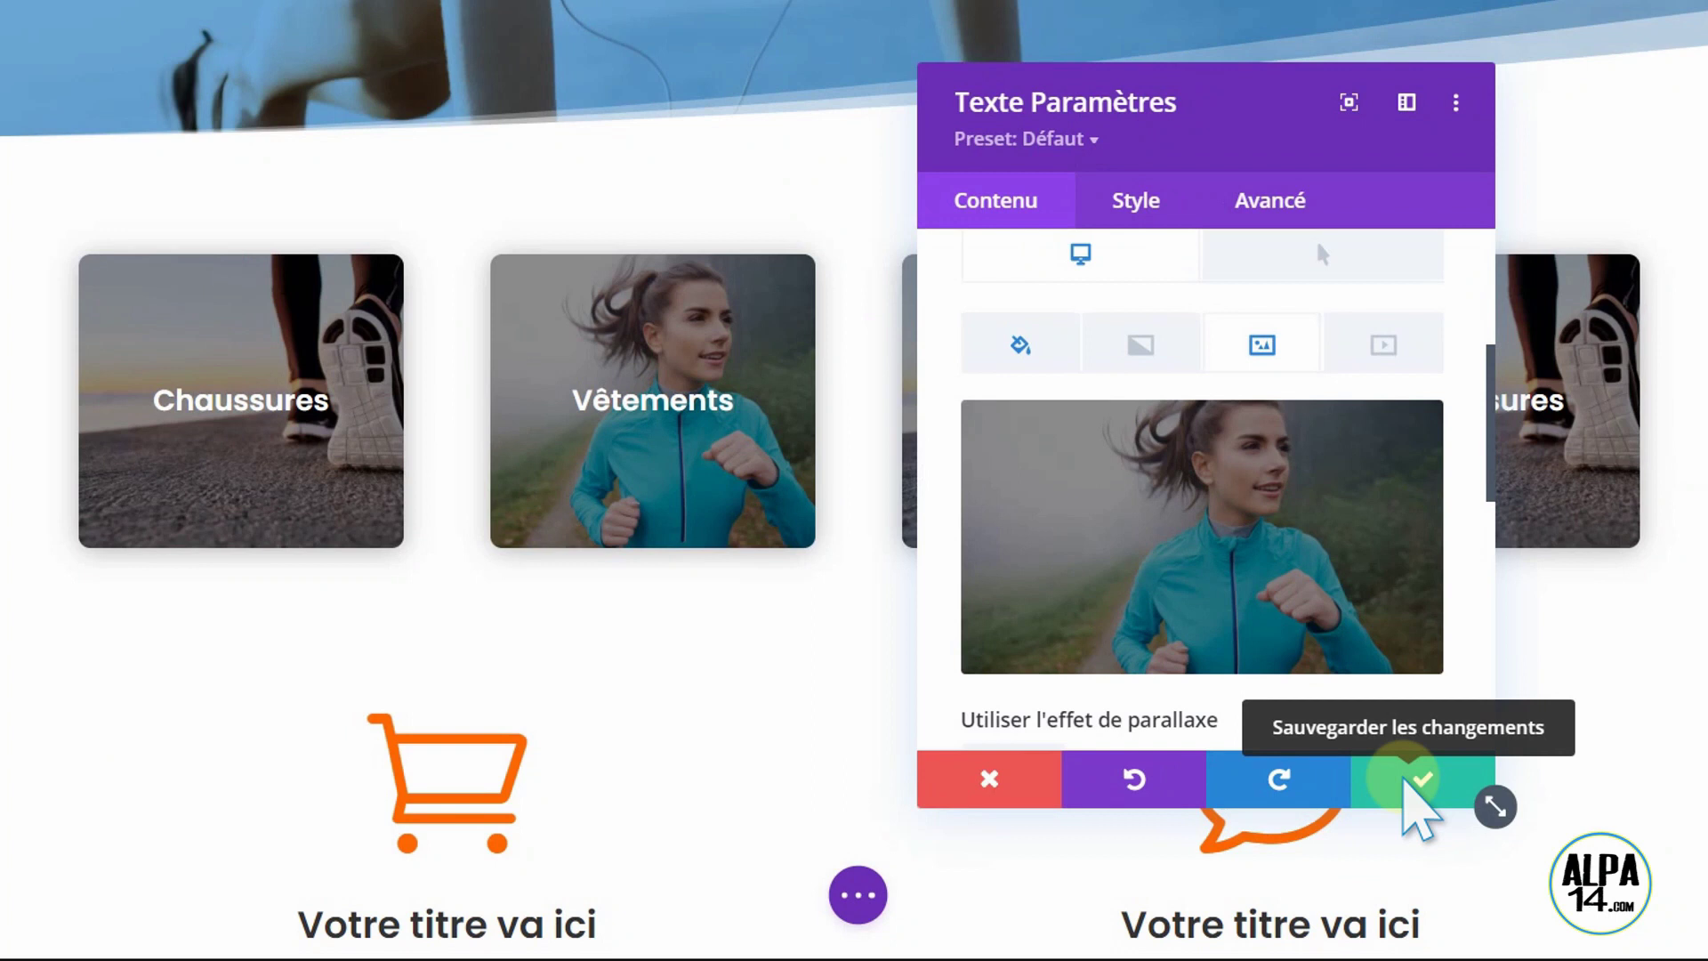
{"action": "left_click", "coordinate": [1404, 775]}
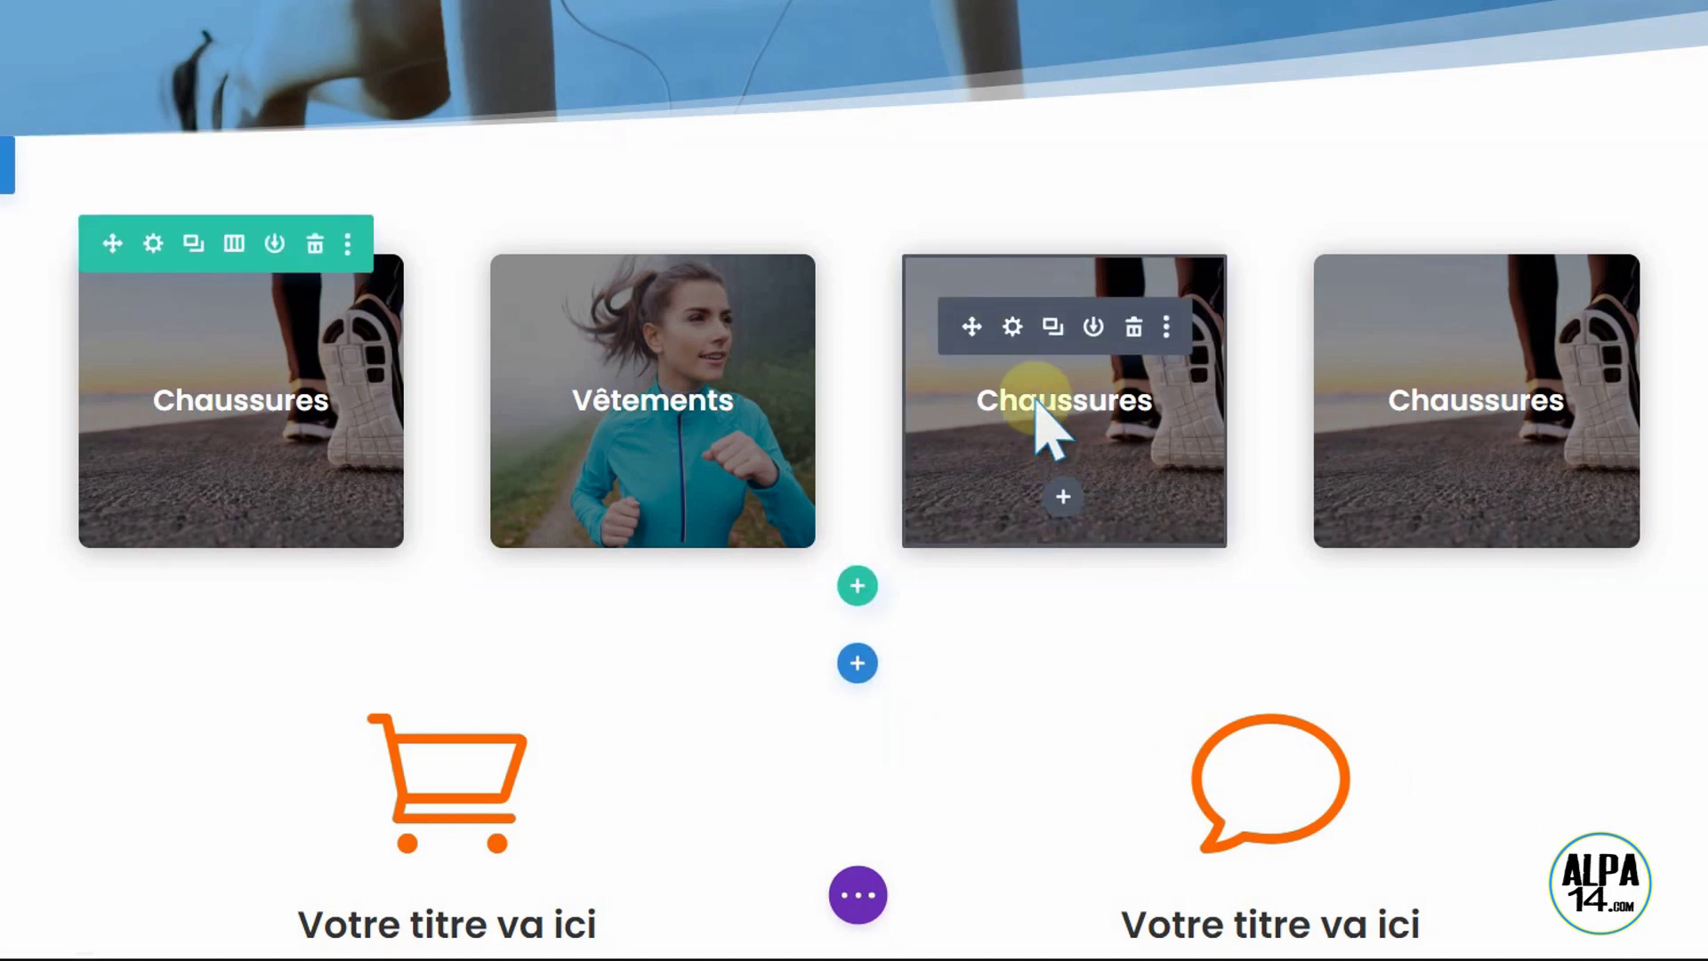
Step: Replace the text of the third banner in the row with "Articles divers"
{"action": "left_click", "coordinate": [1013, 326]}
{"action": "left_click_drag", "start_coordinate": [1206, 88], "coordinate": [565, 93]}
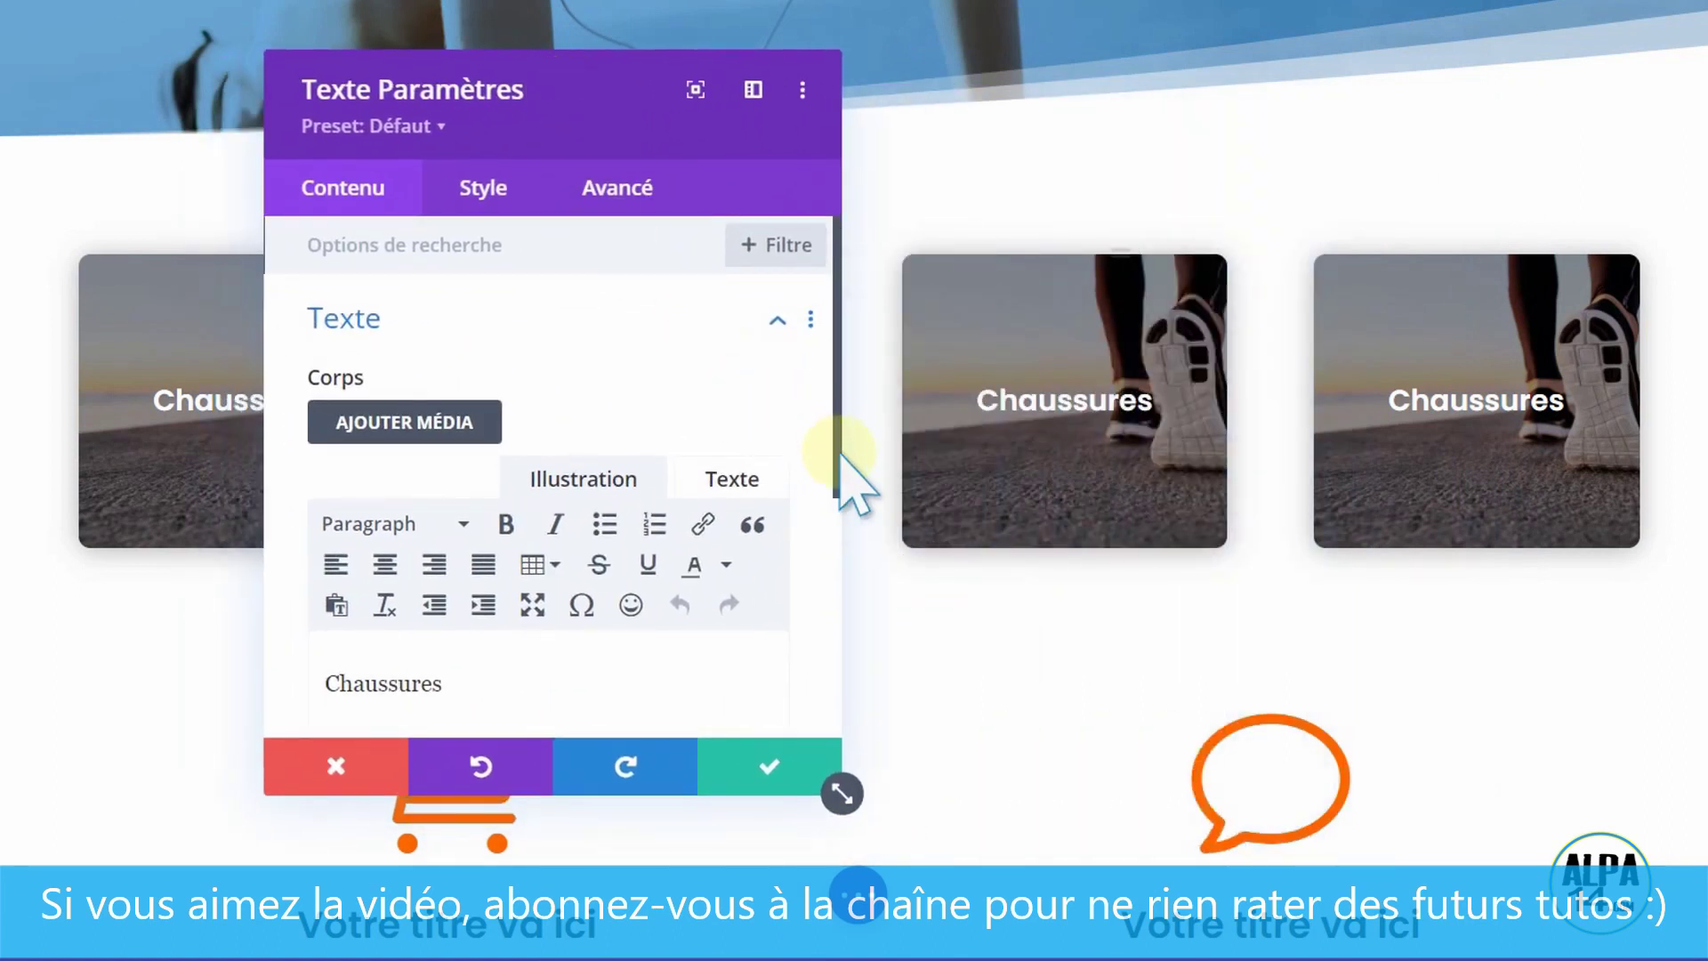
{"action": "left_click_drag", "start_coordinate": [834, 452], "coordinate": [835, 522]}
{"action": "left_click", "coordinate": [477, 536]}
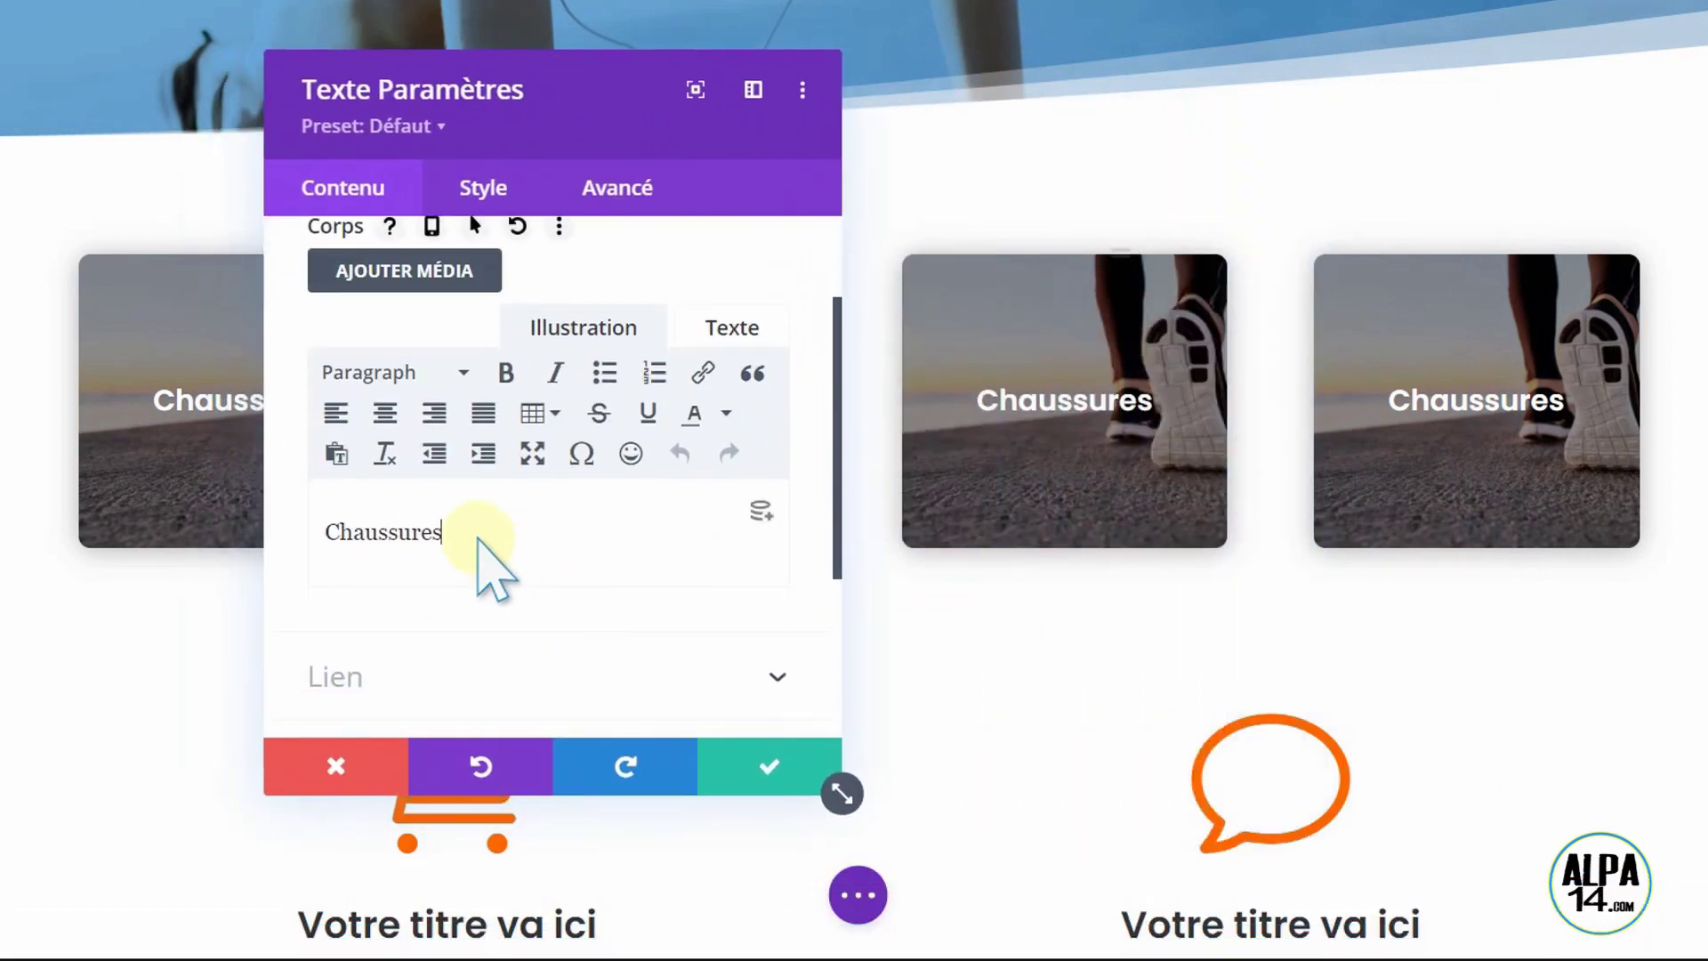
{"action": "key", "text": "BackSpace"}
{"action": "key", "text": "BackSpace"}
{"action": "key", "text": "BackSpace"}
{"action": "key", "text": "BackSpace"}
{"action": "key", "text": "BackSpace"}
{"action": "key", "text": "BackSpace"}
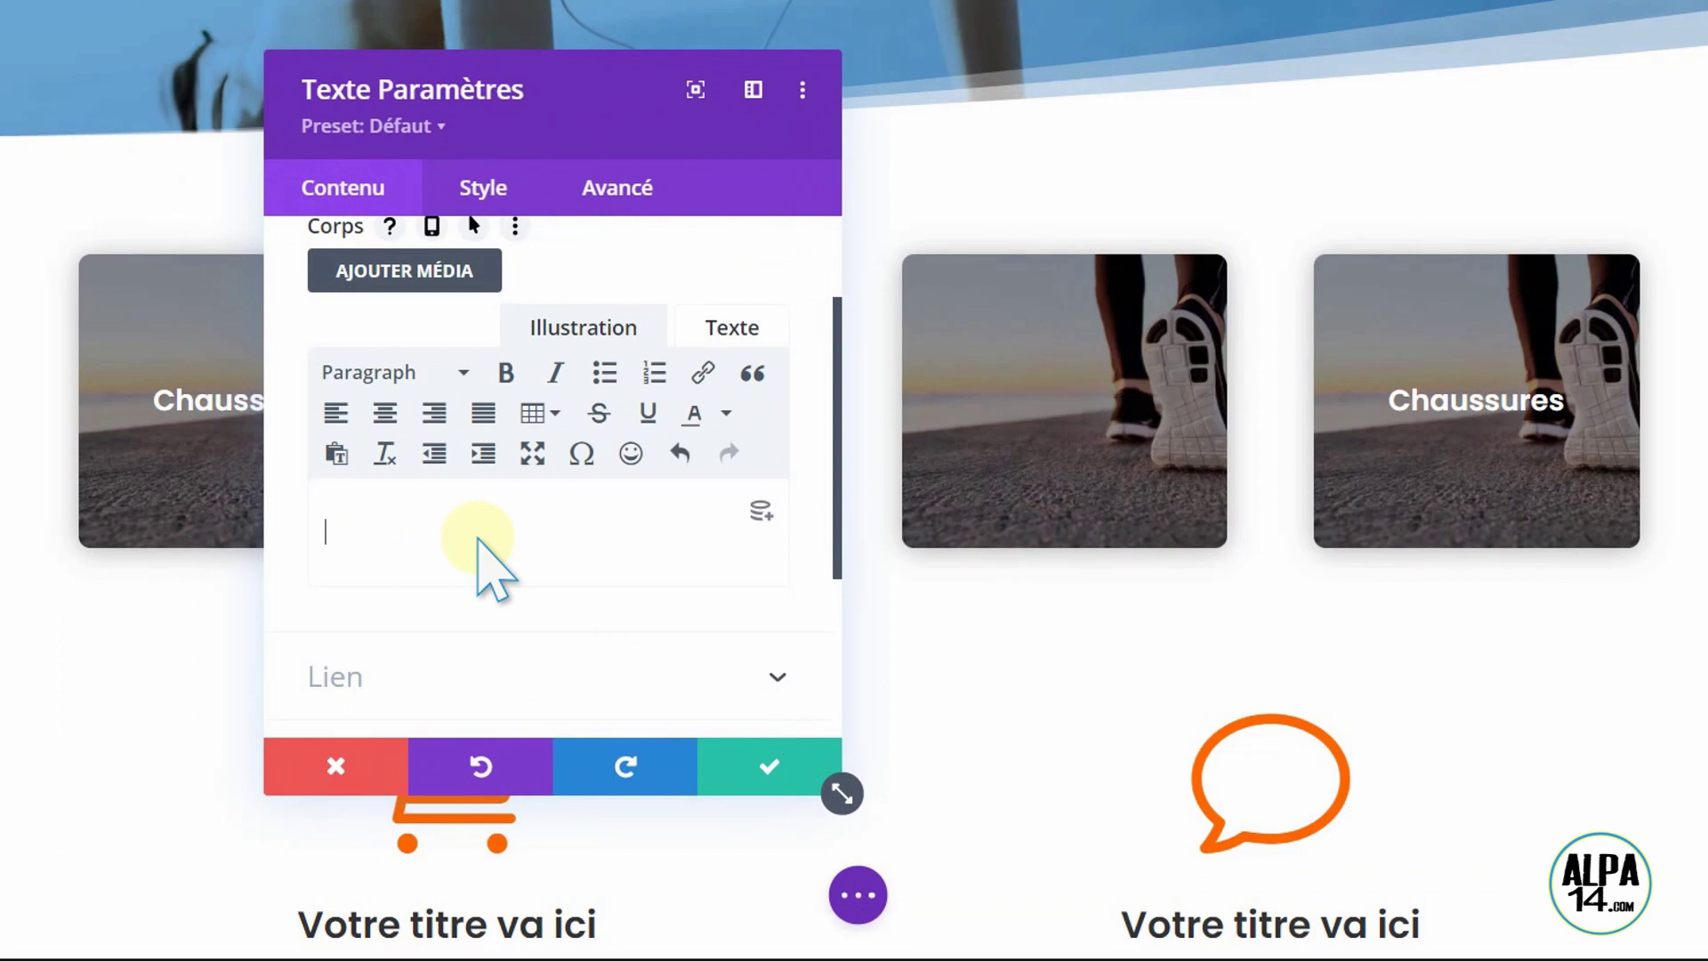
{"action": "type", "text": "Articles divers"}
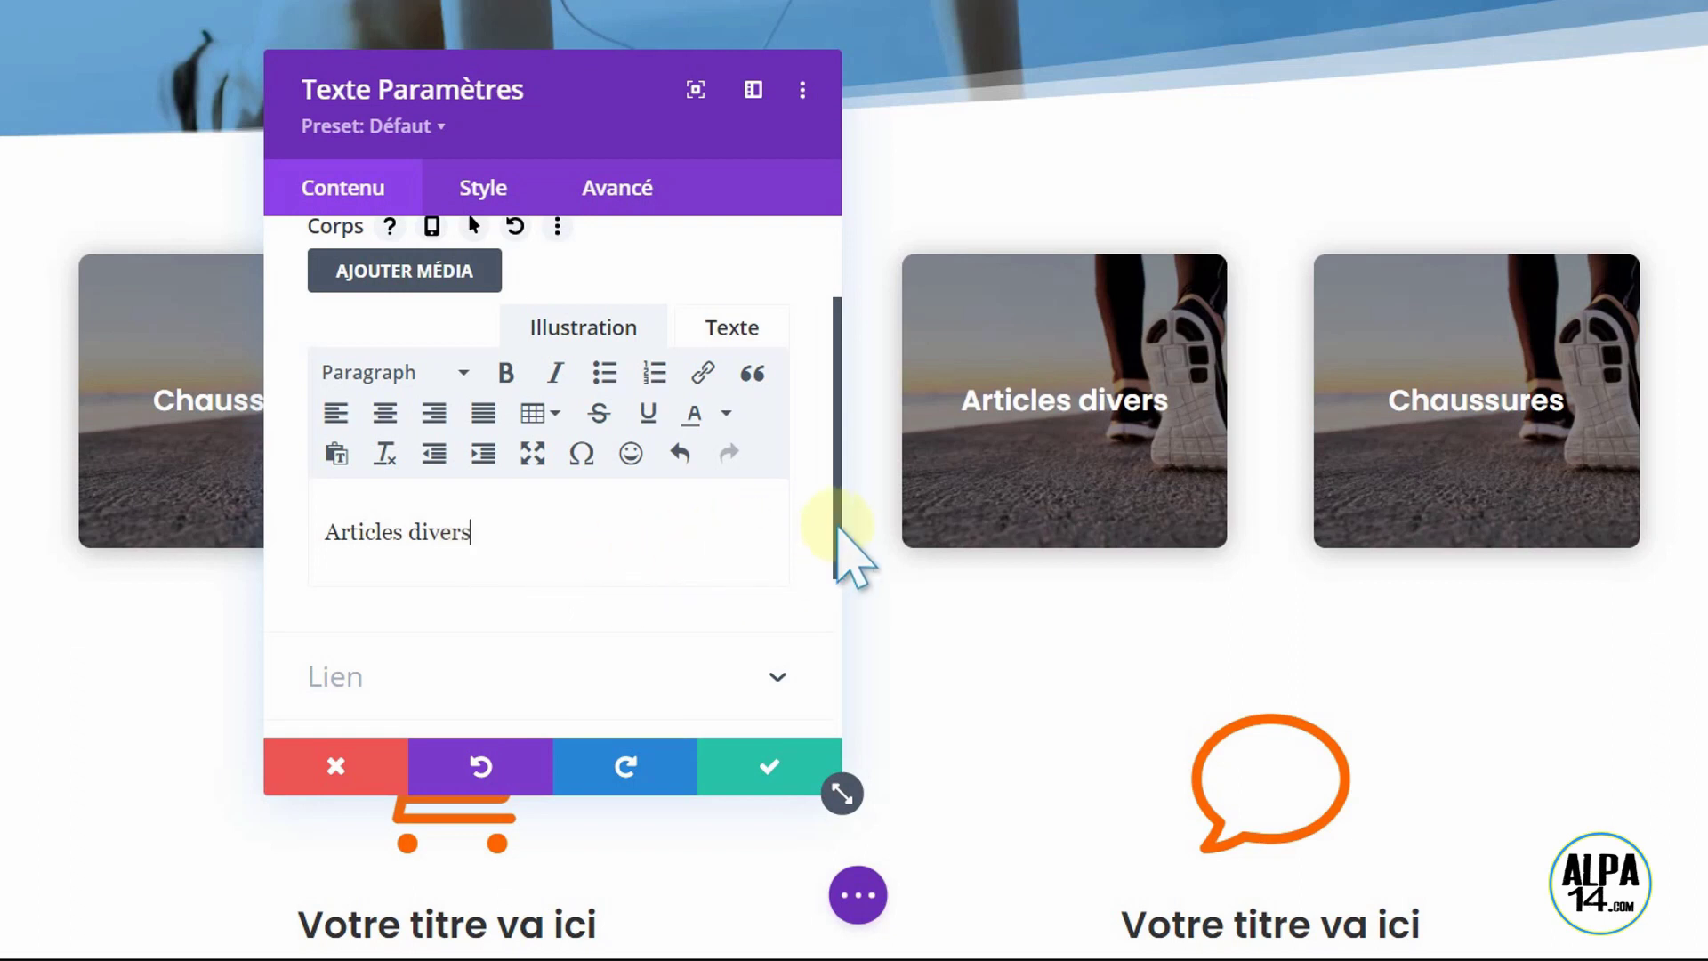
Step: Replace the Articles divers module's background shoe photo with the green dumbbells and headphones image from the media library and save the module
{"action": "scroll", "coordinate": [837, 529], "scroll_direction": "down", "scroll_amount": 3}
{"action": "left_click", "coordinate": [776, 539]}
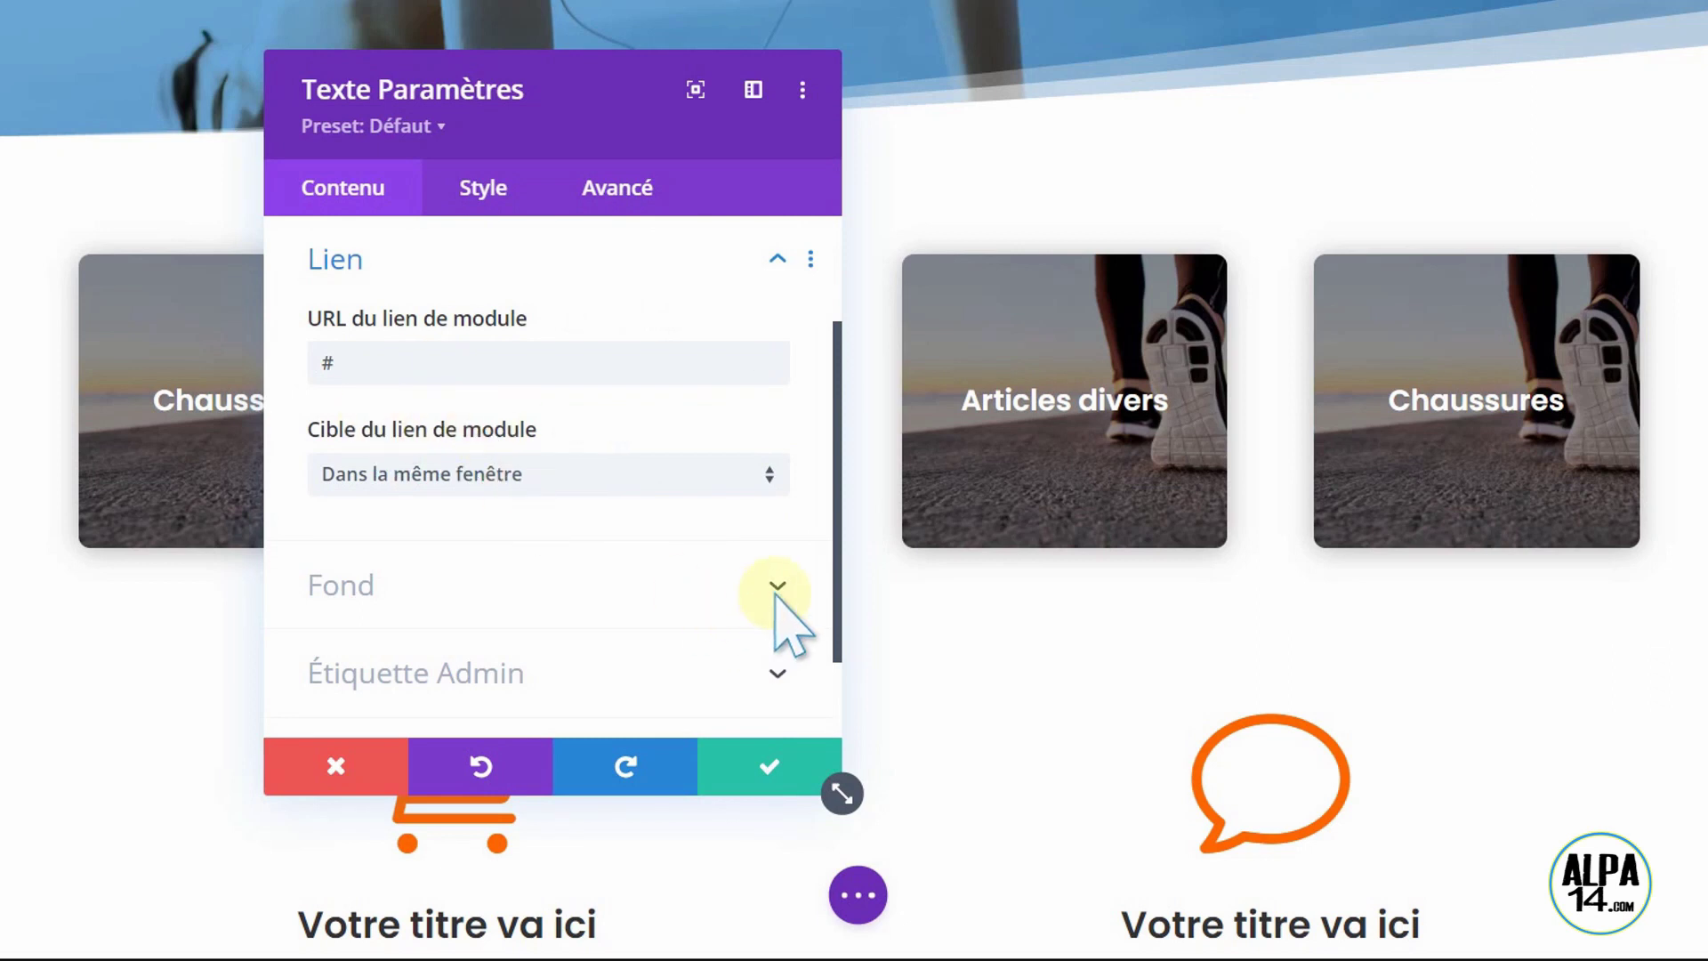
{"action": "left_click", "coordinate": [776, 587]}
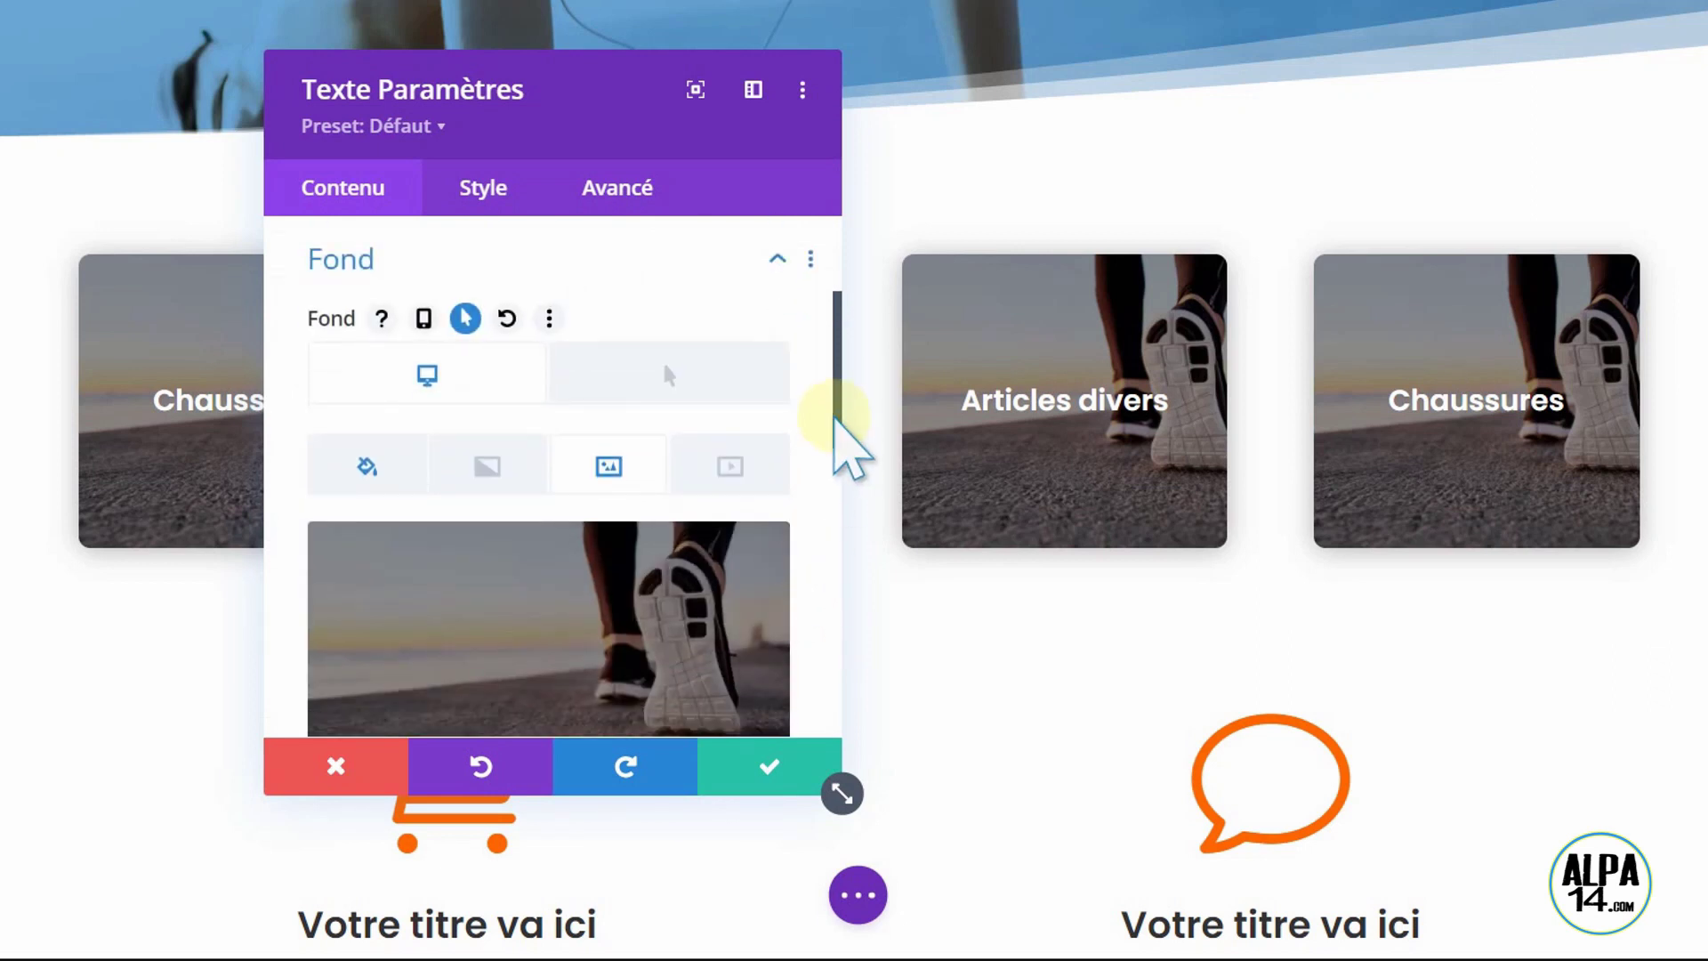
{"action": "scroll", "coordinate": [836, 476], "scroll_direction": "down", "scroll_amount": 3}
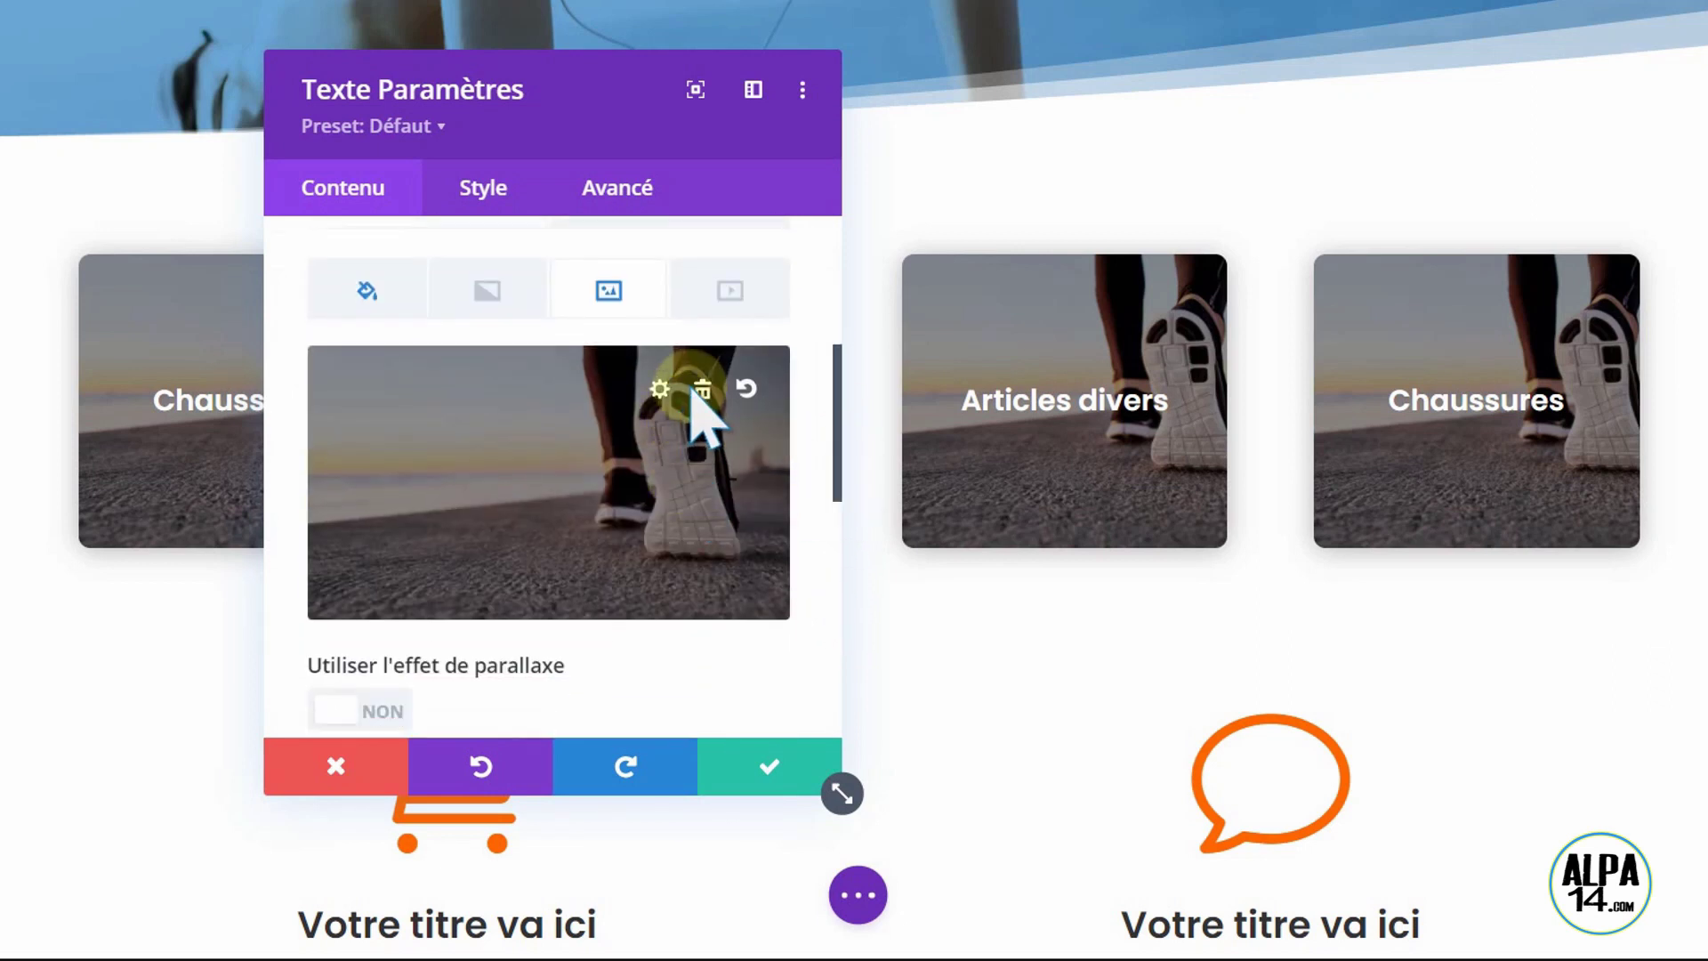
{"action": "left_click", "coordinate": [693, 389]}
{"action": "left_click", "coordinate": [547, 485]}
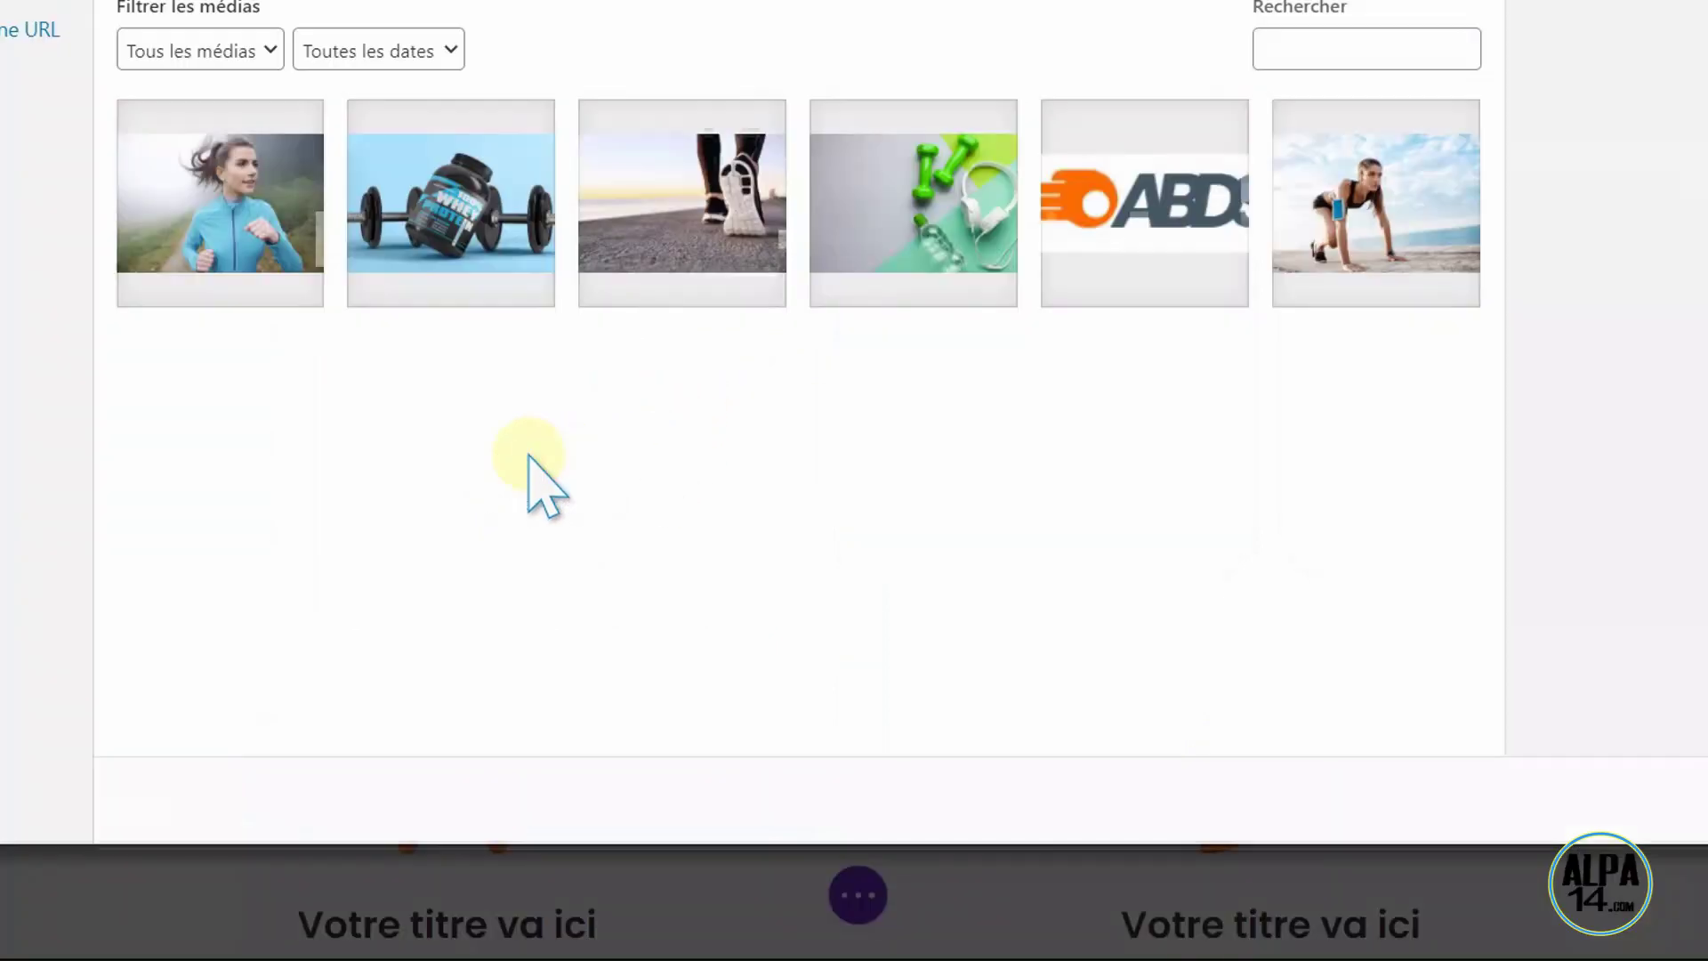
{"action": "left_click", "coordinate": [890, 213]}
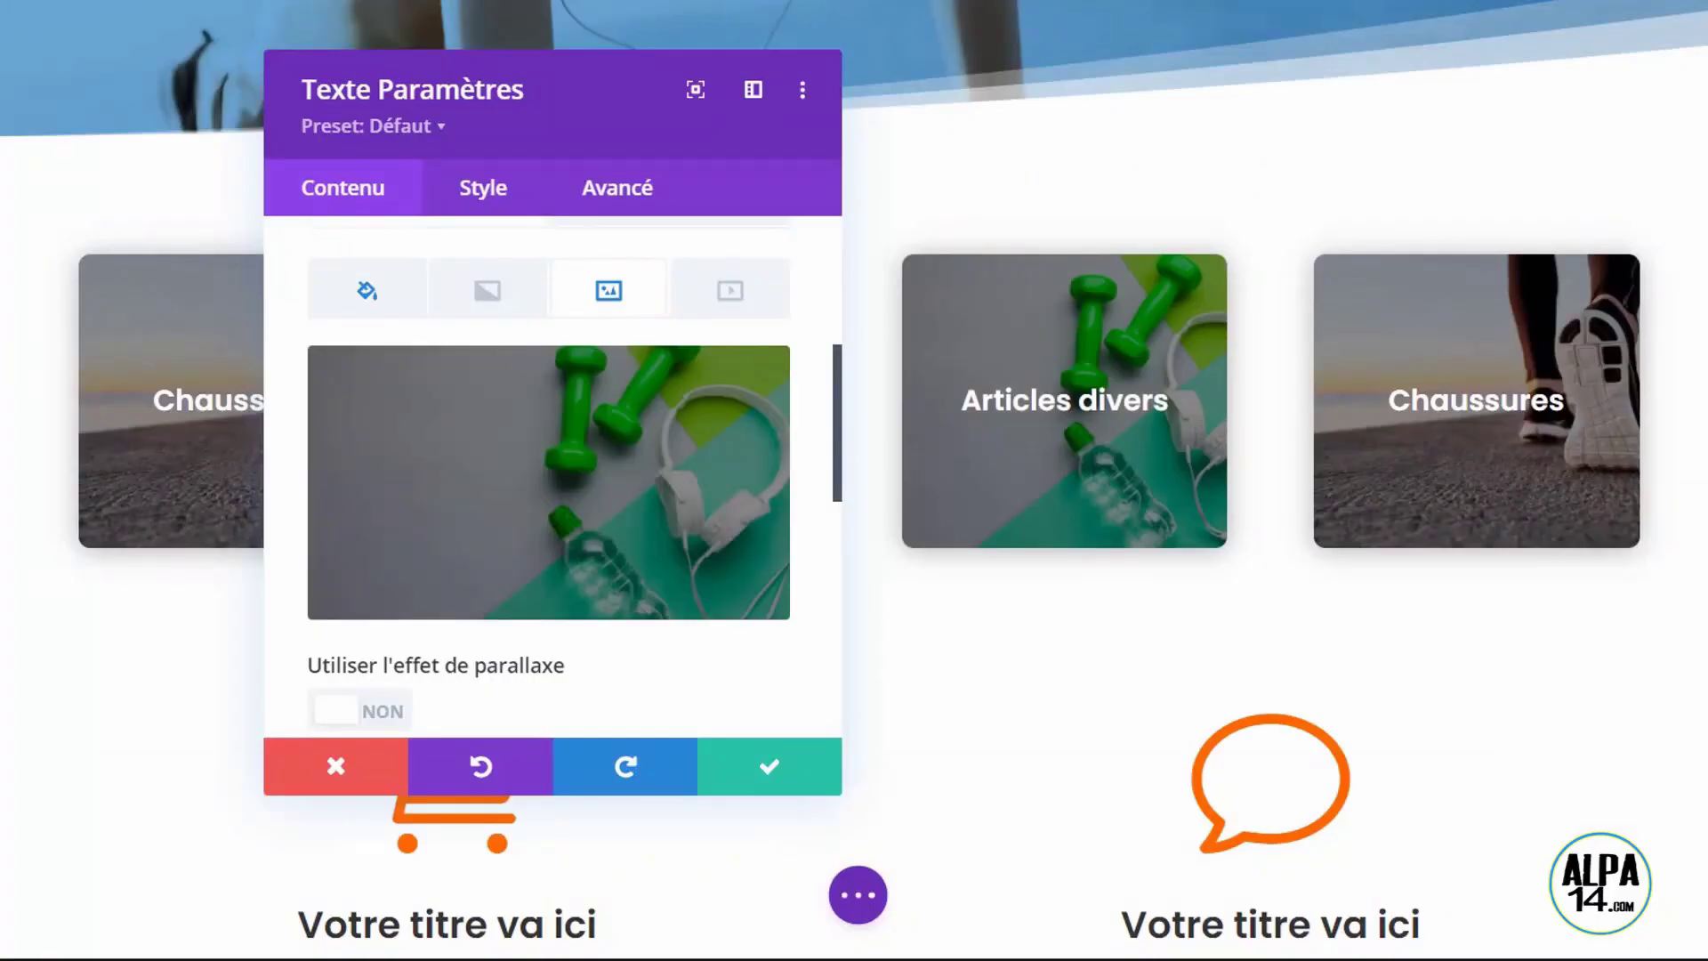
{"action": "left_click", "coordinate": [770, 772]}
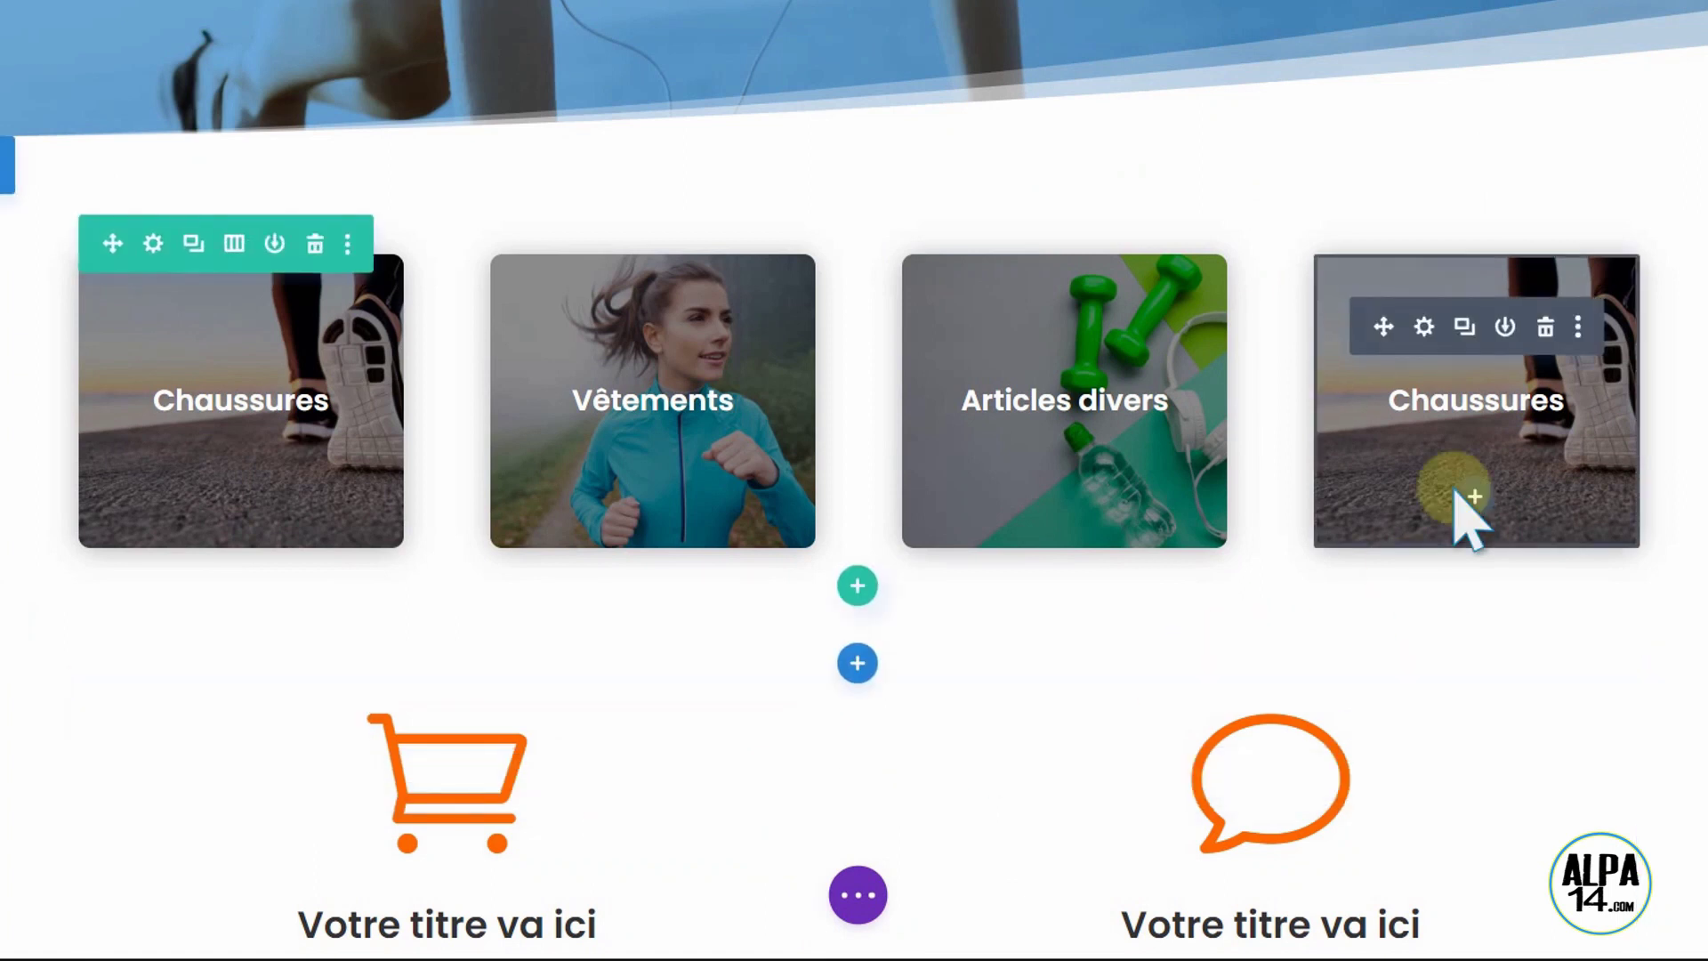
Step: Replace the text of the fourth banner in the row with "Nutrition"
{"action": "left_click", "coordinate": [1425, 327]}
{"action": "left_click_drag", "start_coordinate": [587, 98], "coordinate": [957, 77]}
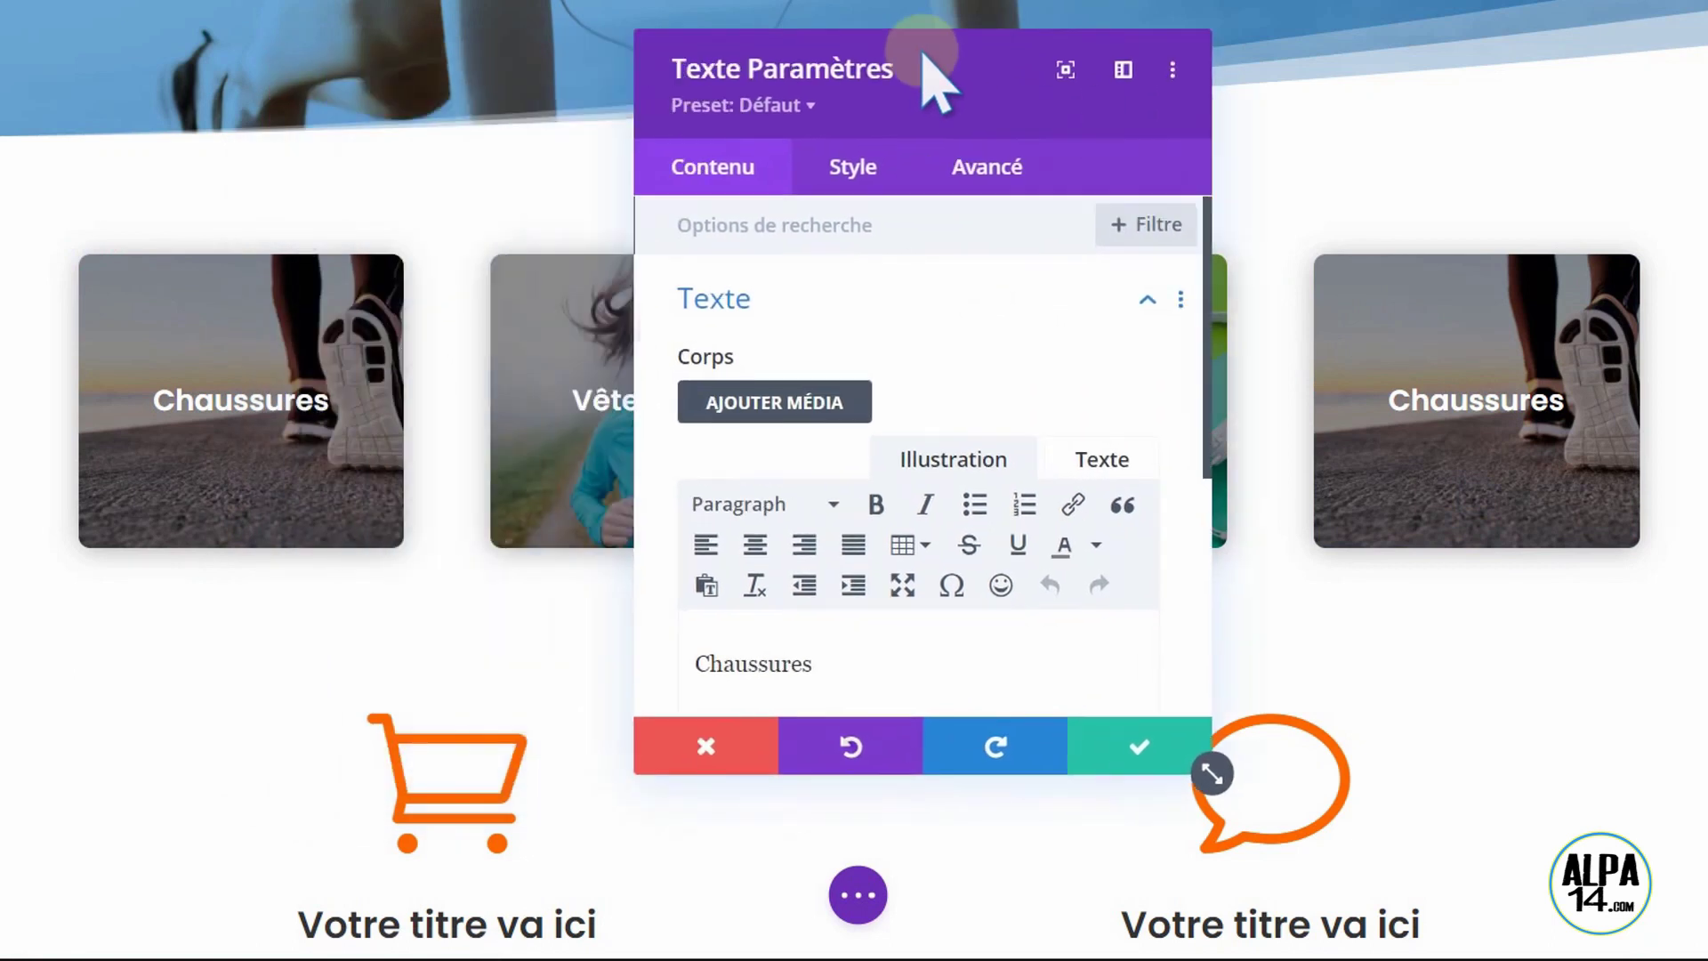
{"action": "left_click_drag", "start_coordinate": [1207, 416], "coordinate": [1213, 491]}
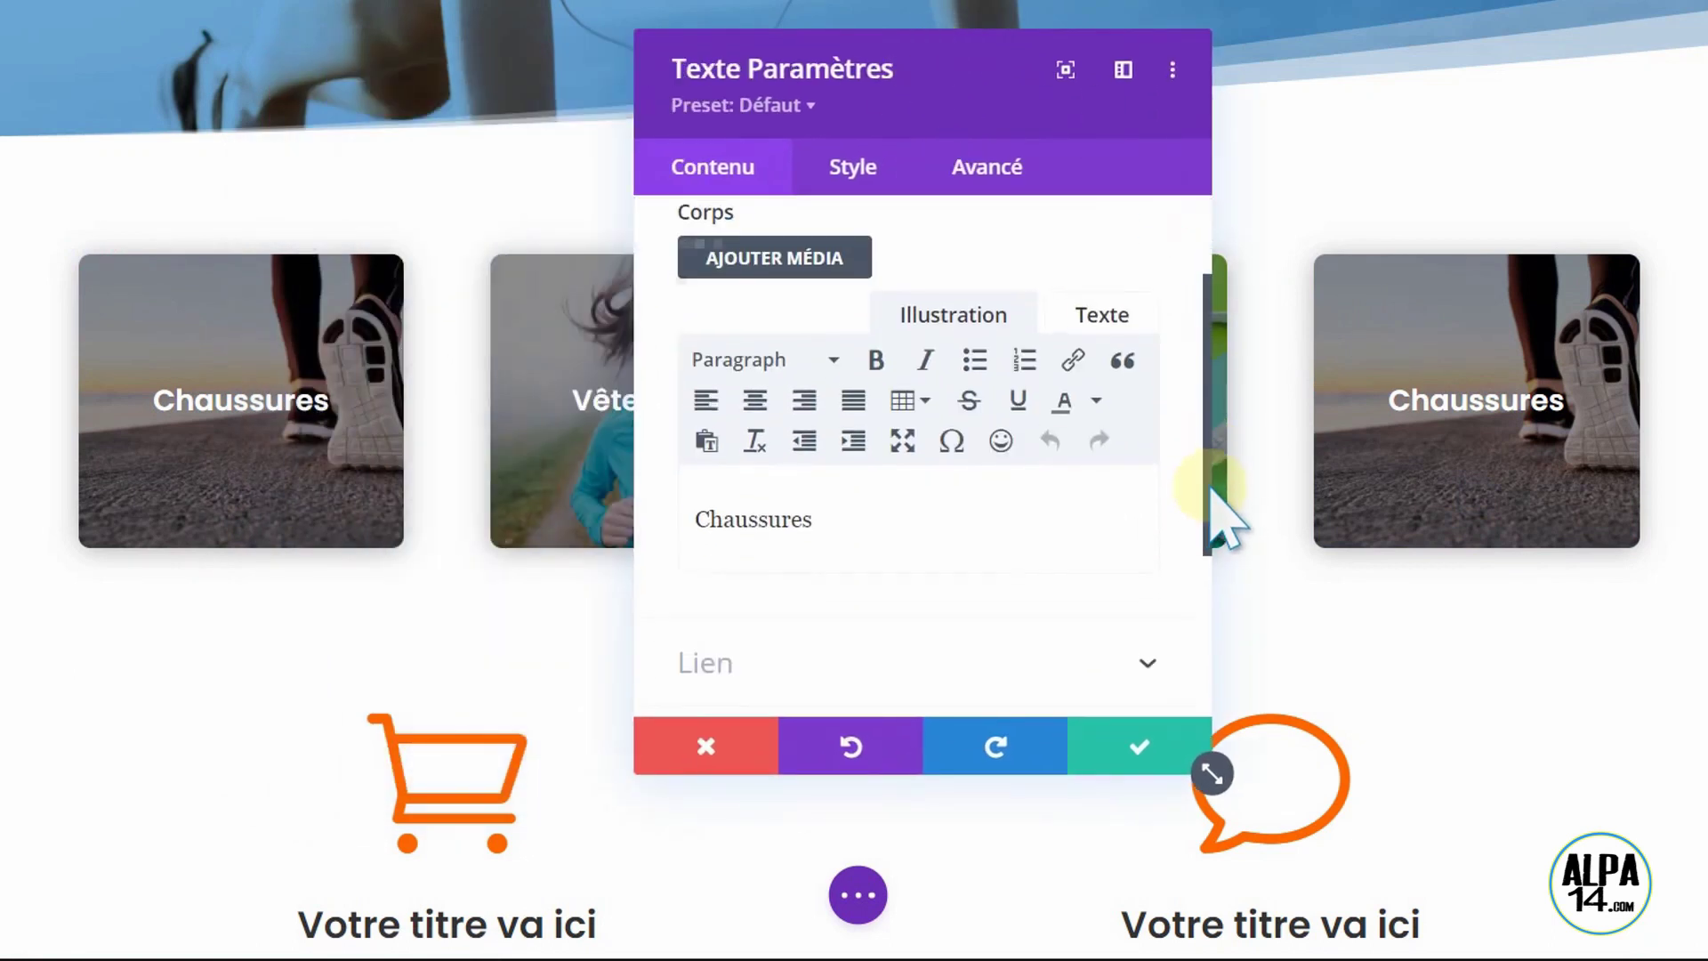
{"action": "key", "text": "BackSpace"}
{"action": "key", "text": "BackSpace"}
{"action": "key", "text": "BackSpace"}
{"action": "key", "text": "BackSpace"}
{"action": "key", "text": "BackSpace"}
{"action": "key", "text": "BackSpace"}
{"action": "key", "text": "BackSpace"}
{"action": "key", "text": "BackSpace"}
{"action": "type", "text": "Nutrition"}
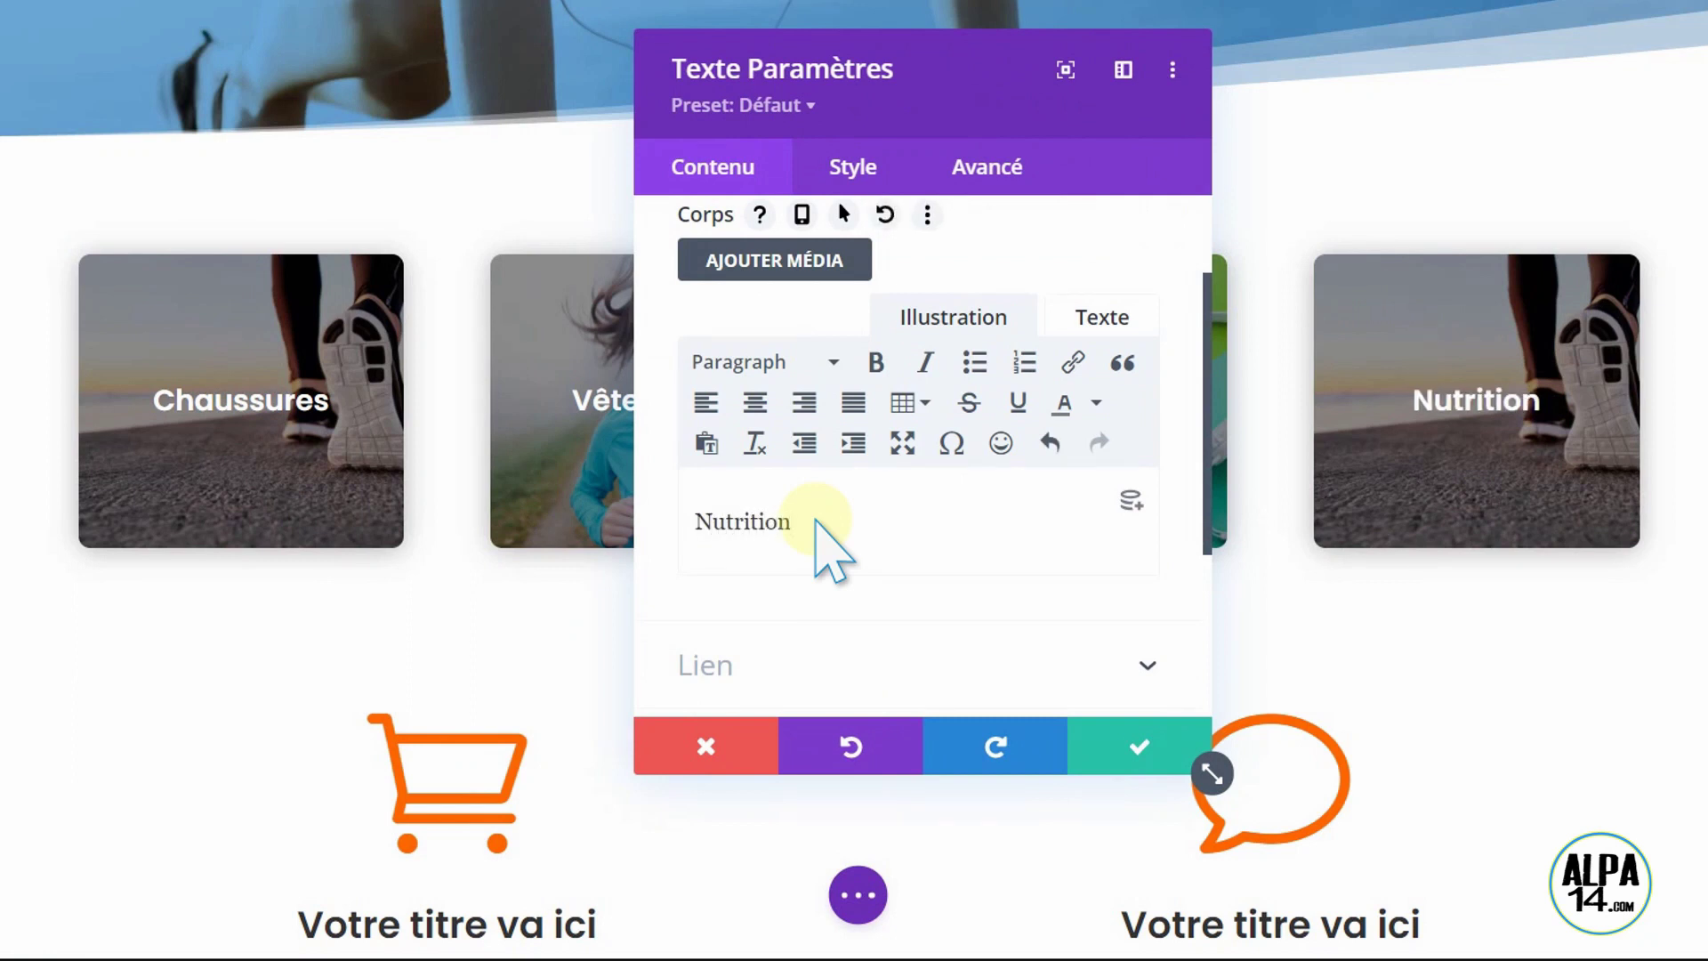
Step: Replace the Nutrition module's background shoe photo with the protein jar and dumbbell image from the media library and save the module
{"action": "left_click_drag", "start_coordinate": [1205, 491], "coordinate": [1205, 546]}
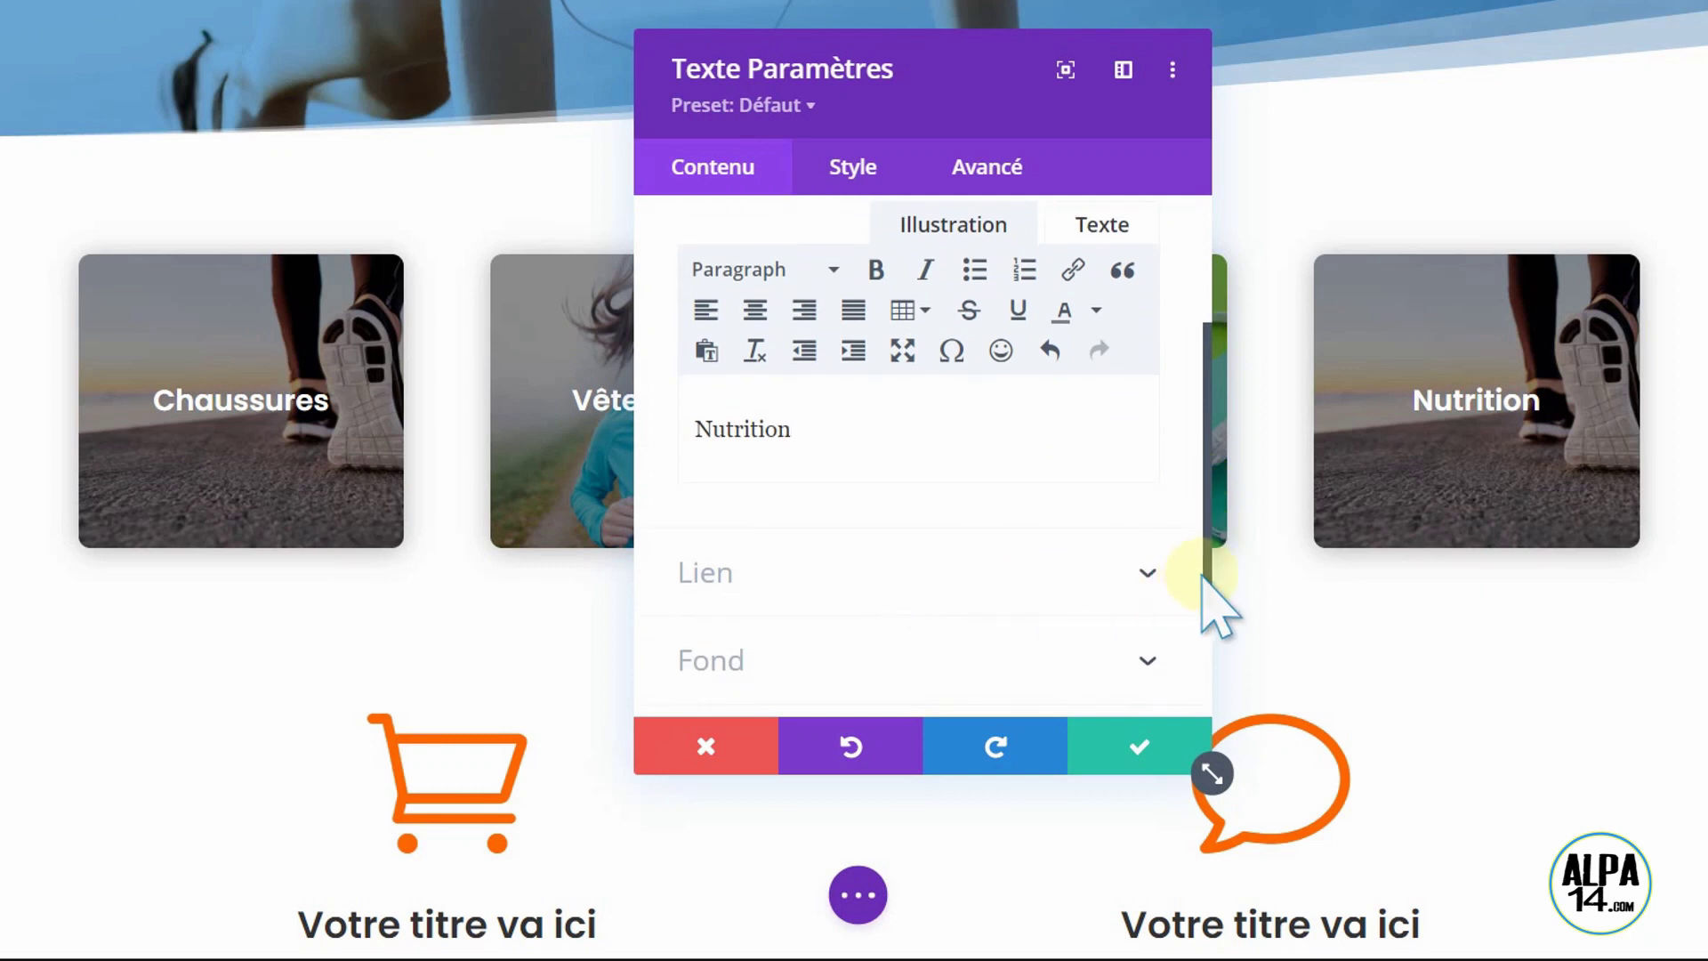
{"action": "scroll", "coordinate": [1205, 587], "scroll_direction": "down", "scroll_amount": 3}
{"action": "left_click", "coordinate": [1143, 532]}
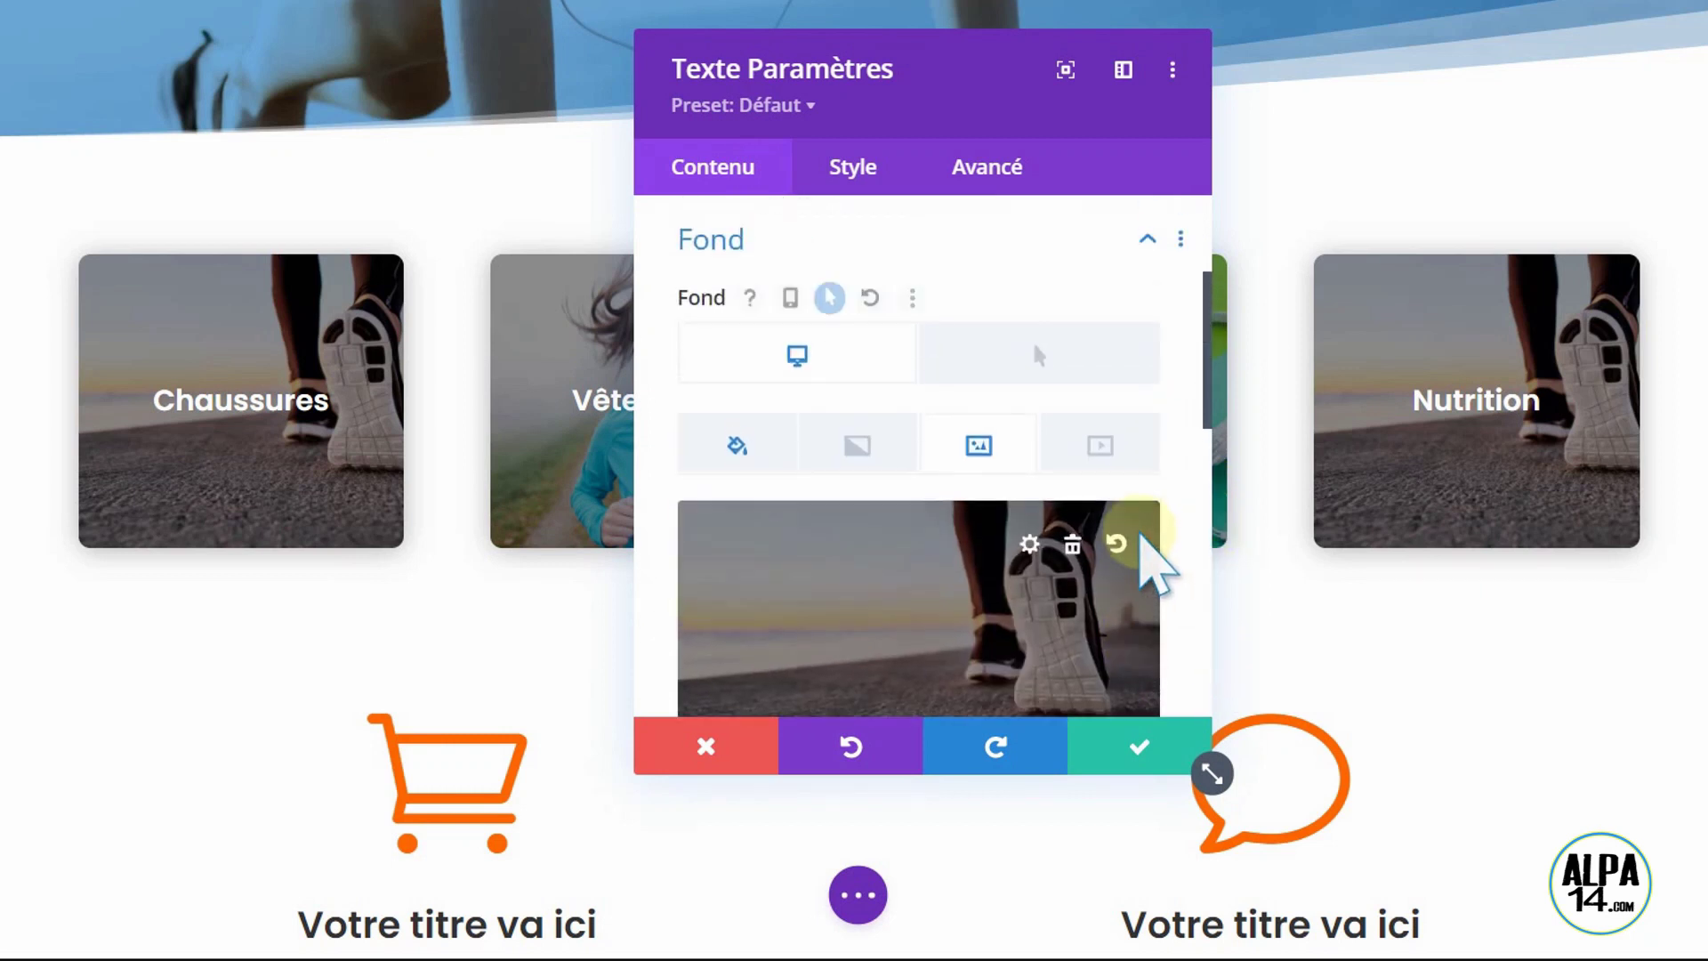
{"action": "left_click", "coordinate": [1073, 545]}
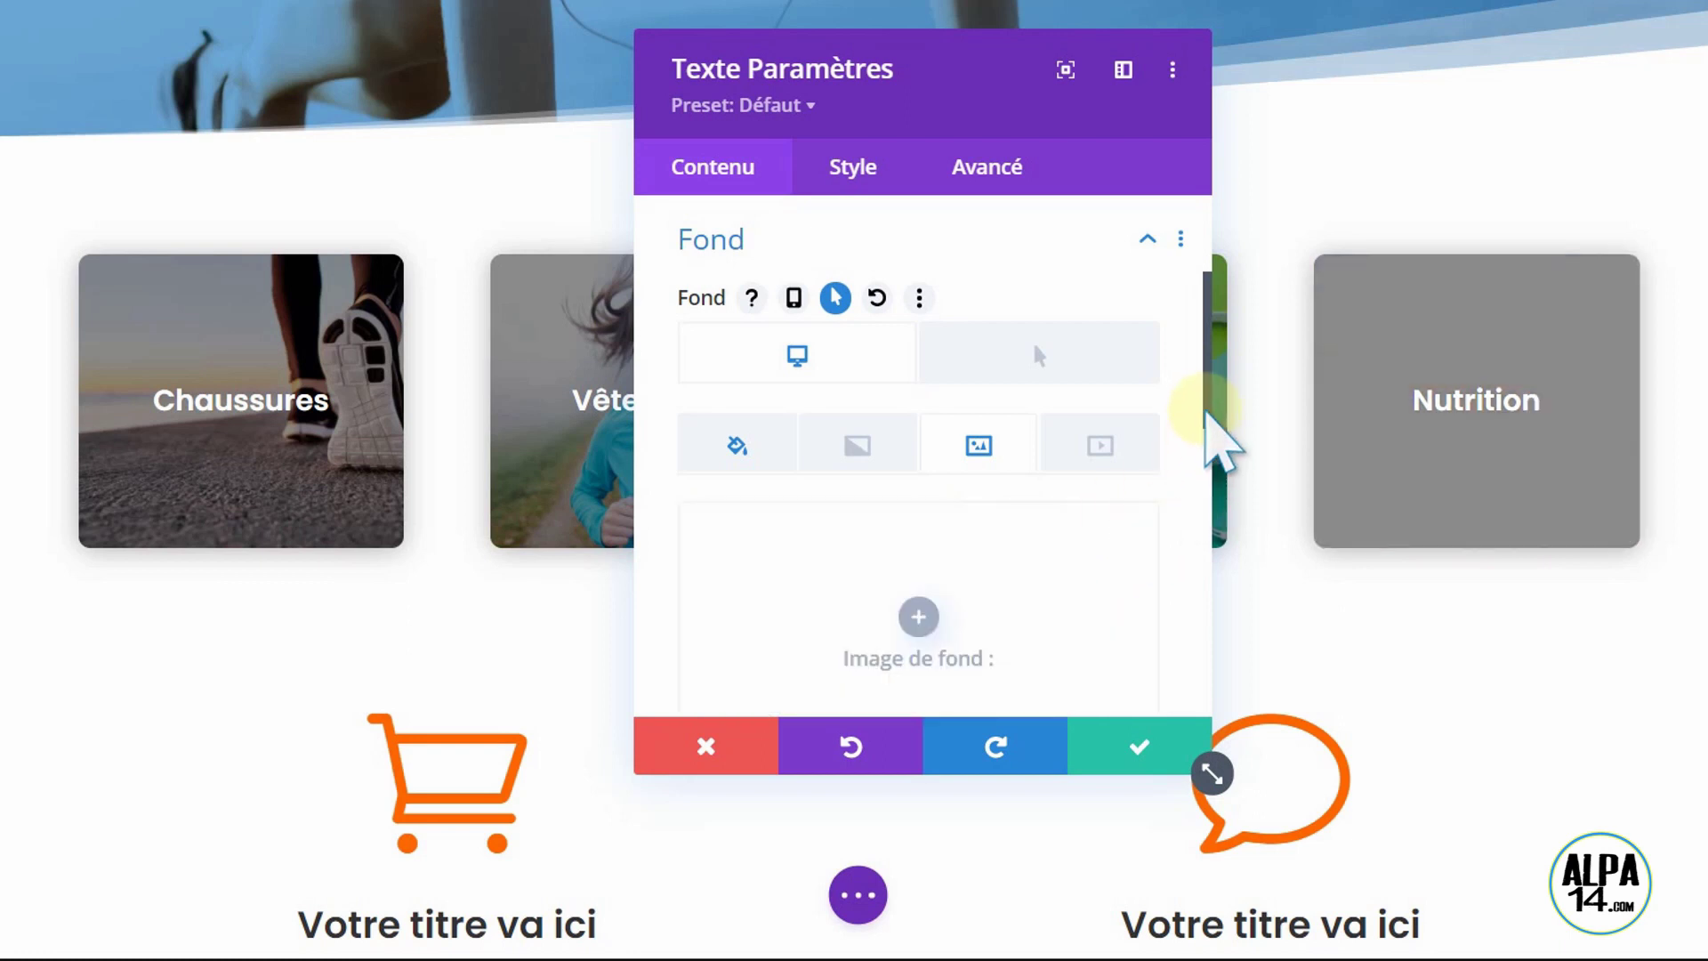
{"action": "left_click", "coordinate": [917, 617]}
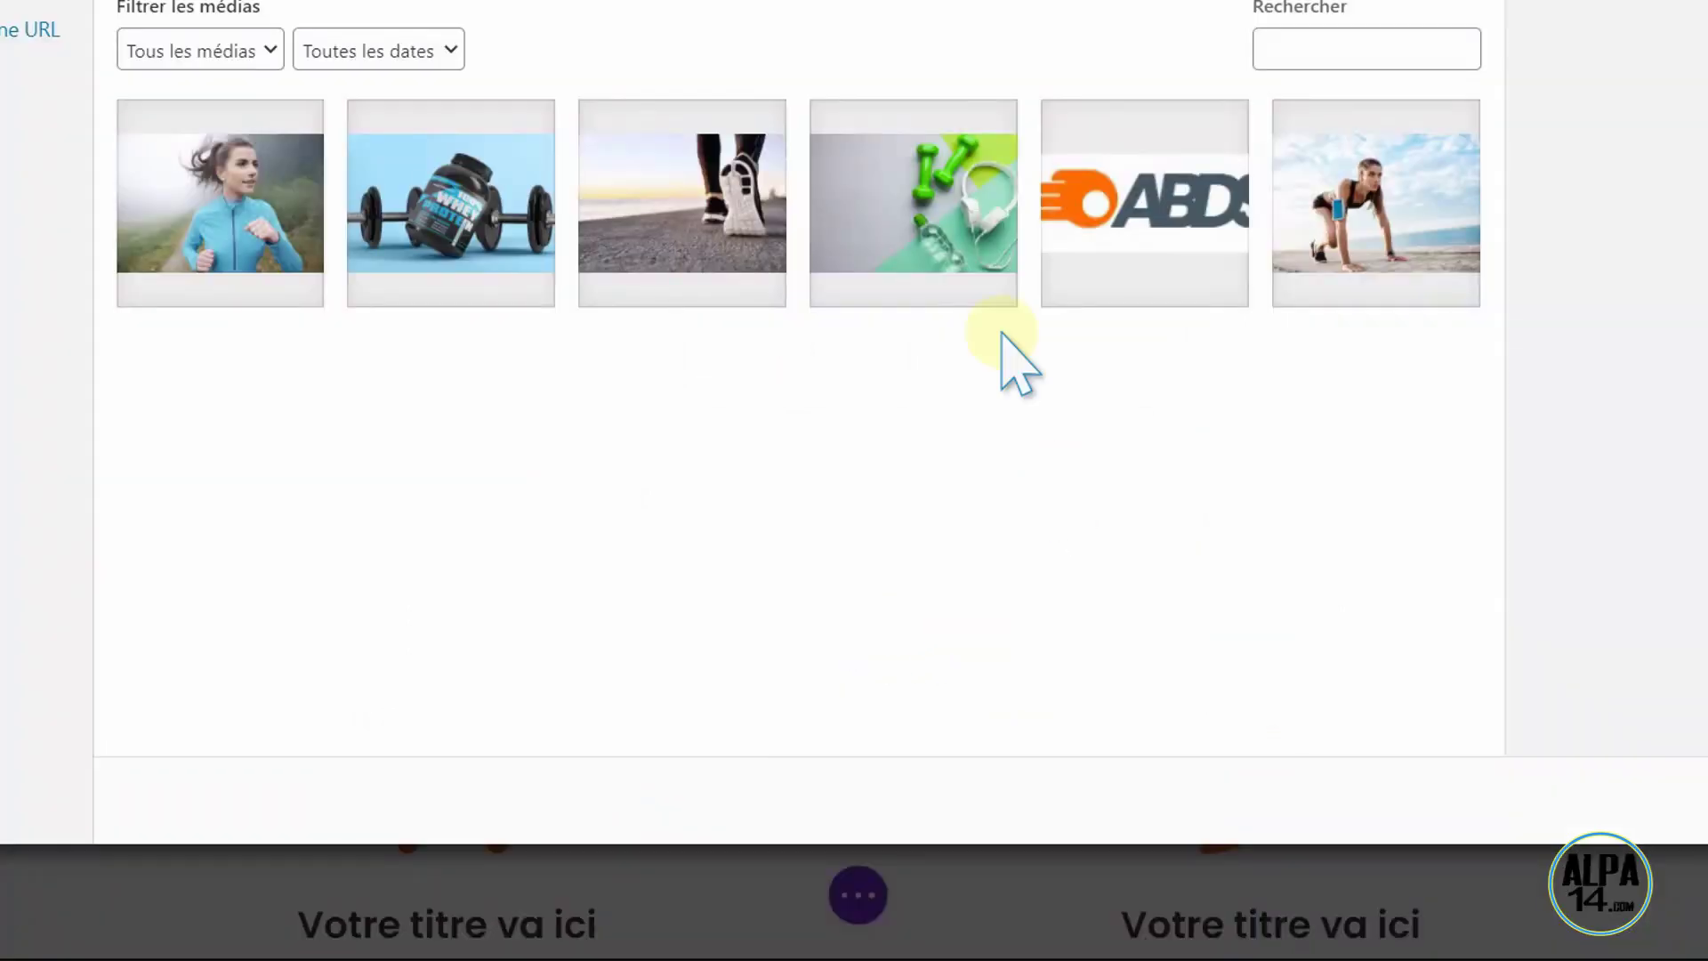
{"action": "left_click", "coordinate": [430, 187]}
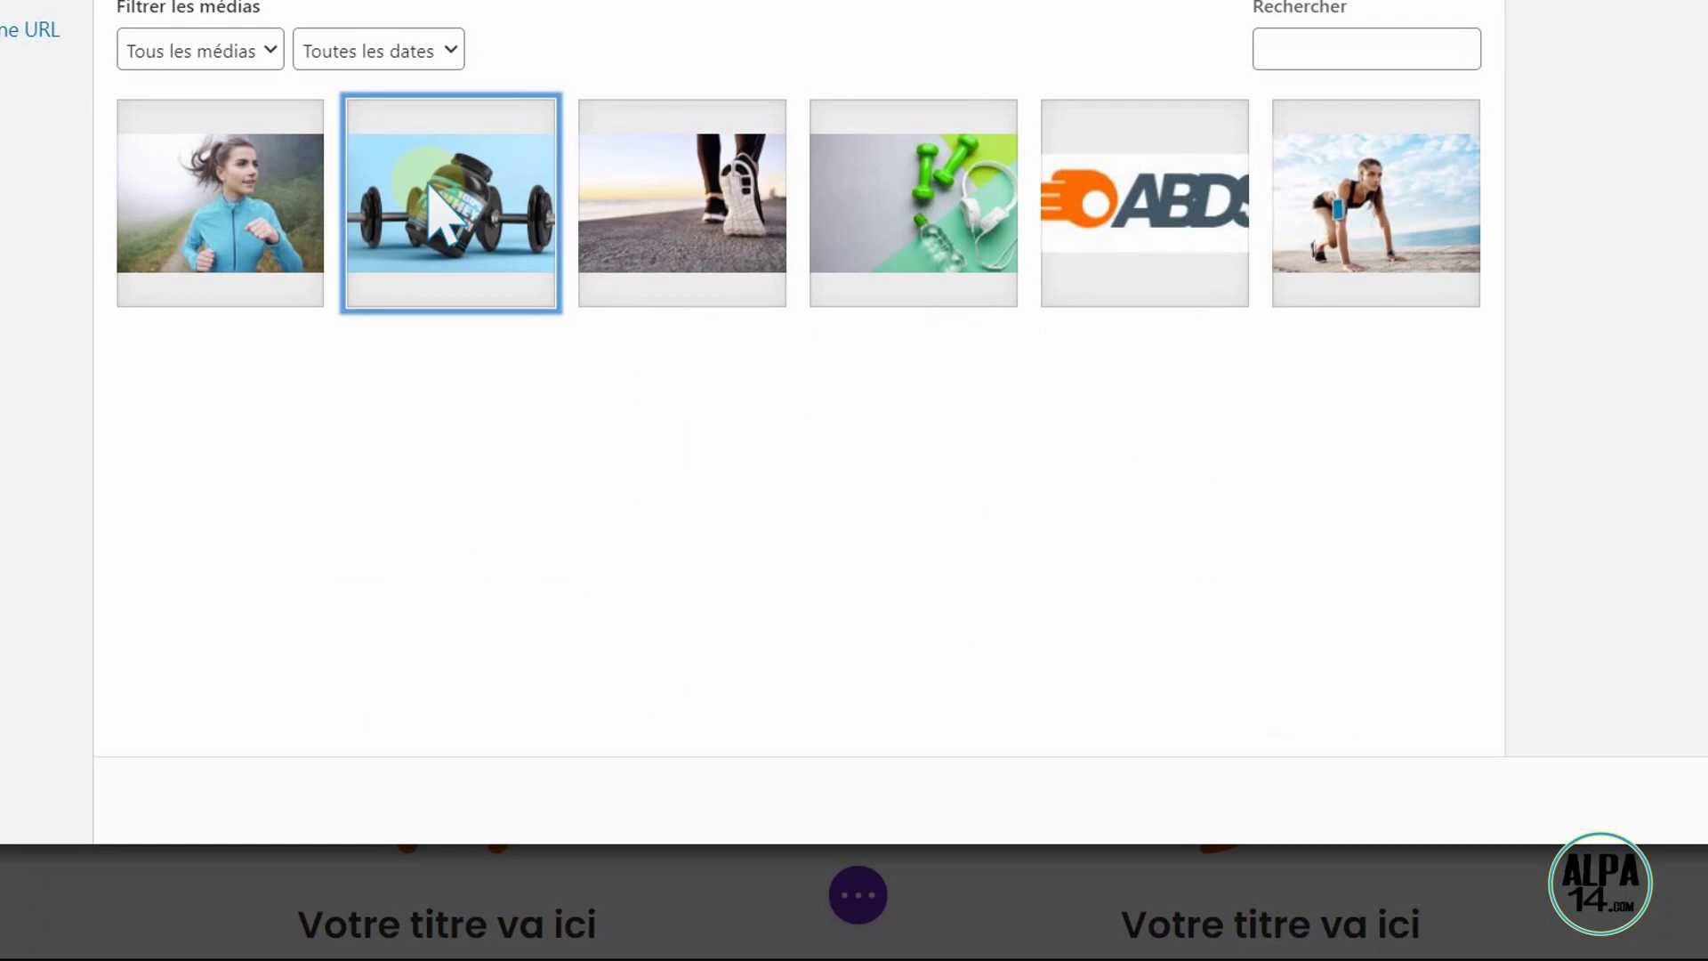
{"action": "left_click", "coordinate": [429, 185]}
{"action": "left_click", "coordinate": [1705, 801]}
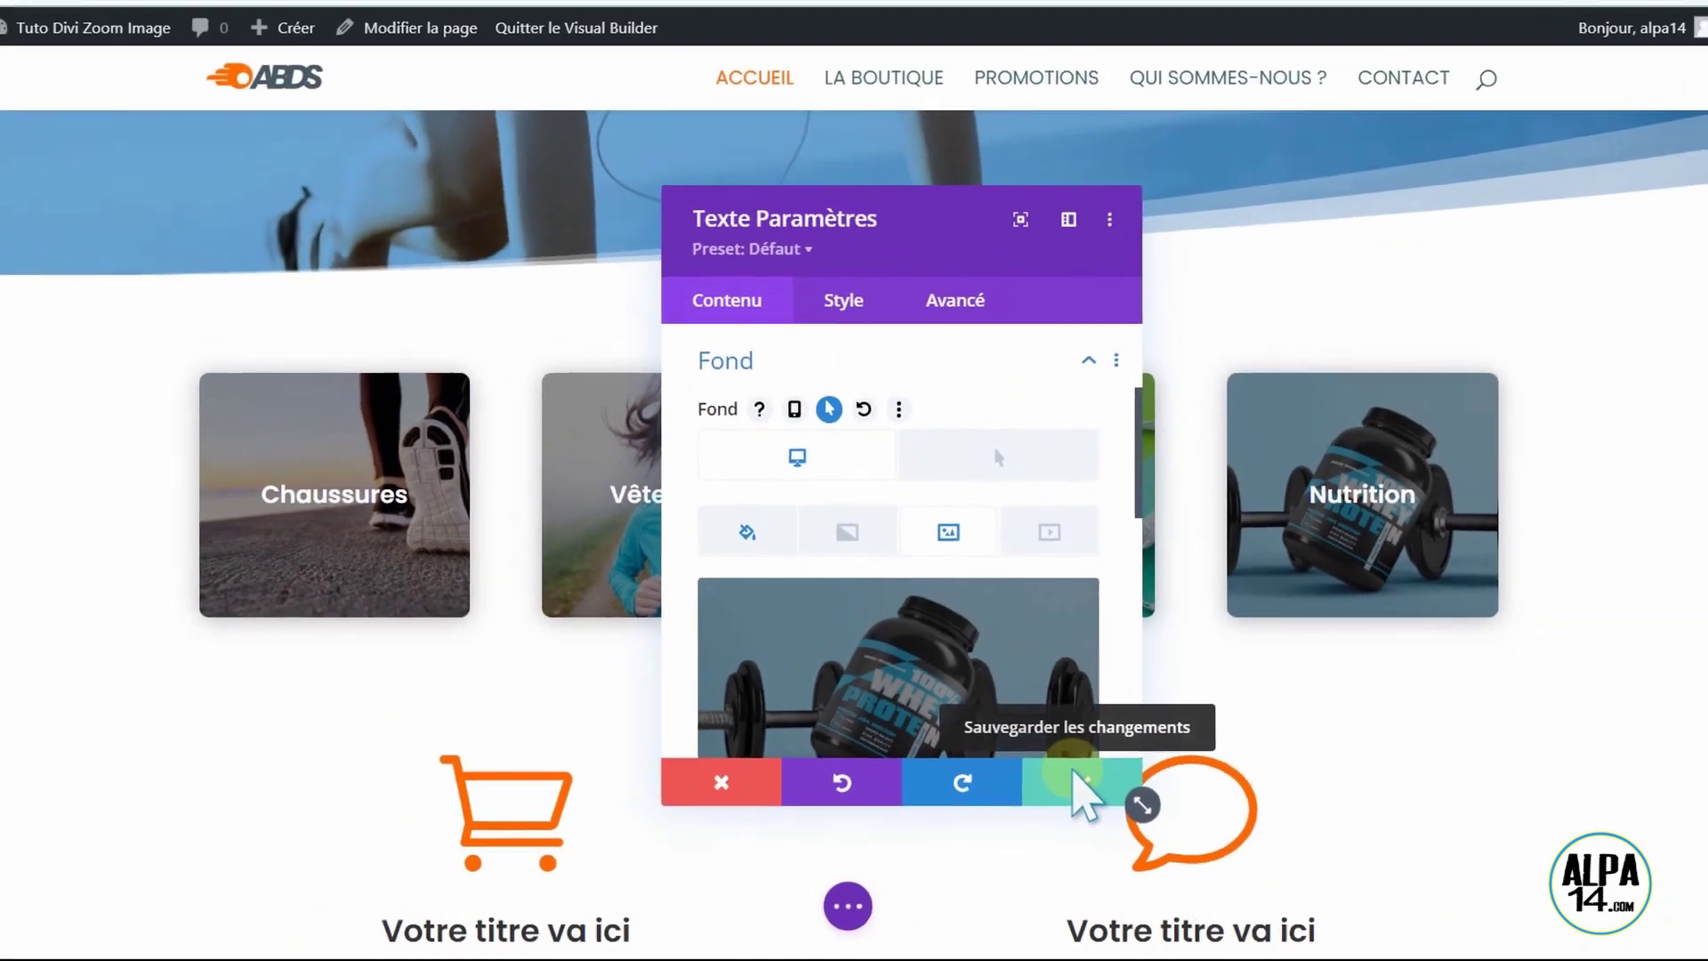
{"action": "left_click", "coordinate": [1112, 745]}
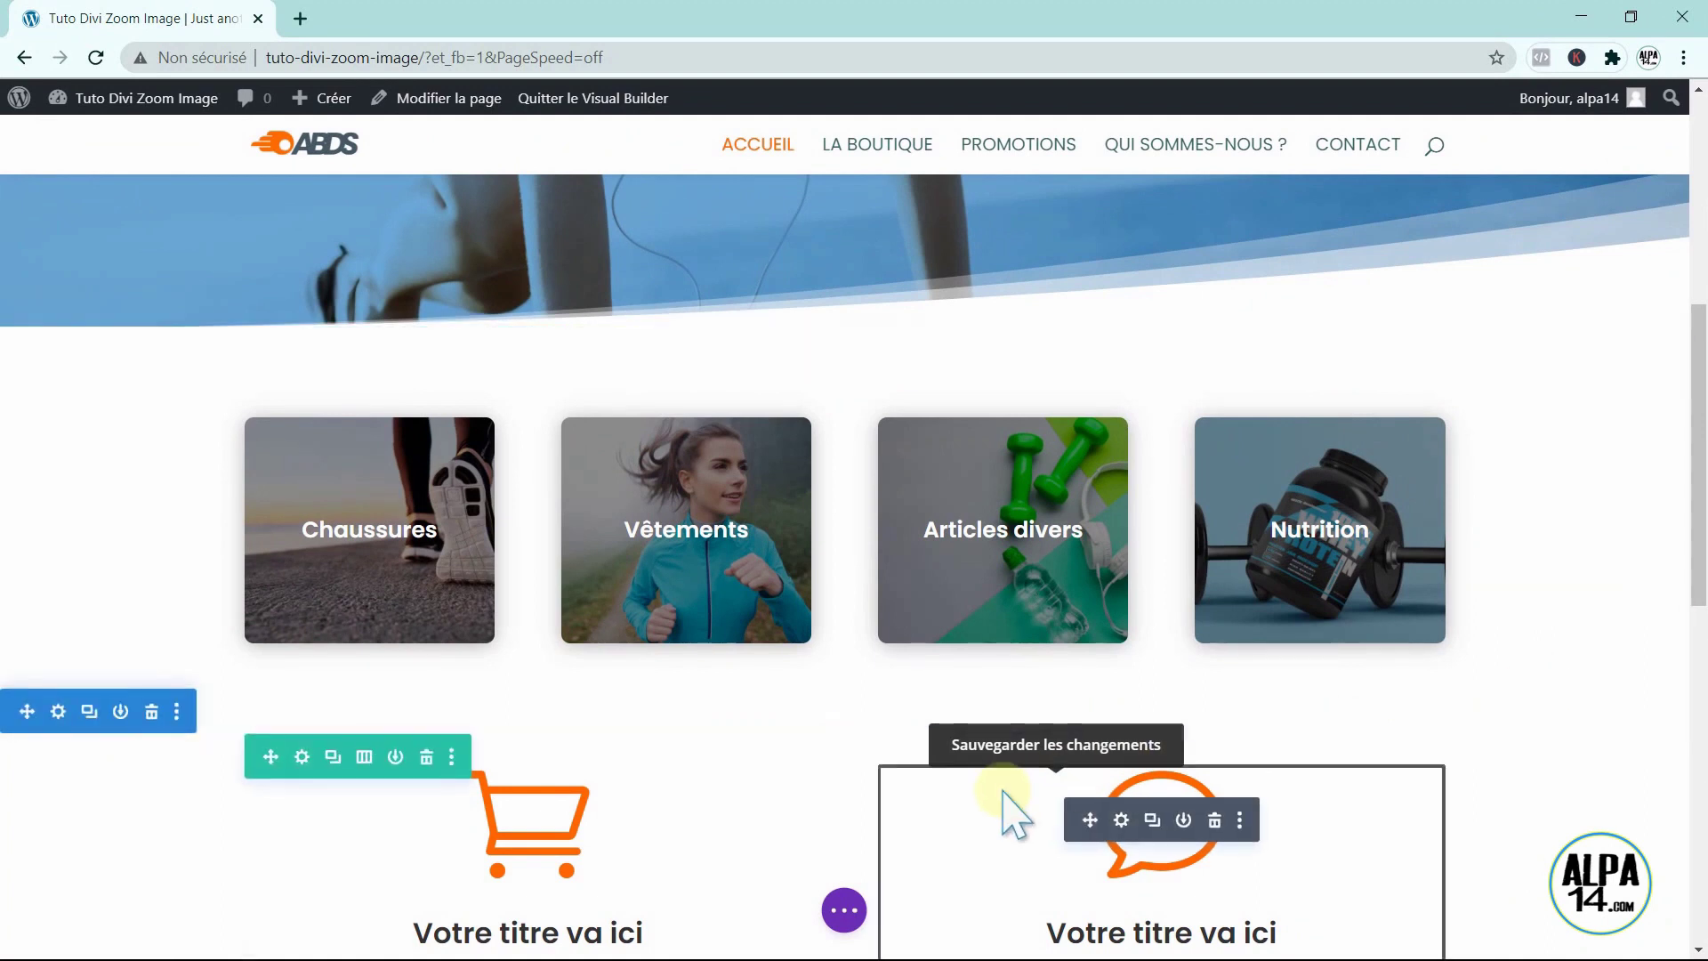
Step: Save the page, exit the Visual Builder, and view the four-banner row on the live page
{"action": "left_click", "coordinate": [843, 910]}
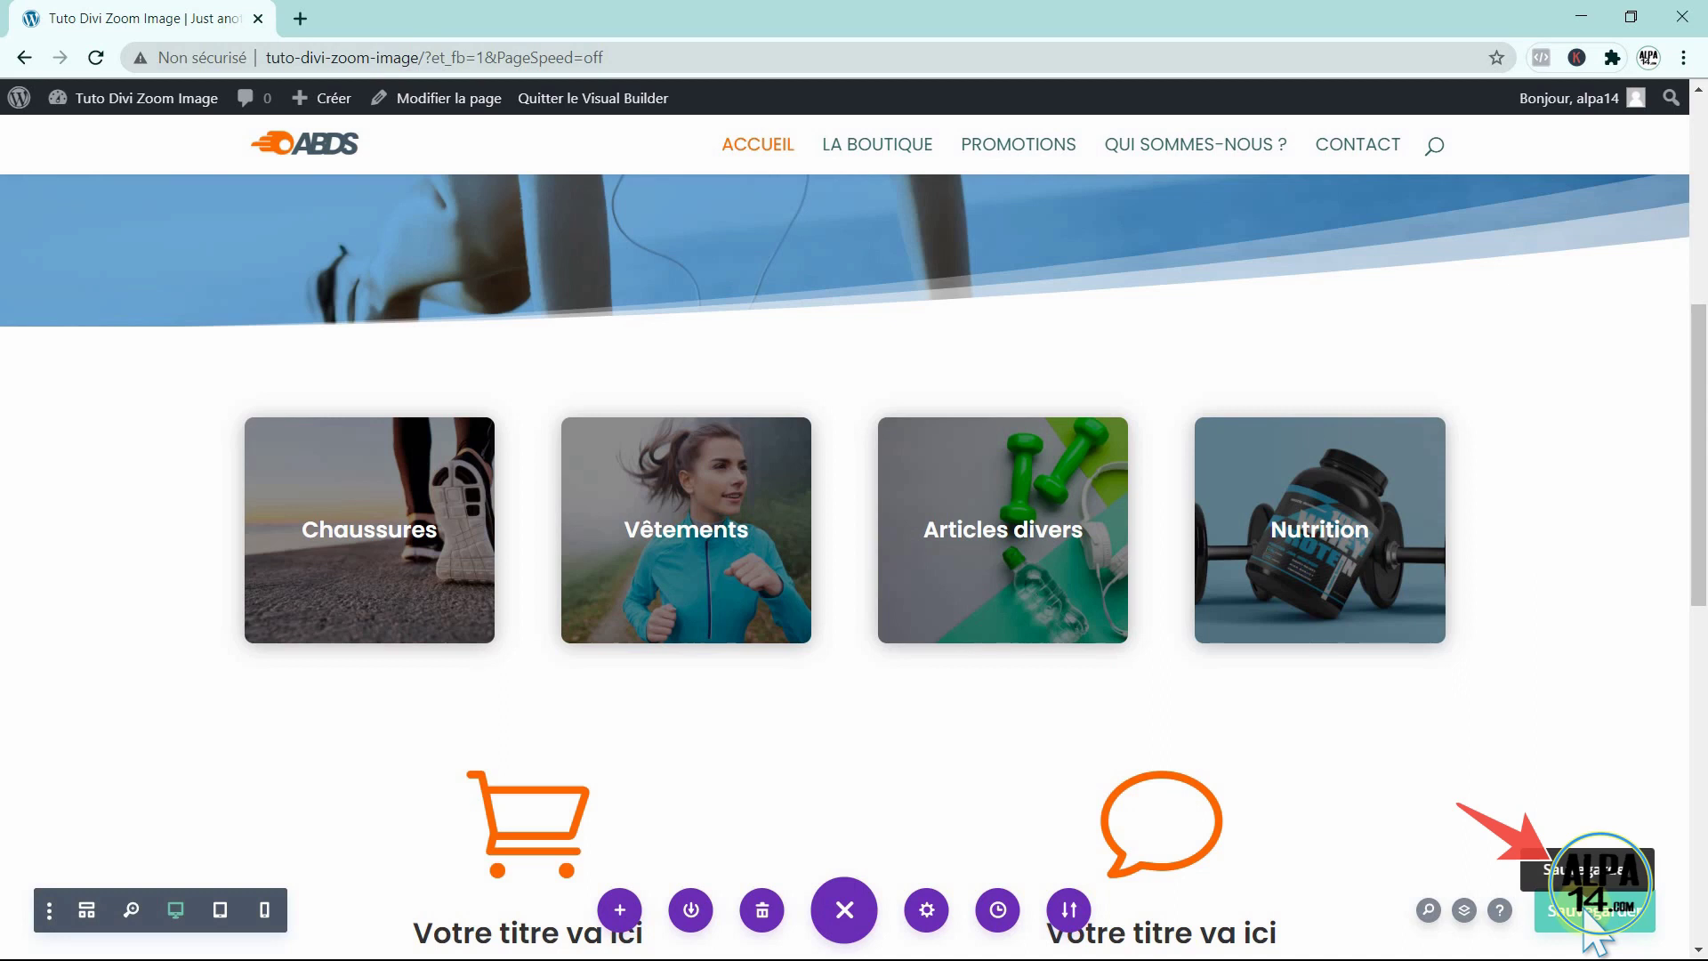
{"action": "left_click", "coordinate": [1588, 916]}
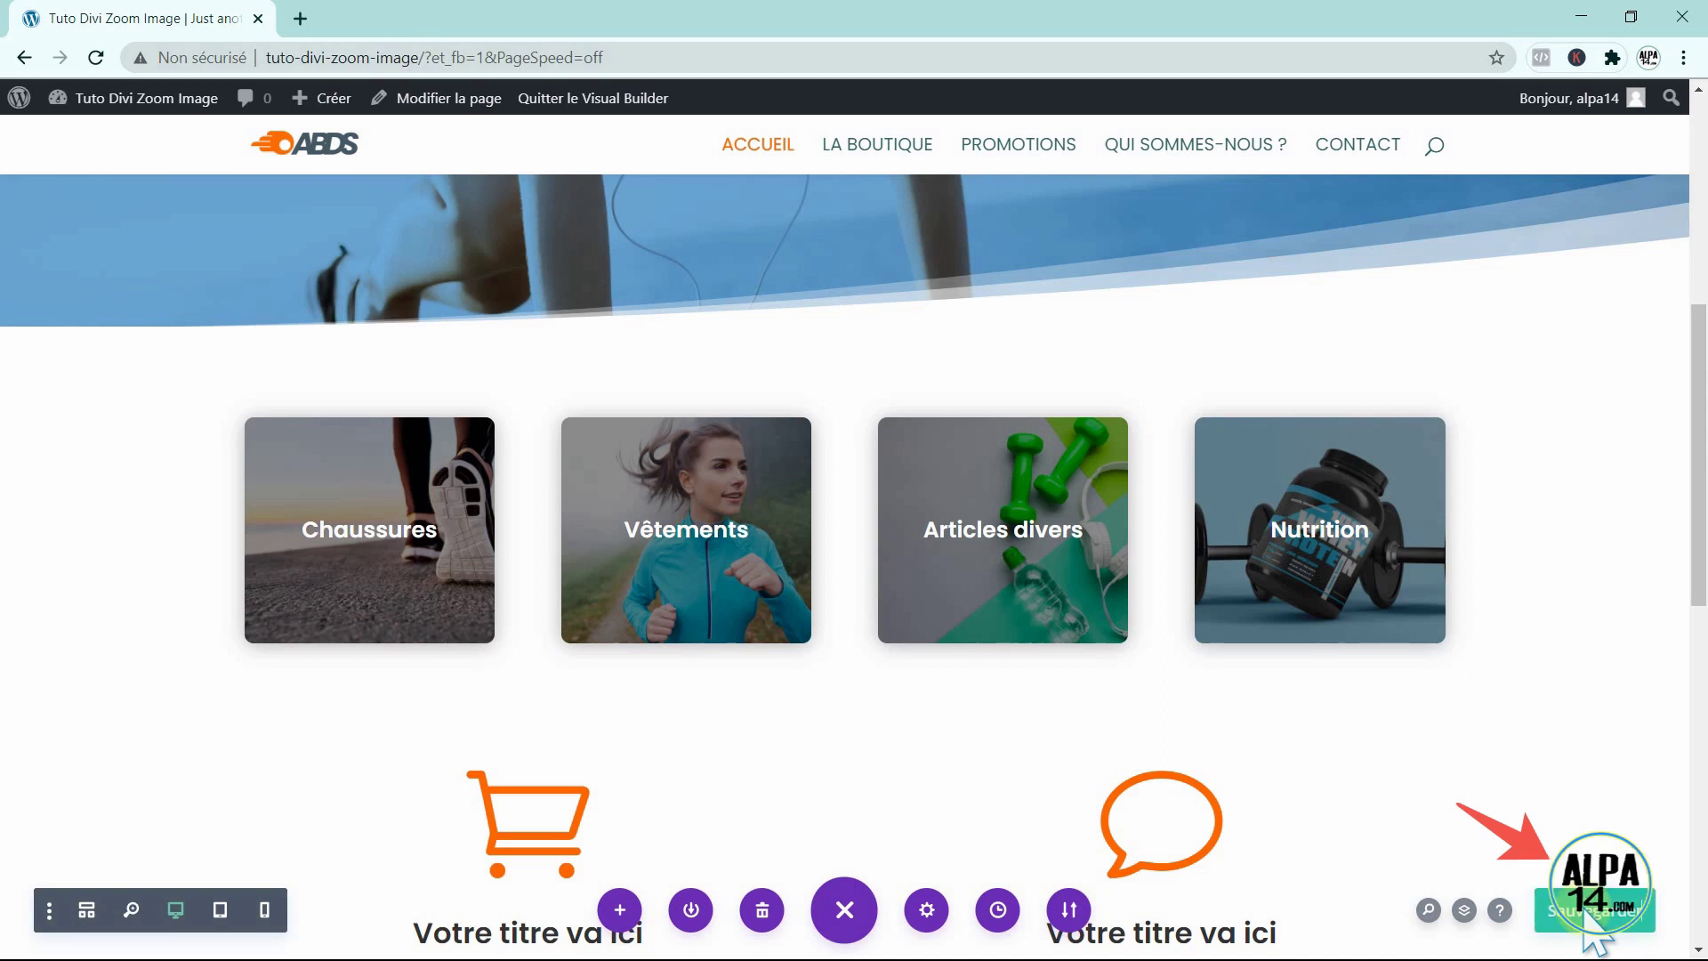
{"action": "left_click", "coordinate": [569, 100]}
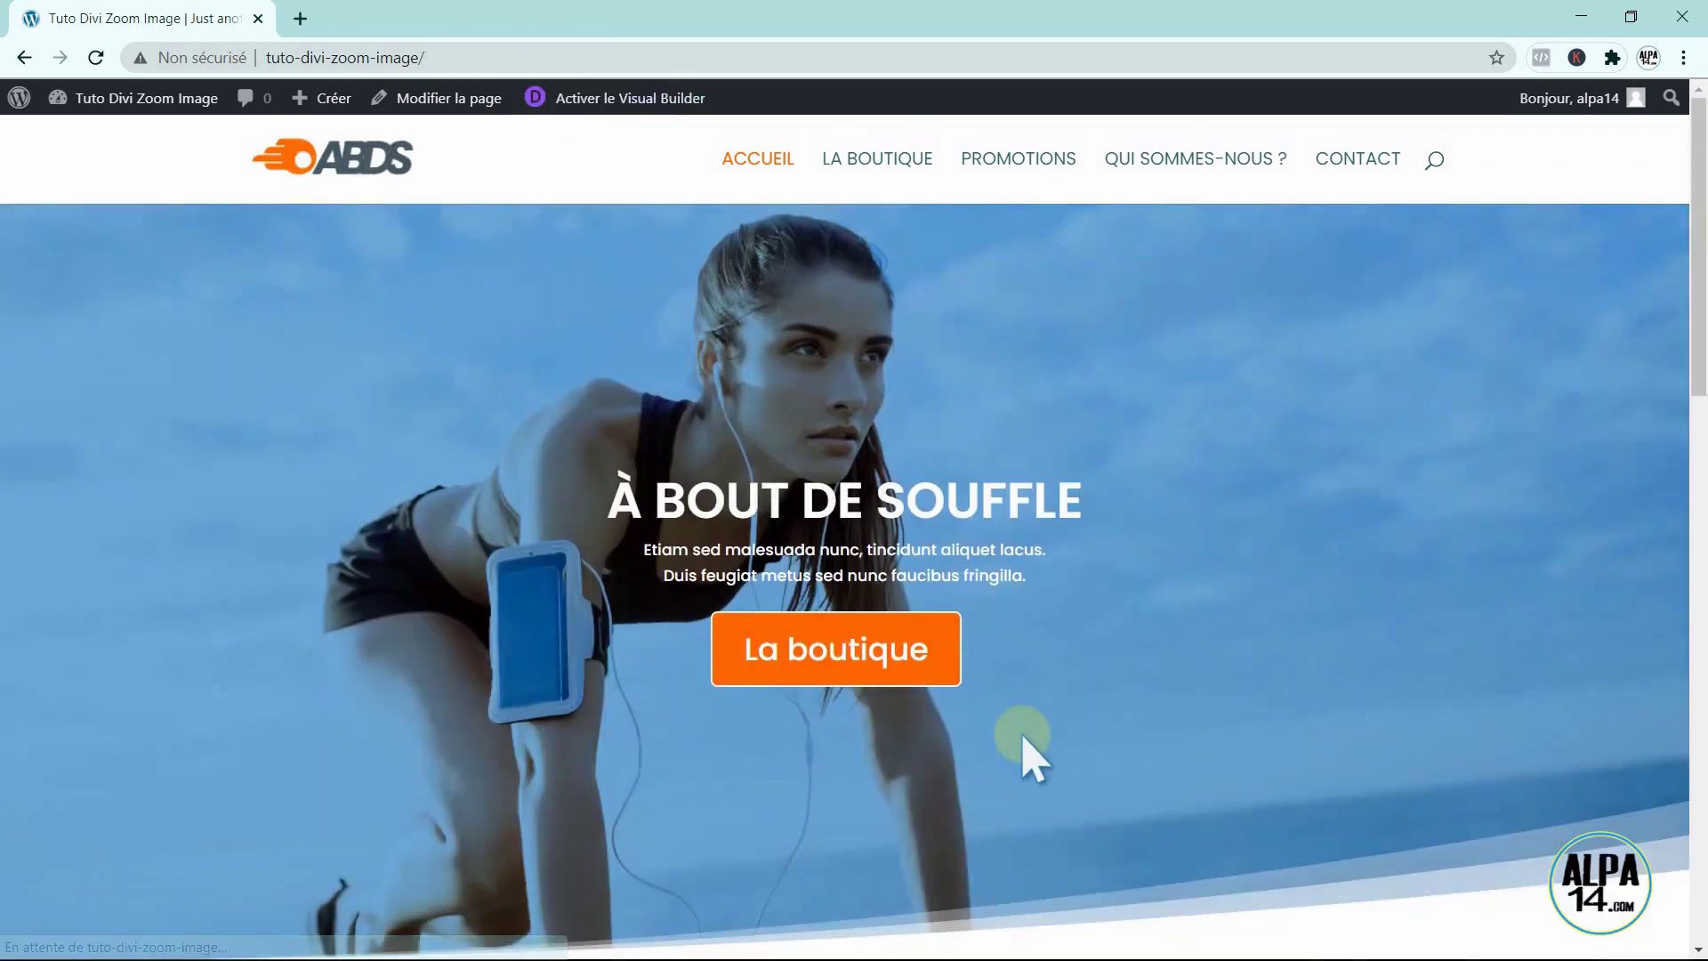
{"action": "scroll", "coordinate": [1256, 702], "scroll_direction": "down", "scroll_amount": 5}
{"action": "scroll", "coordinate": [1256, 703], "scroll_direction": "down", "scroll_amount": 2}
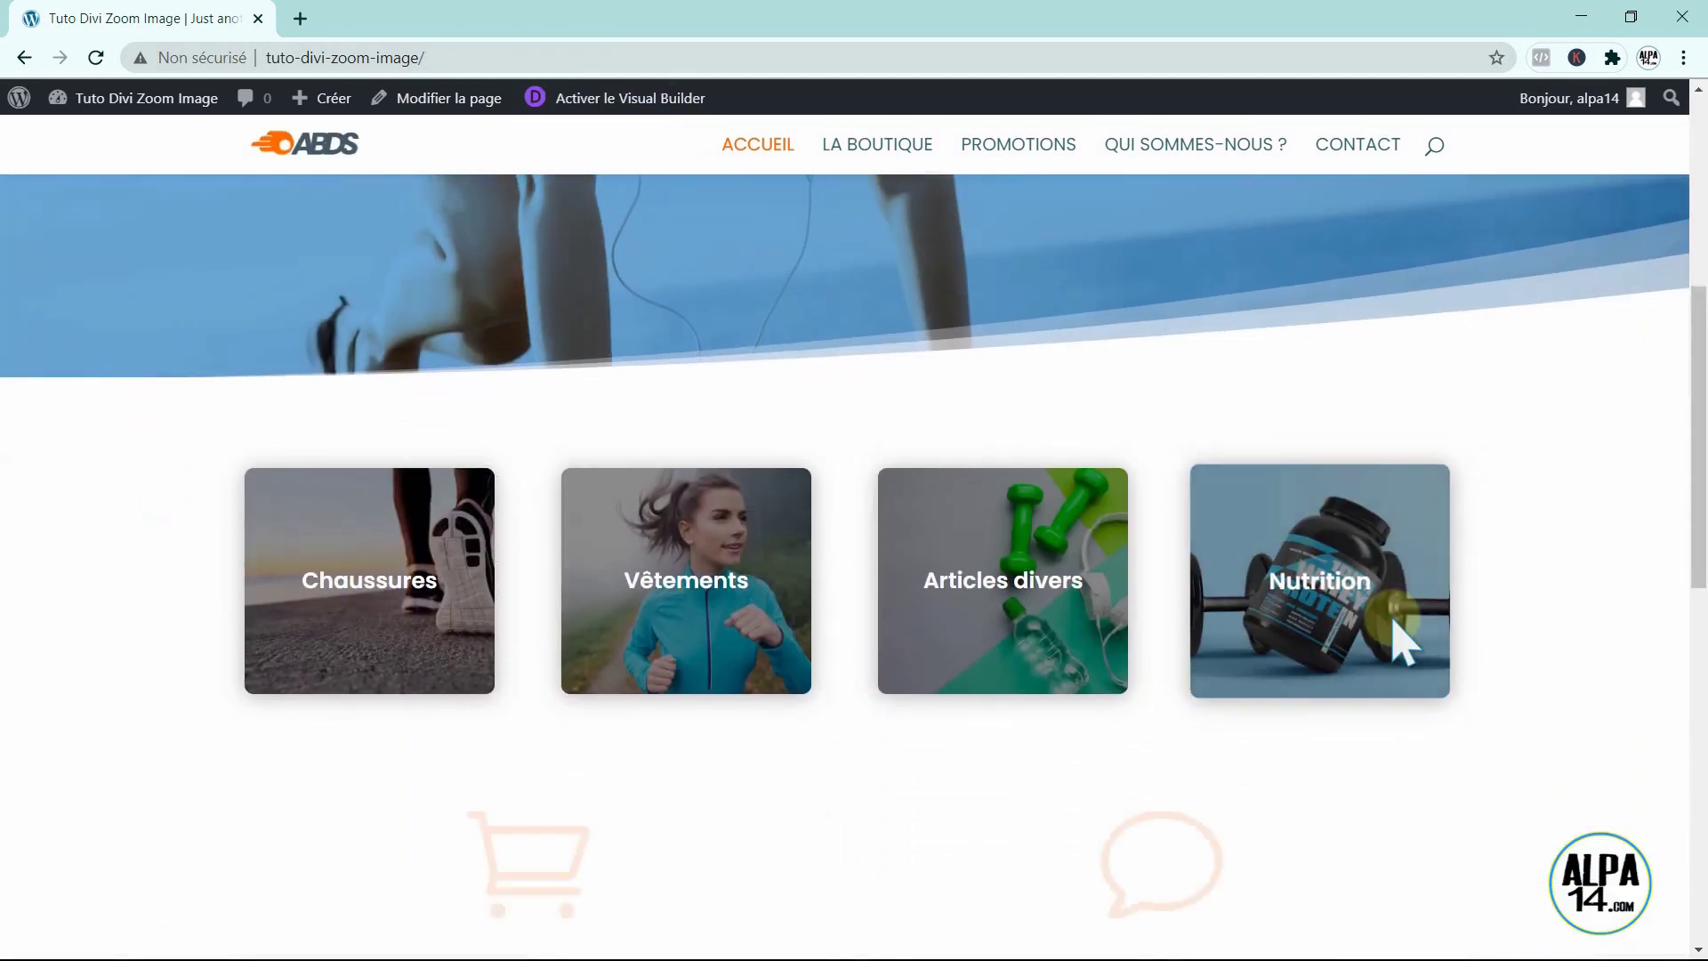